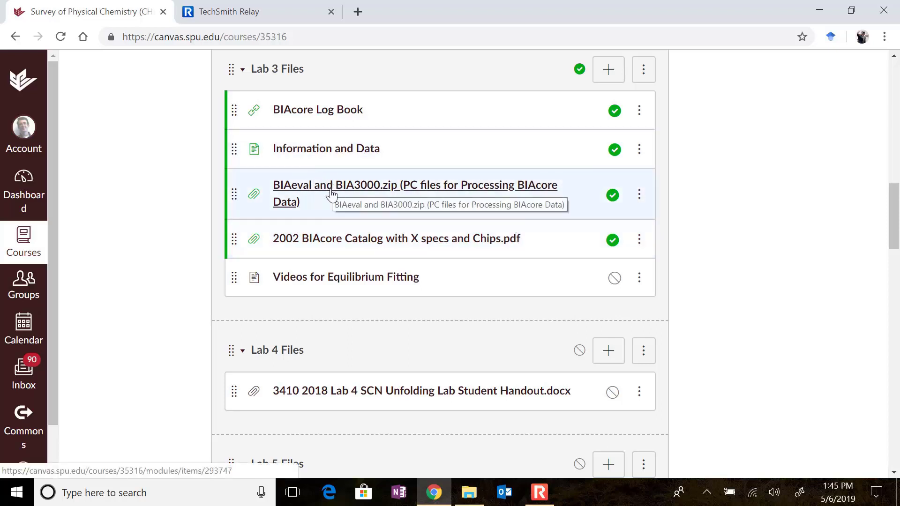
Find the BIAevaluation 3.2 RC1 desktop app on the computer and launch it
click(188, 500)
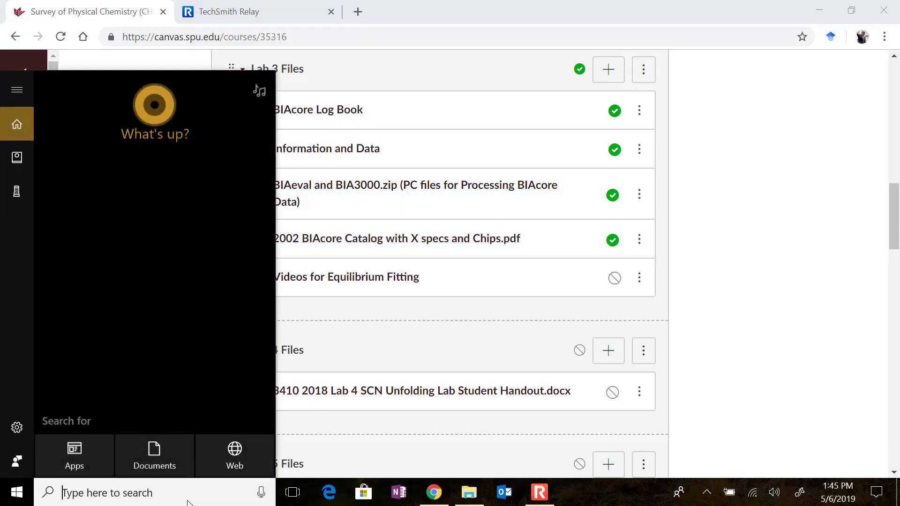
text(bia)
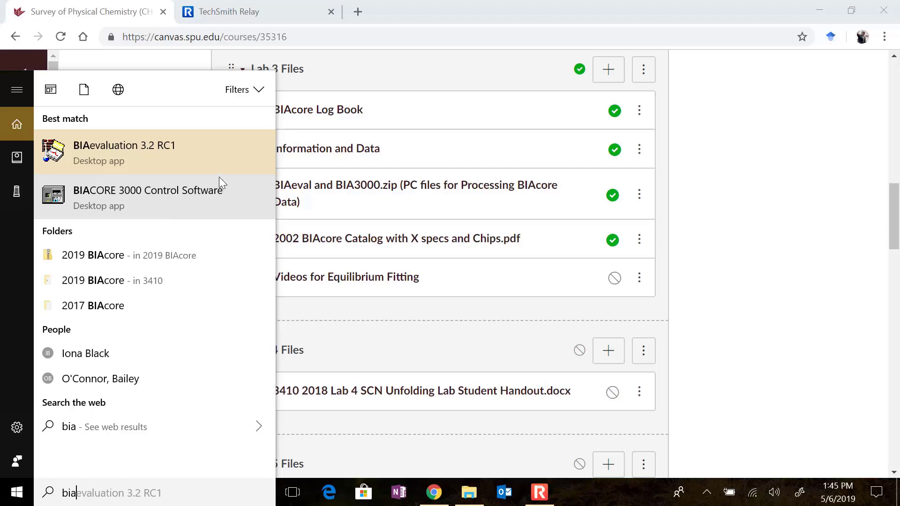
click(154, 158)
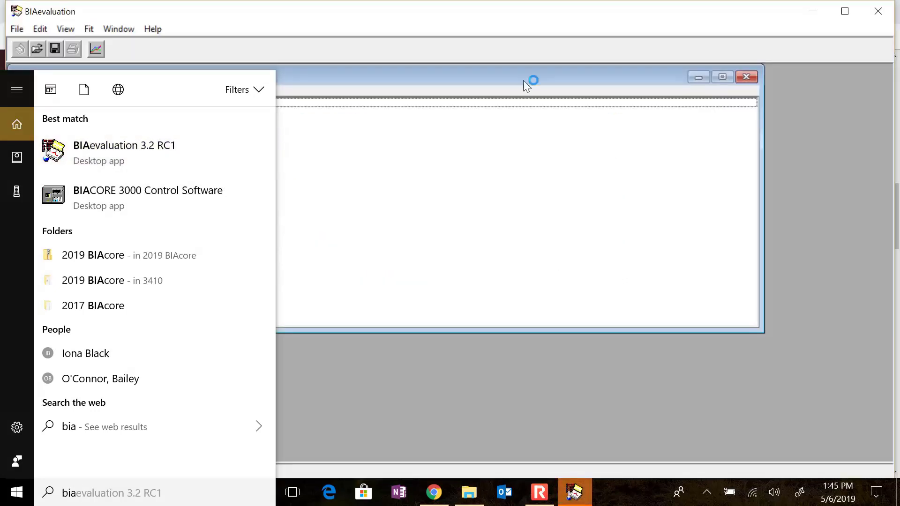
Switch back to the Canvas course in Chrome and open the Information and Data page under Lab 3 Files
click(808, 15)
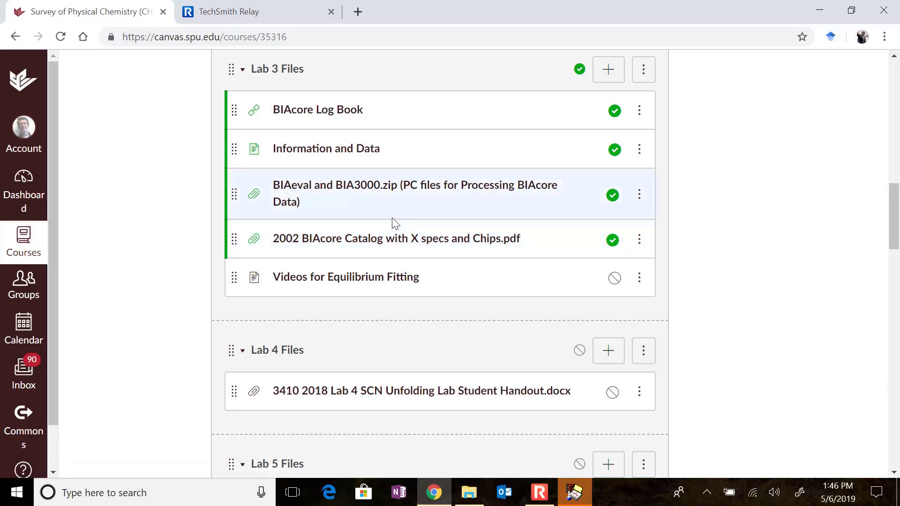
click(574, 492)
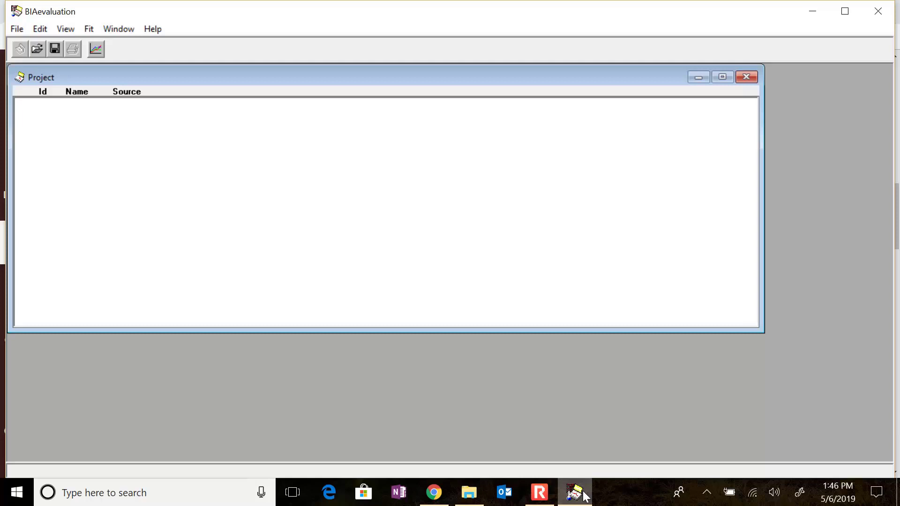
click(446, 493)
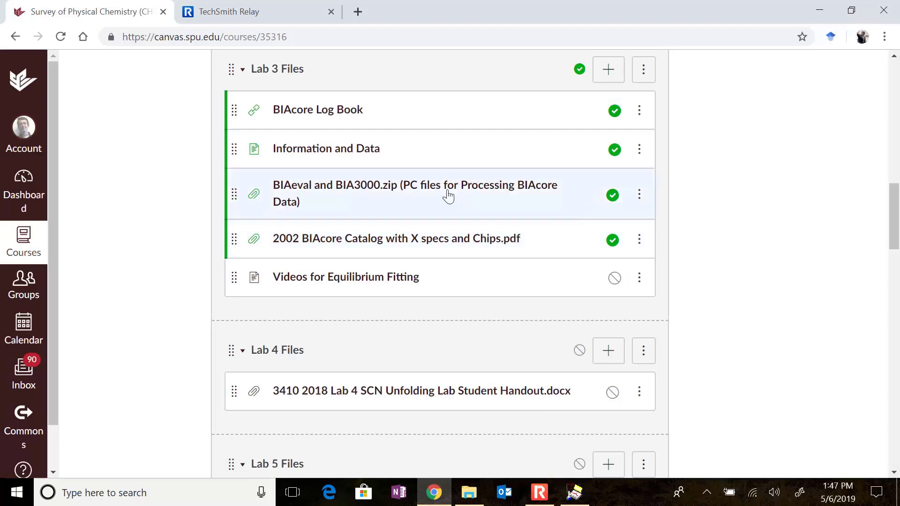
click(374, 154)
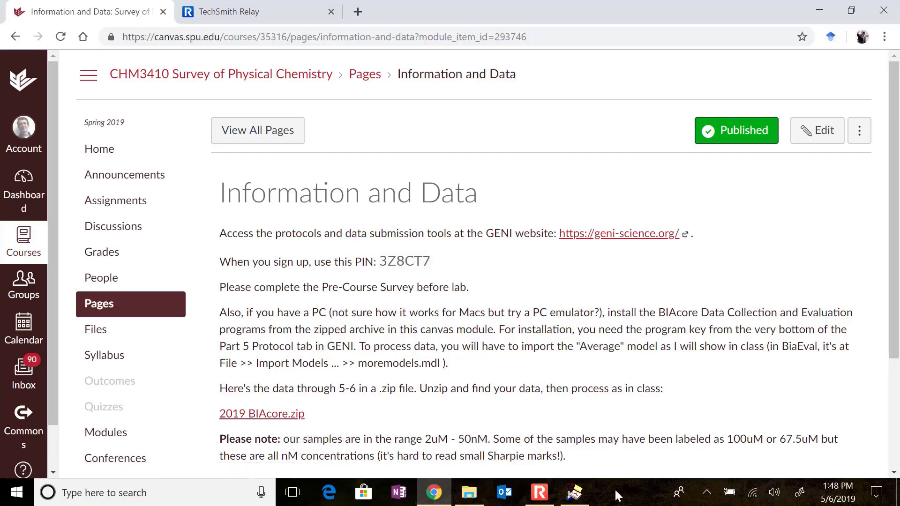
Switch to BIAevaluation and load More Models.mdl from the Biaeval folder in C: Program Files (x86) for model import
click(574, 492)
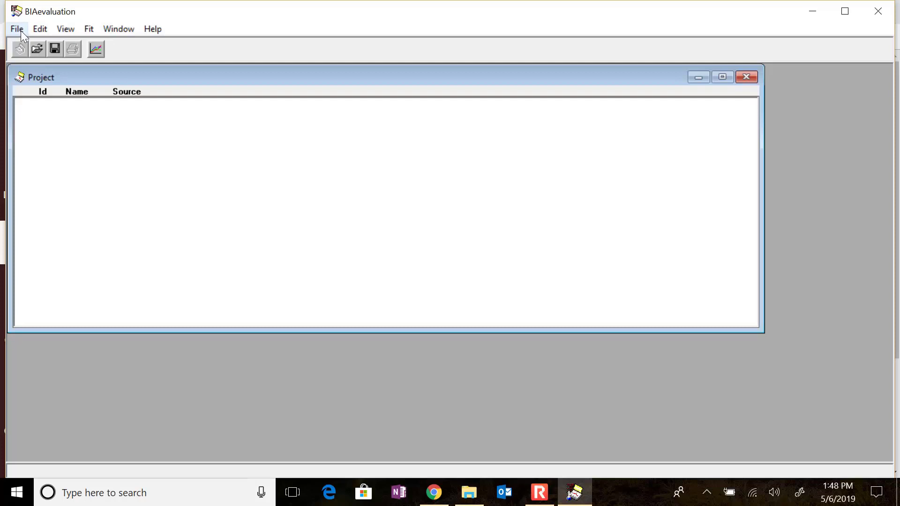
click(20, 27)
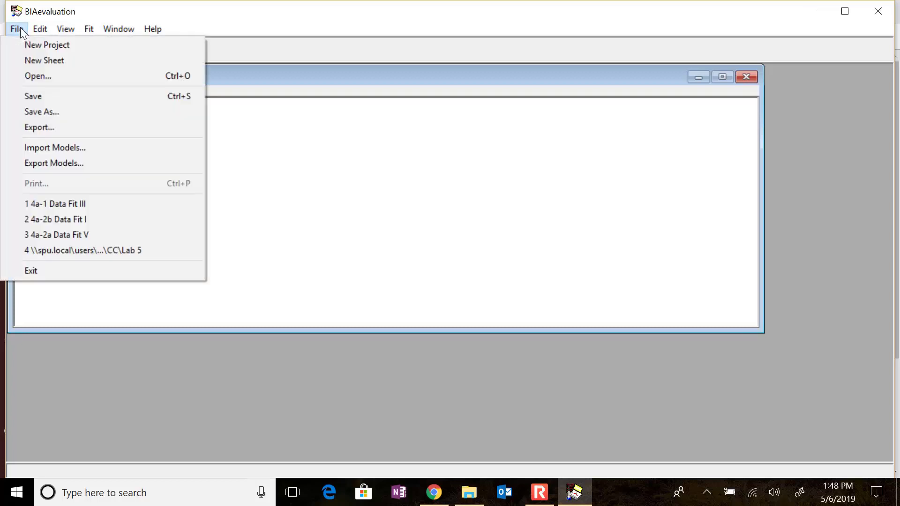
click(20, 27)
click(21, 27)
click(63, 151)
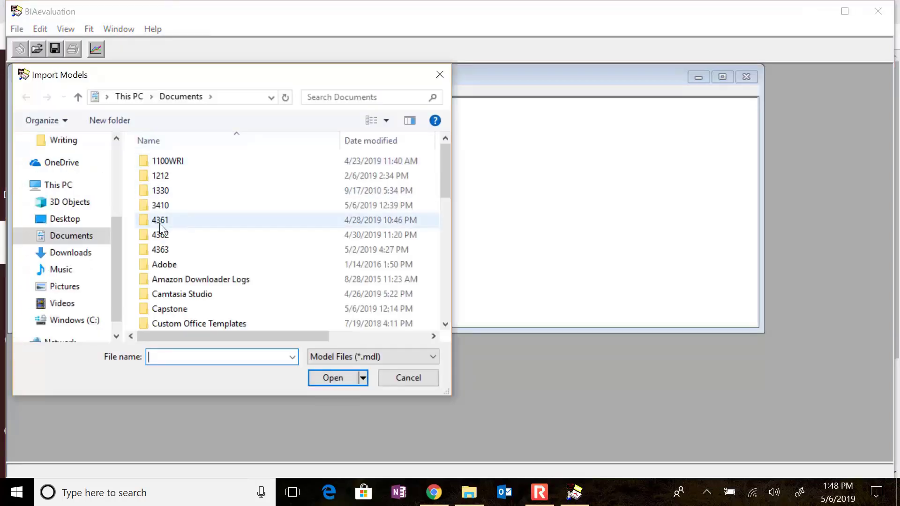
click(90, 320)
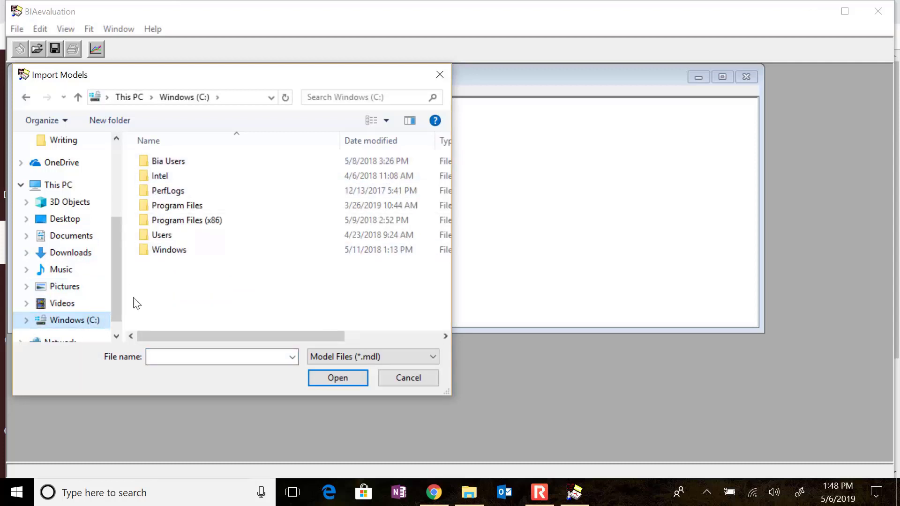
double_click(190, 220)
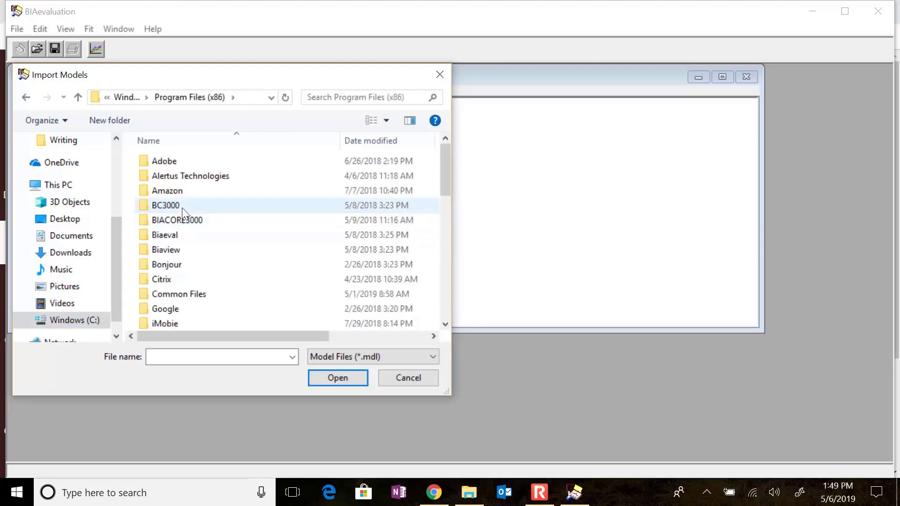
double_click(189, 239)
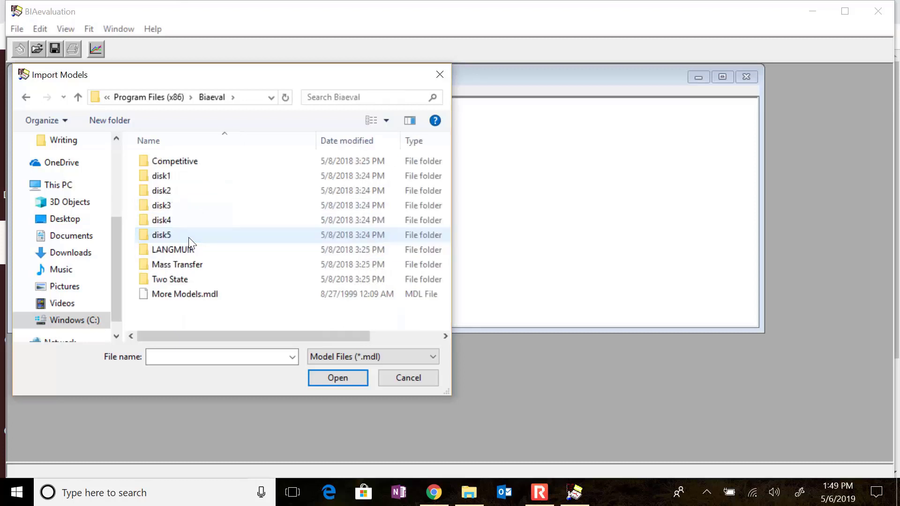
double_click(189, 293)
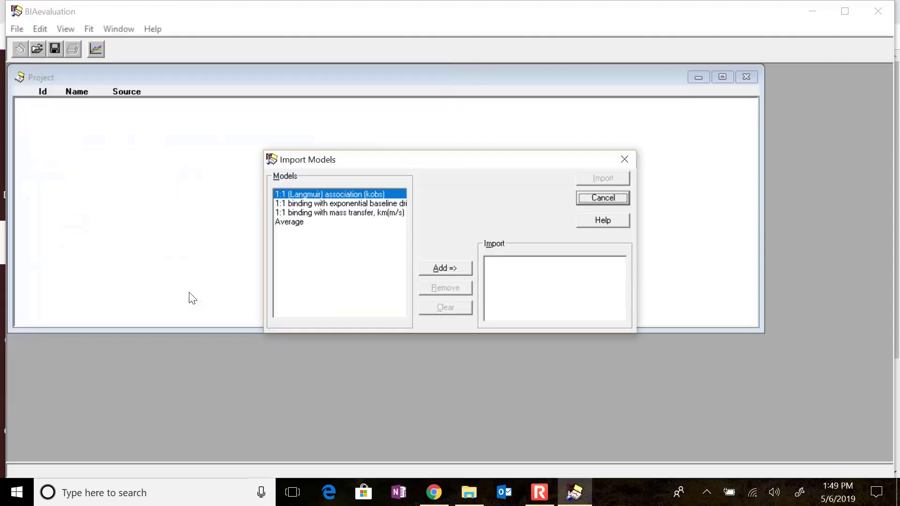
Add the Average model to the import list and try to import it
click(317, 223)
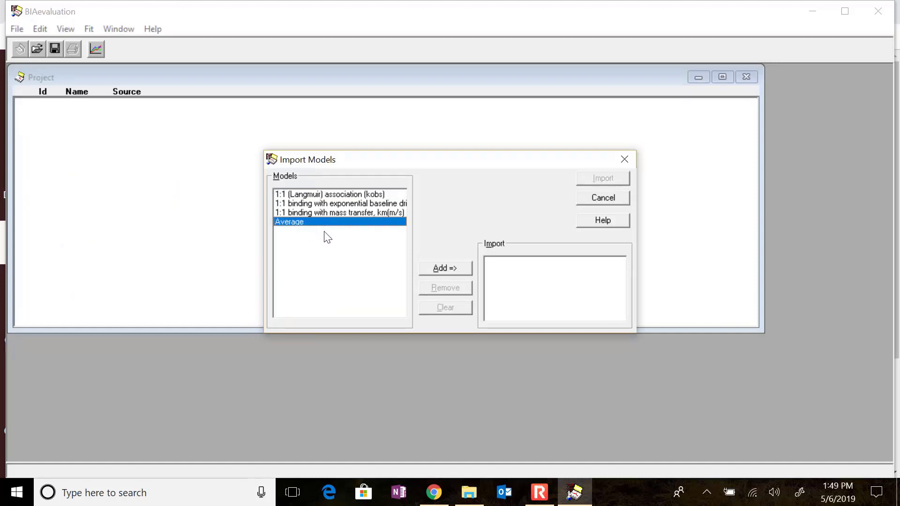
click(443, 268)
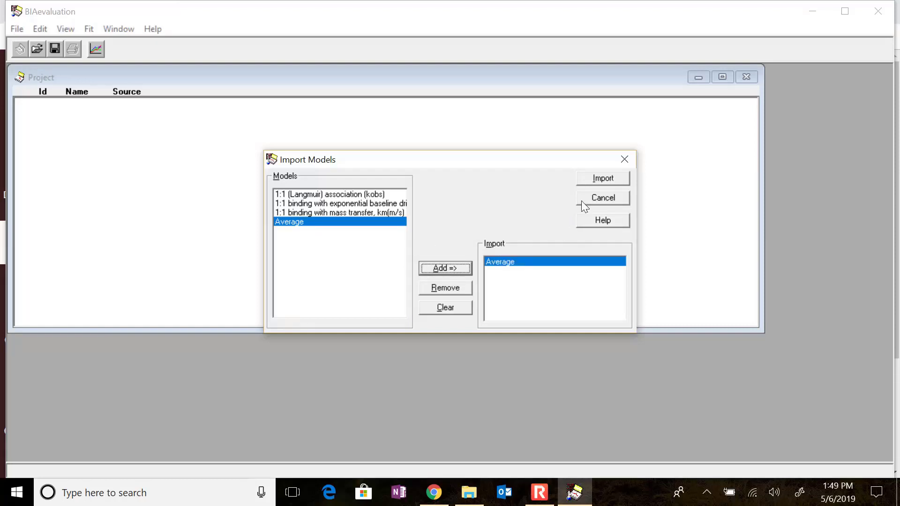
click(596, 180)
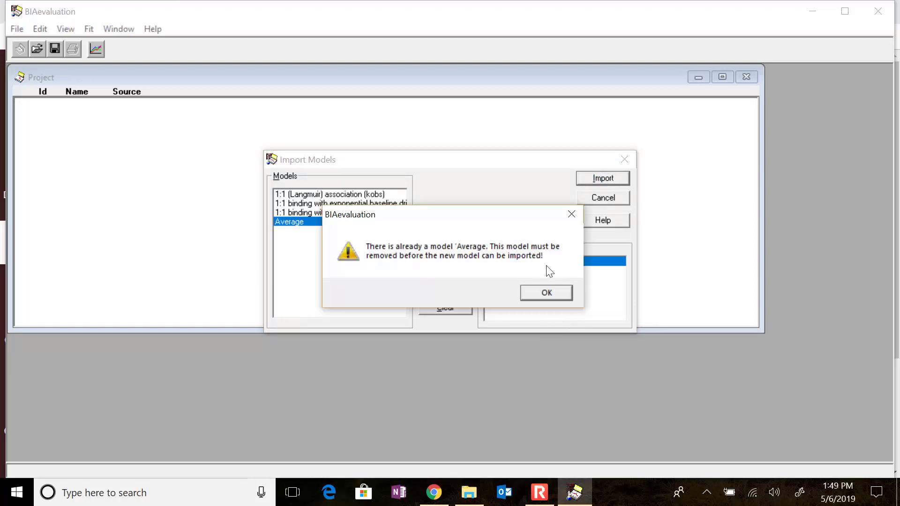
click(546, 294)
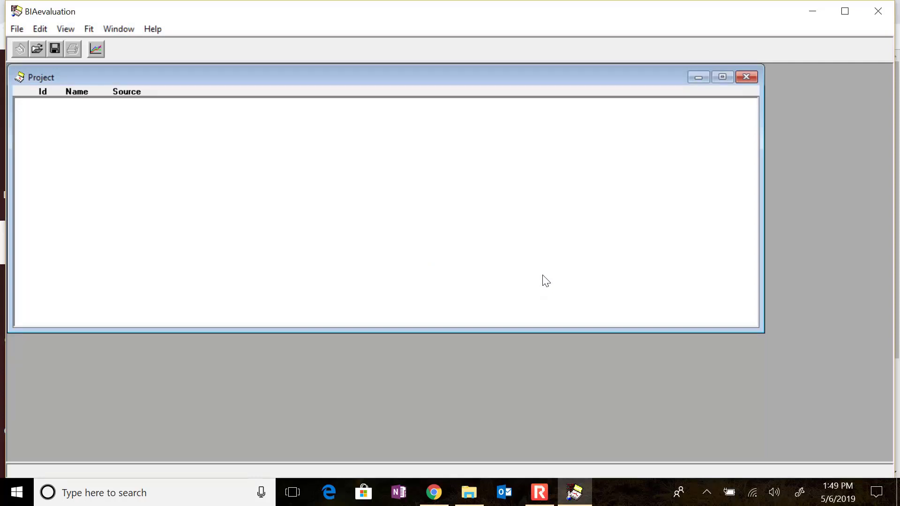
Switch to Chrome, download 2019 BIAcore.zip from the Information and Data page, and show it in its folder
mouse_move(469, 497)
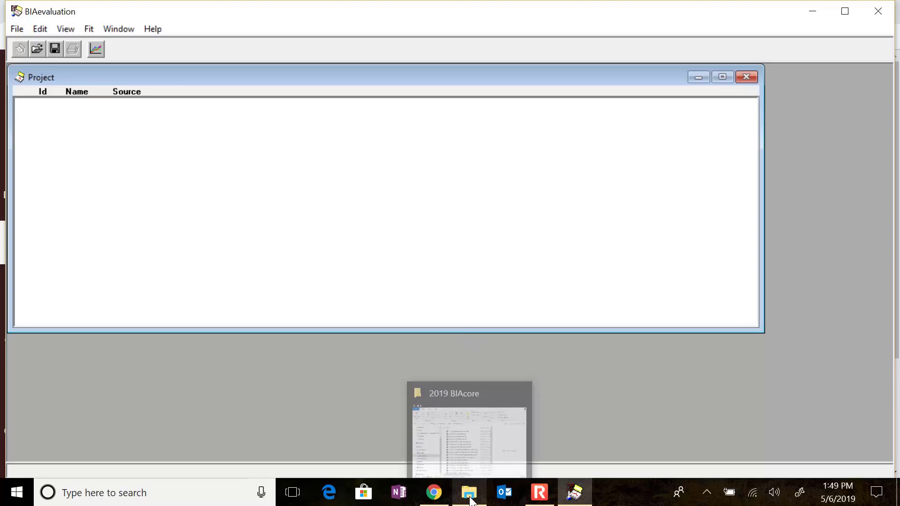
click(434, 492)
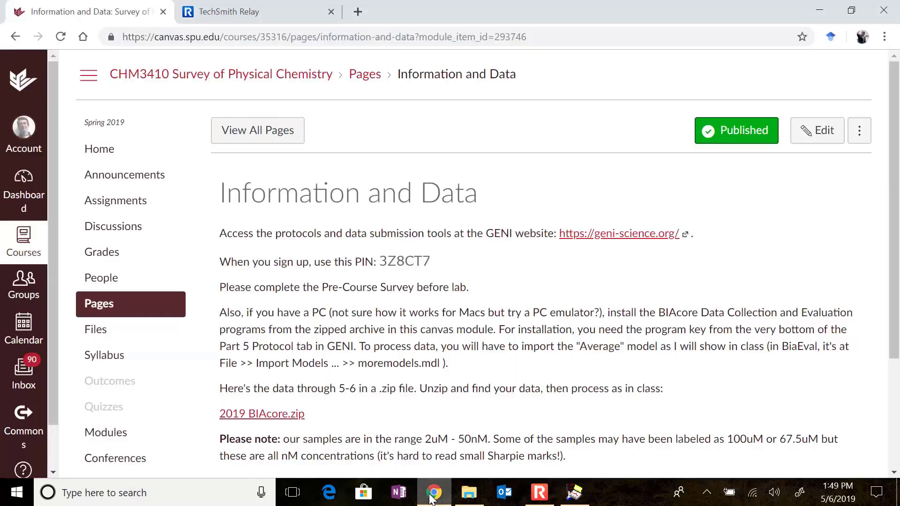
click(301, 417)
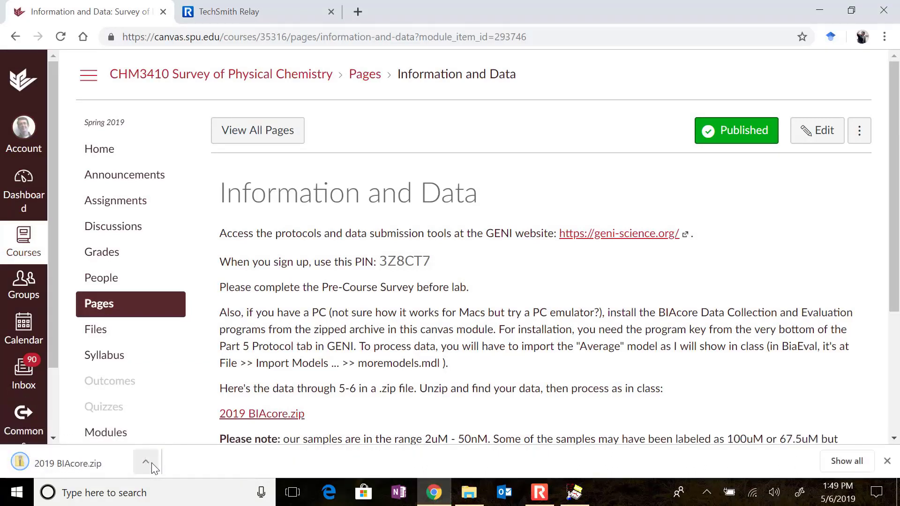
click(151, 462)
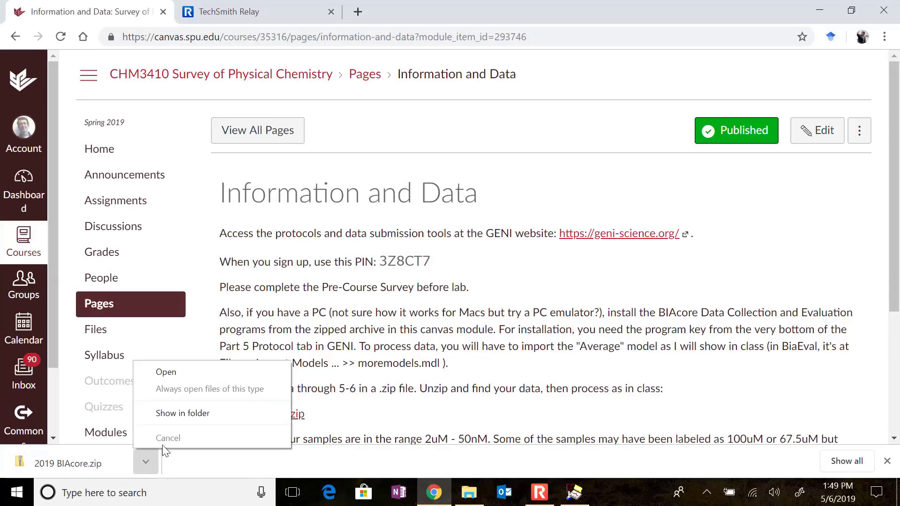
click(176, 413)
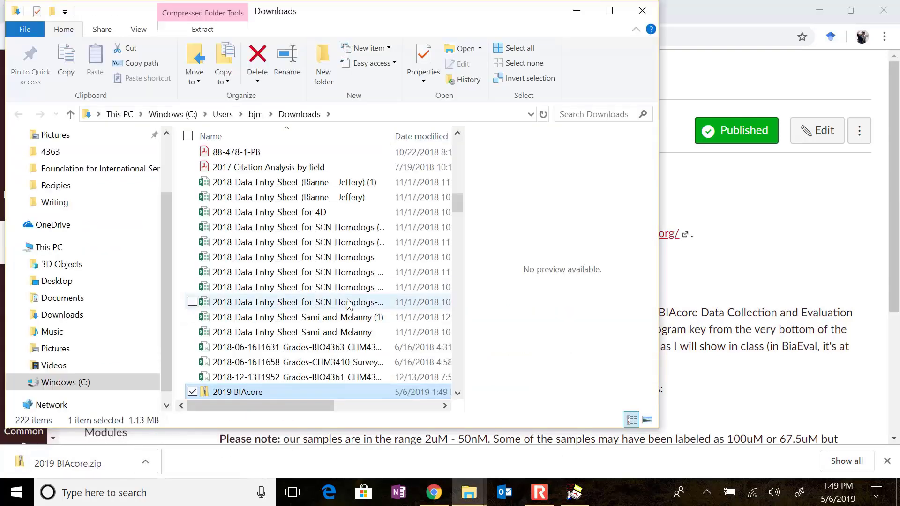
Sort the Downloads folder by date modified and open the 2019 BIAcore archive
click(403, 137)
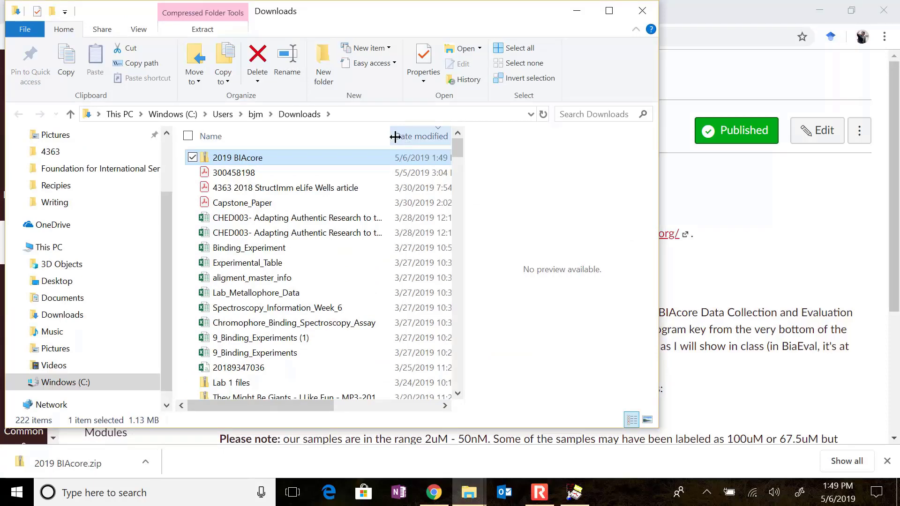
right_click(251, 160)
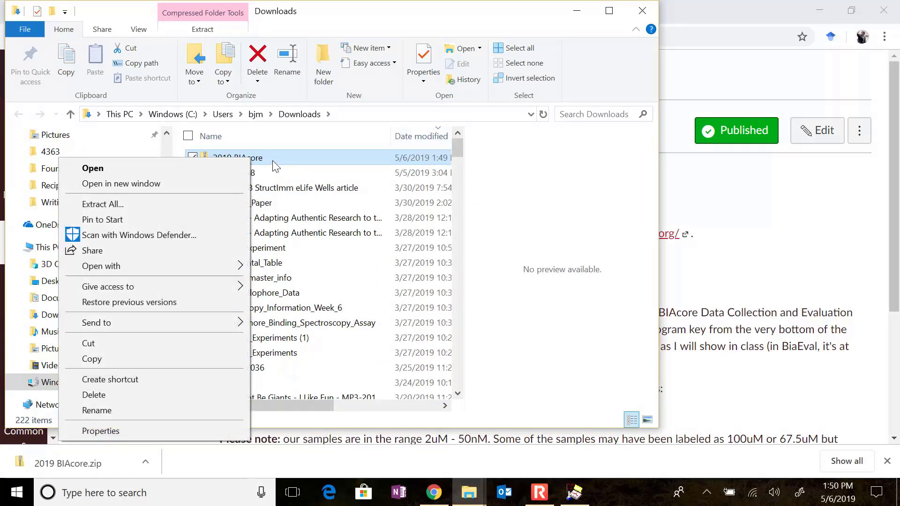
click(271, 160)
click(272, 160)
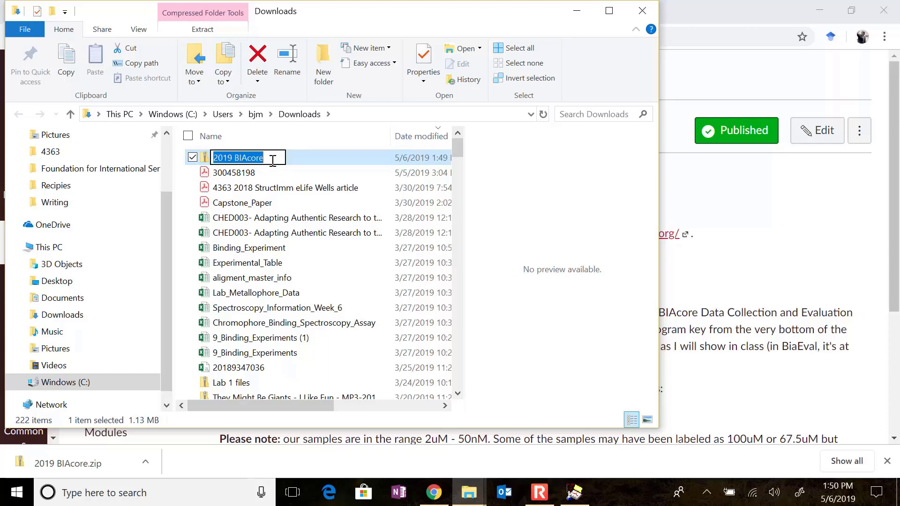
click(207, 163)
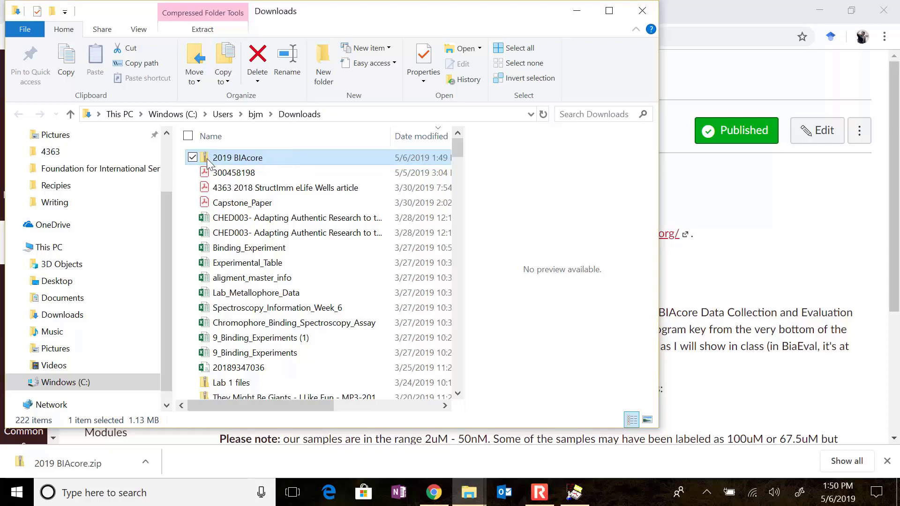
double_click(207, 163)
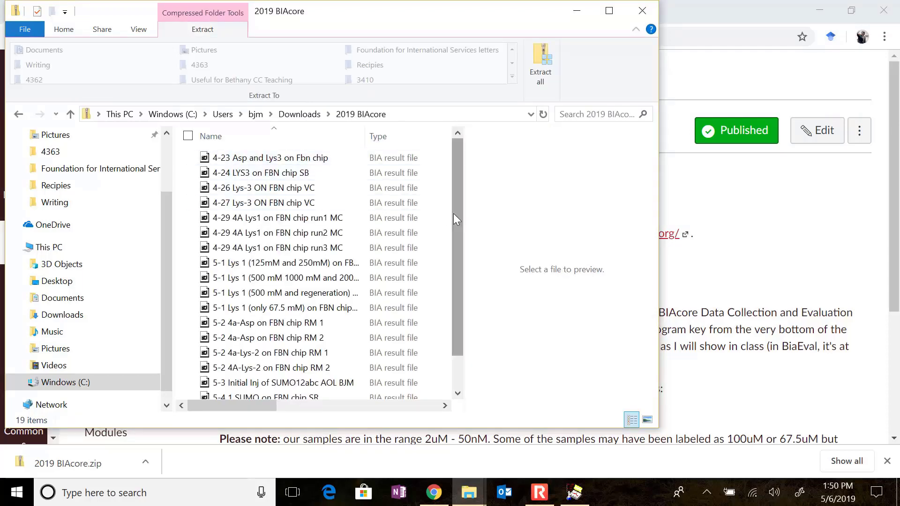
Widen the Name column and examine the BIA result files in the archive, including 4-23 Asp and Lys3 on Fbn chip
drag(365, 136, 428, 145)
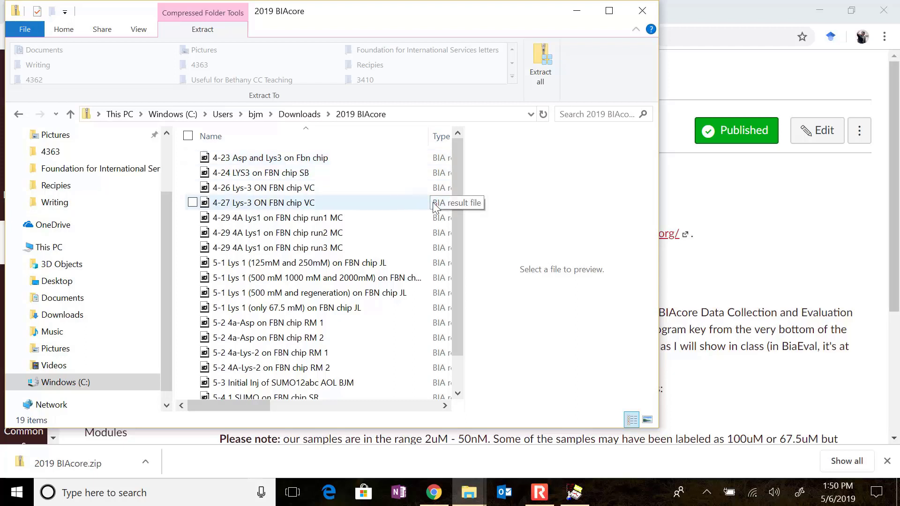
drag(462, 215, 468, 171)
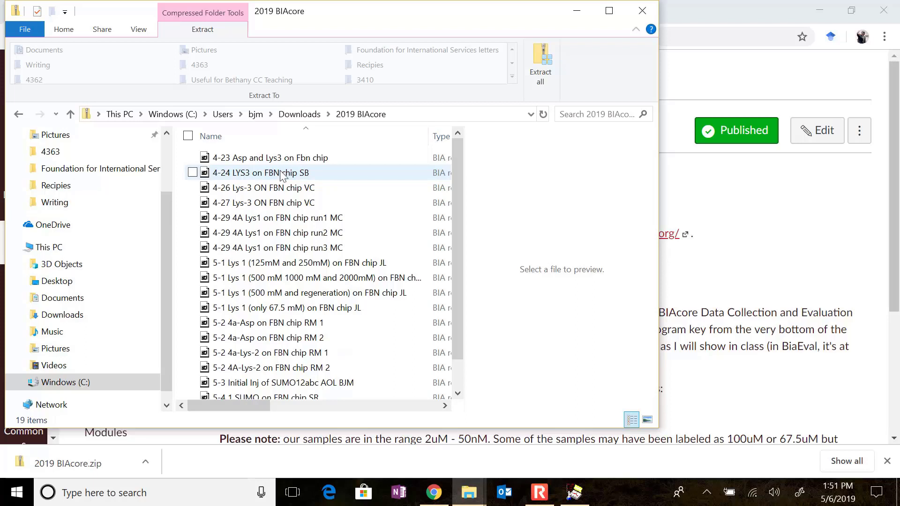
click(307, 161)
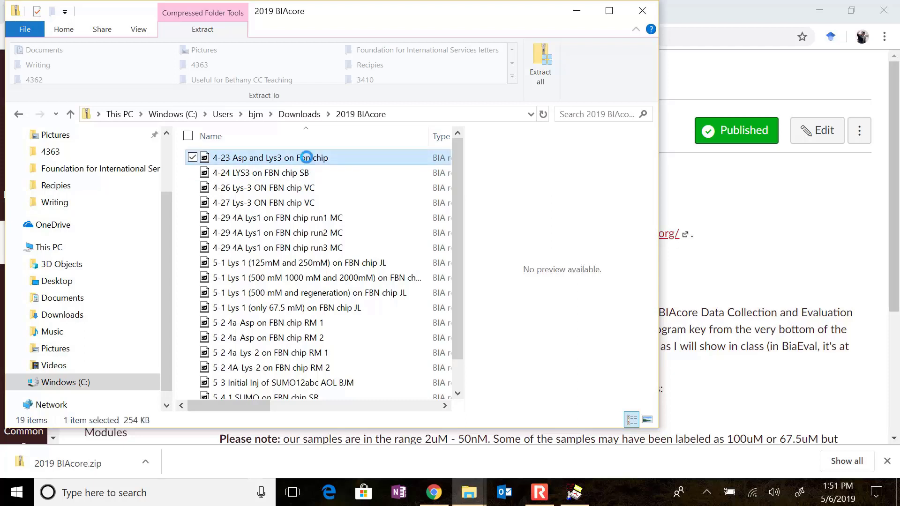
right_click(307, 161)
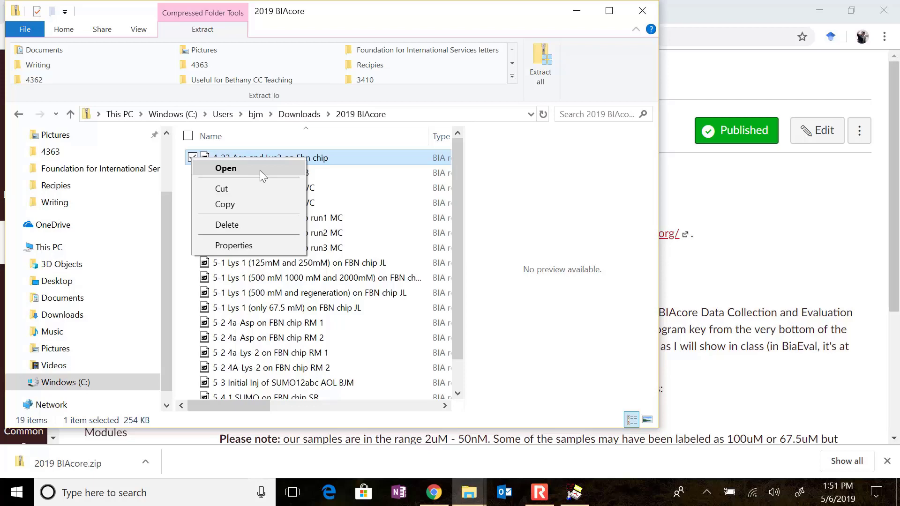
click(363, 167)
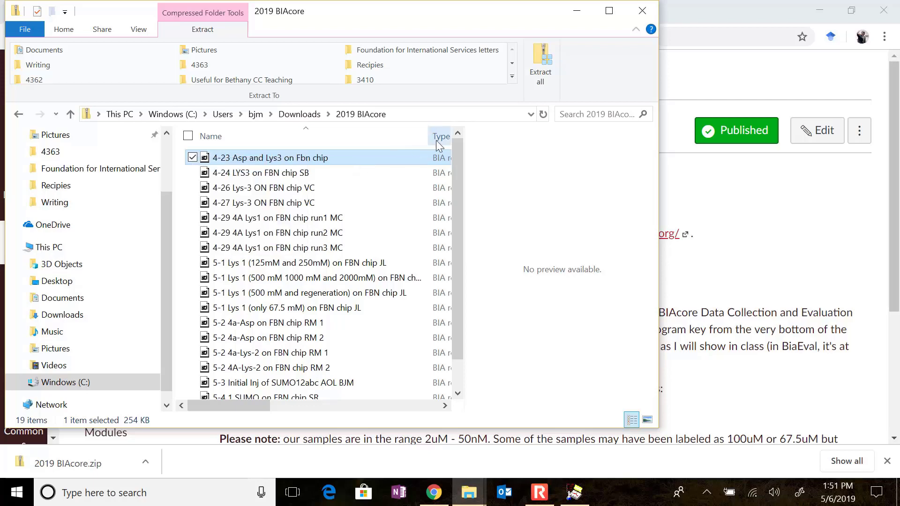
Close the 2019 BIAcore archive window and switch back to BIAevaluation
click(642, 10)
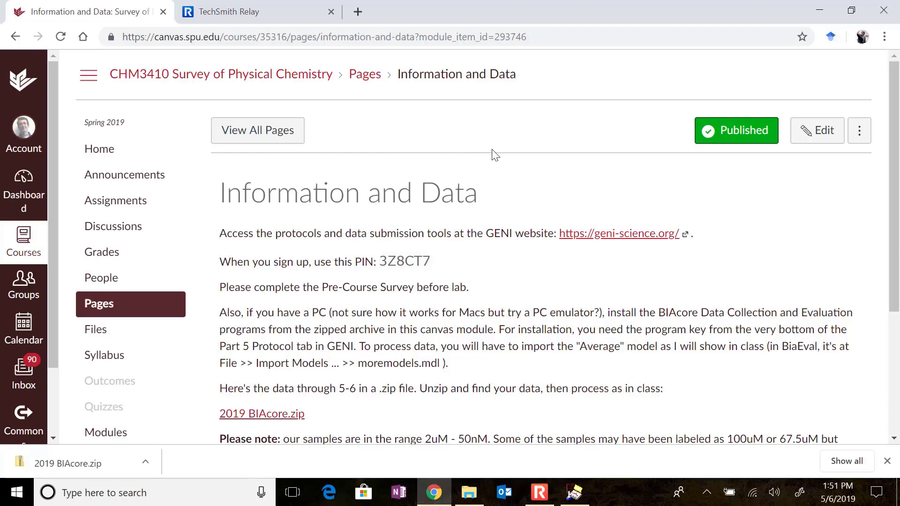
click(580, 498)
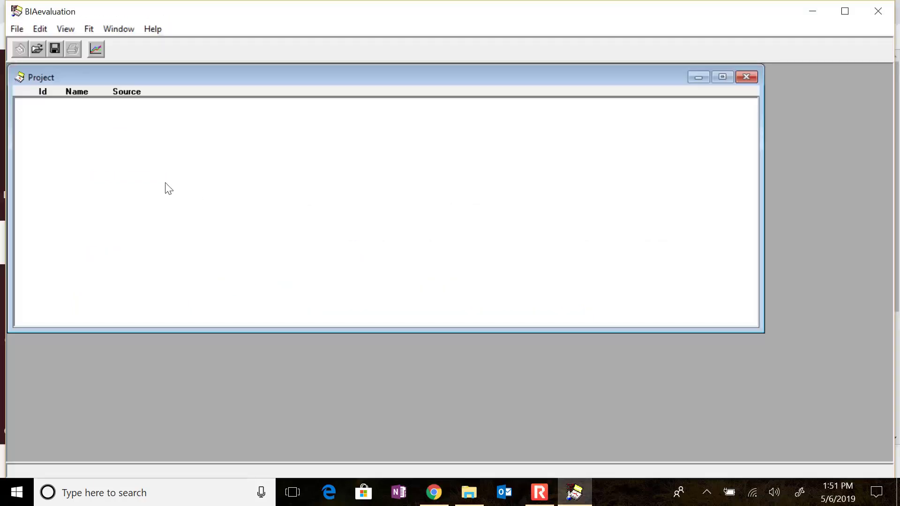
Start opening a file and browse to the 2019 BIAcore folder inside the 3410 folder of Documents
click(24, 30)
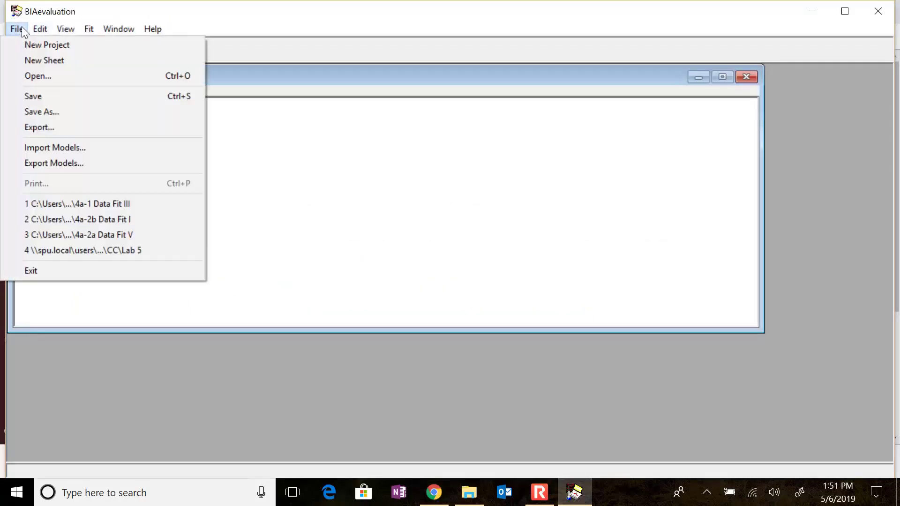
click(42, 76)
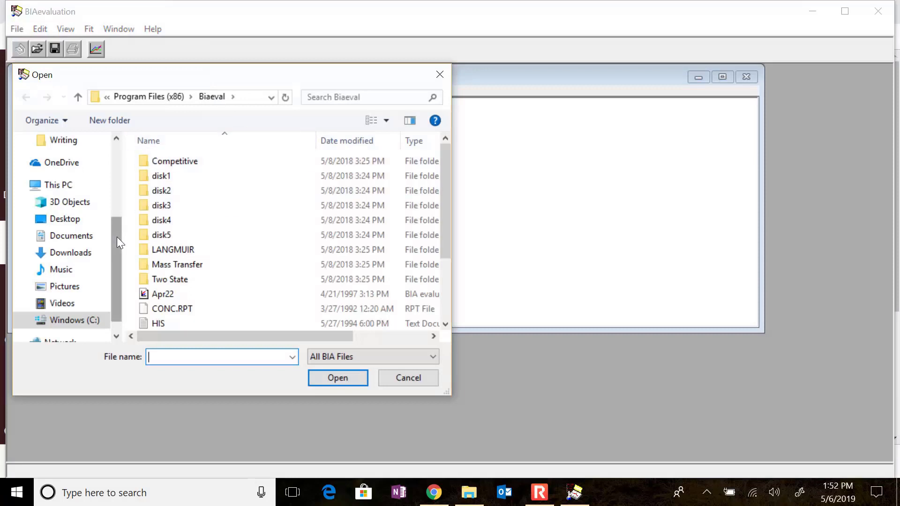
scroll(116, 237, up, 3)
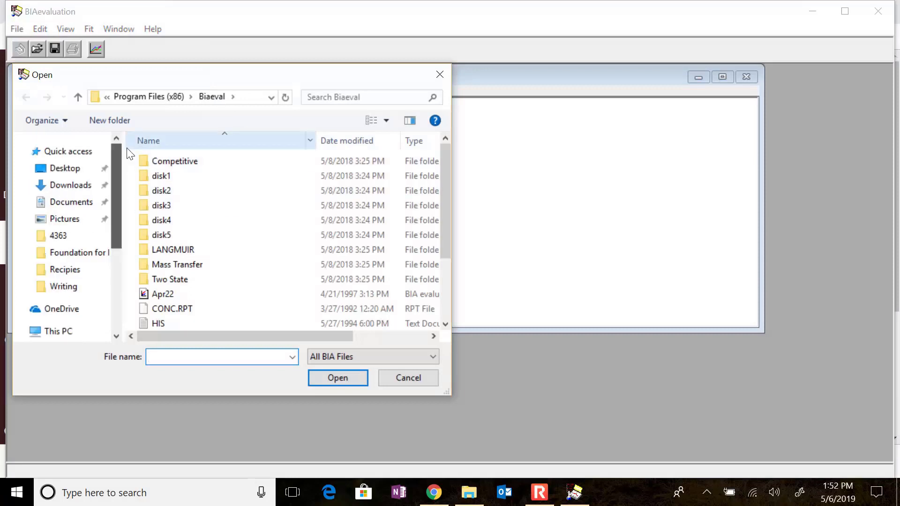
click(93, 236)
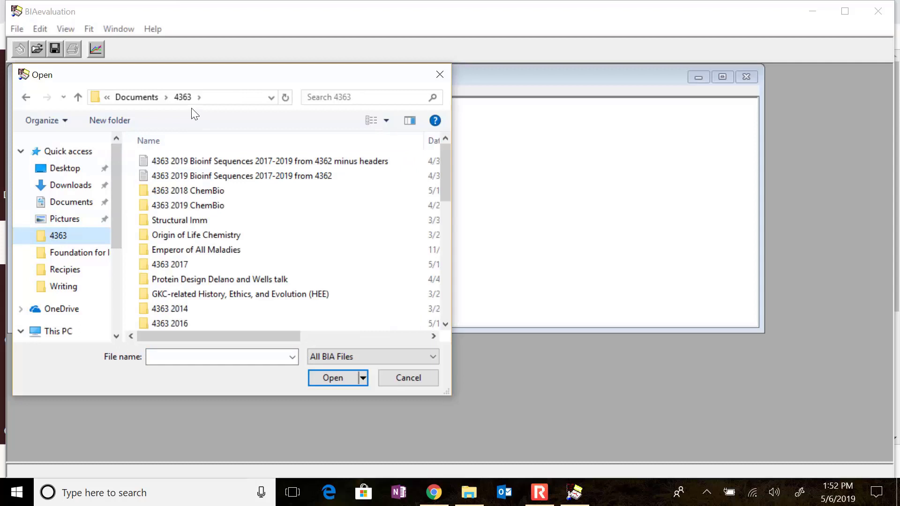
click(166, 97)
click(182, 160)
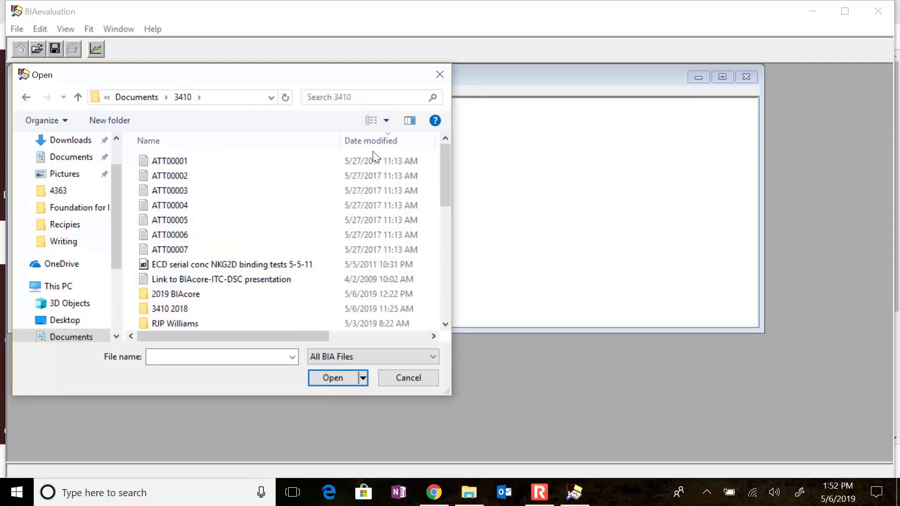
drag(446, 184, 447, 205)
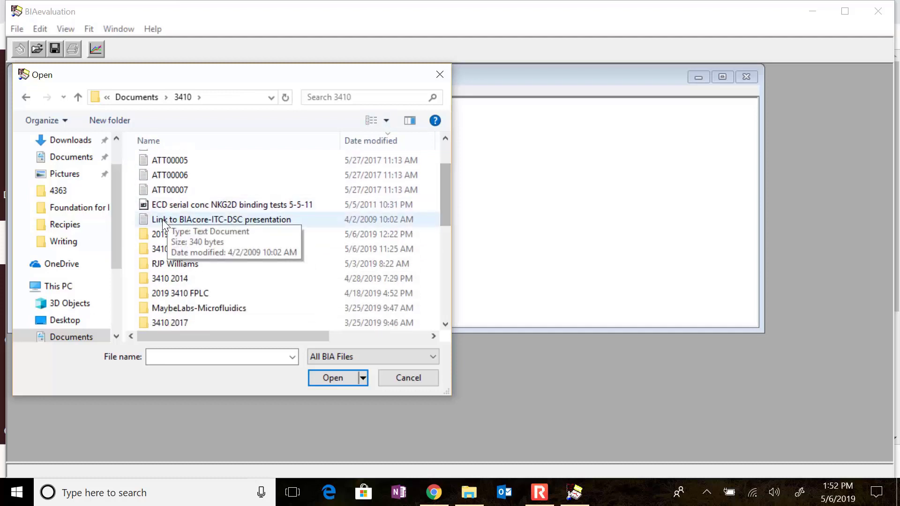
double_click(165, 235)
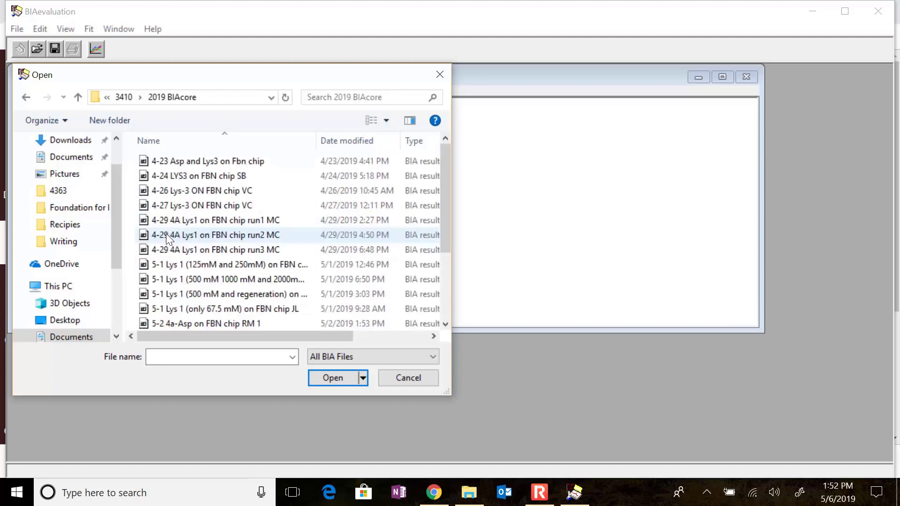
Open 4-23 Asp and Lys3 on Fbn chip with its report point table, loading only the Fc2 - Fc1 curve
click(217, 164)
double_click(218, 170)
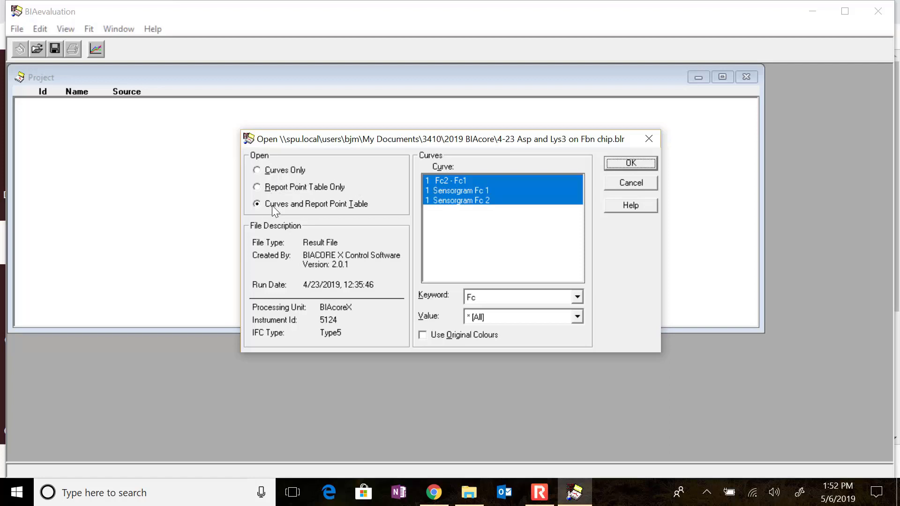
click(488, 181)
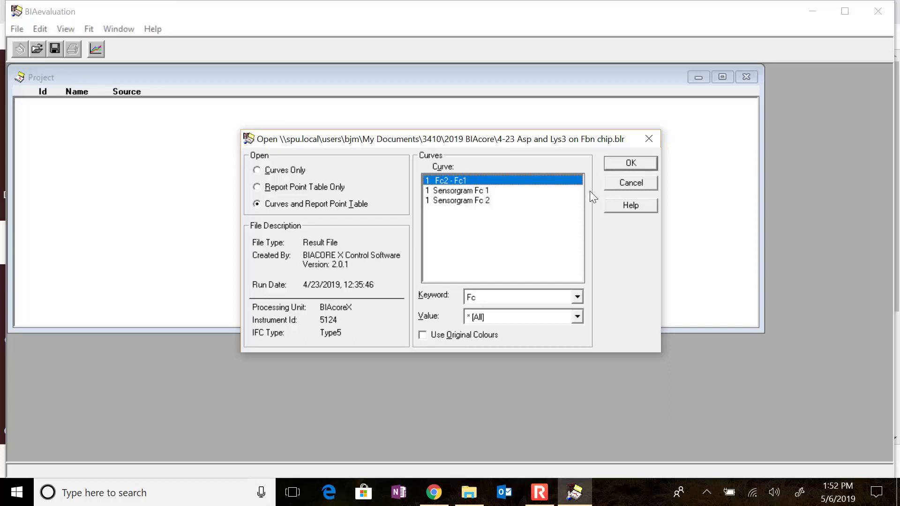
click(635, 166)
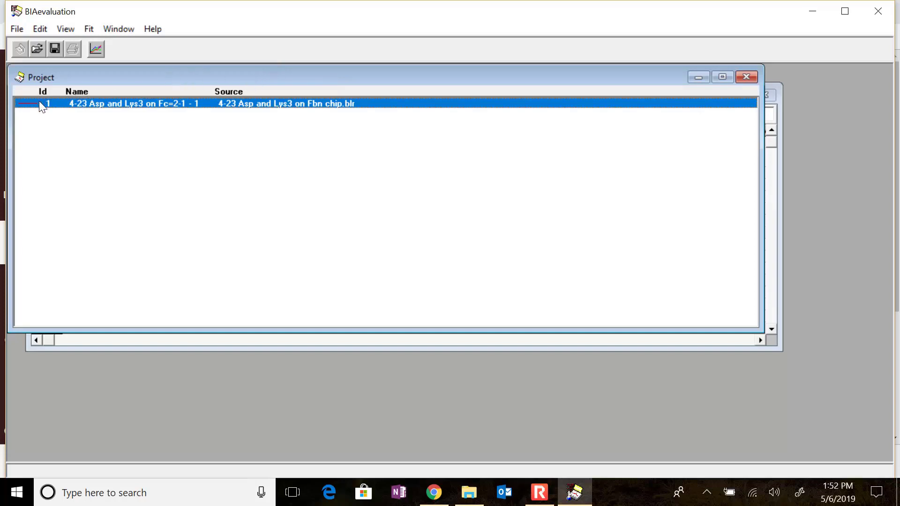
Move the Project window off the RPoint Table, bring the table to the front and examine row 3 from Time to Id
drag(172, 84, 294, 201)
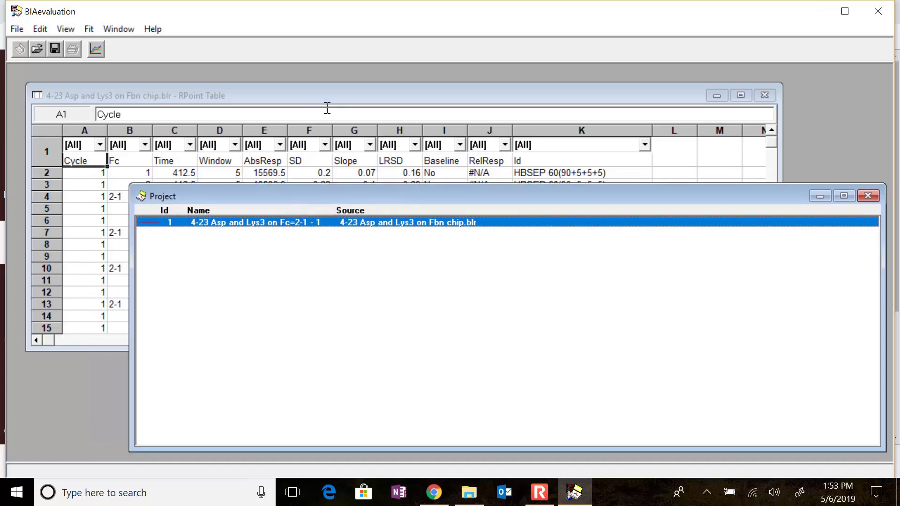
click(335, 95)
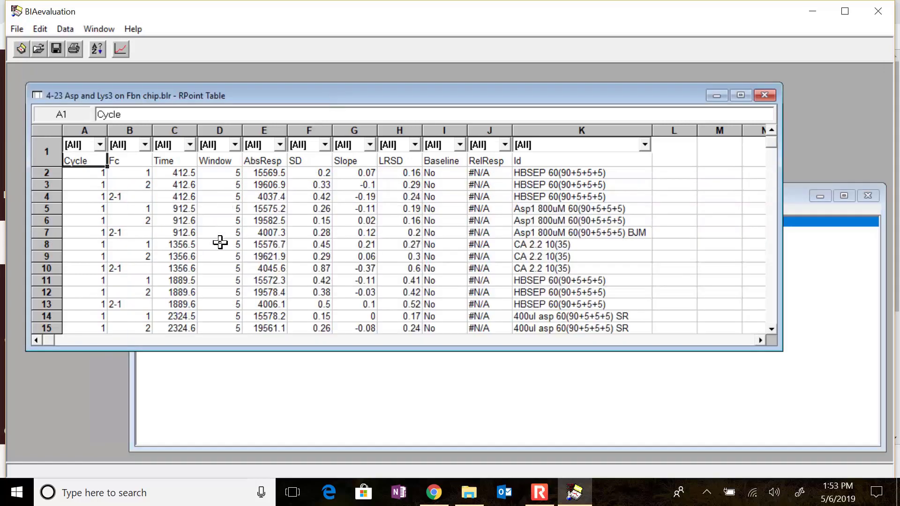
click(186, 184)
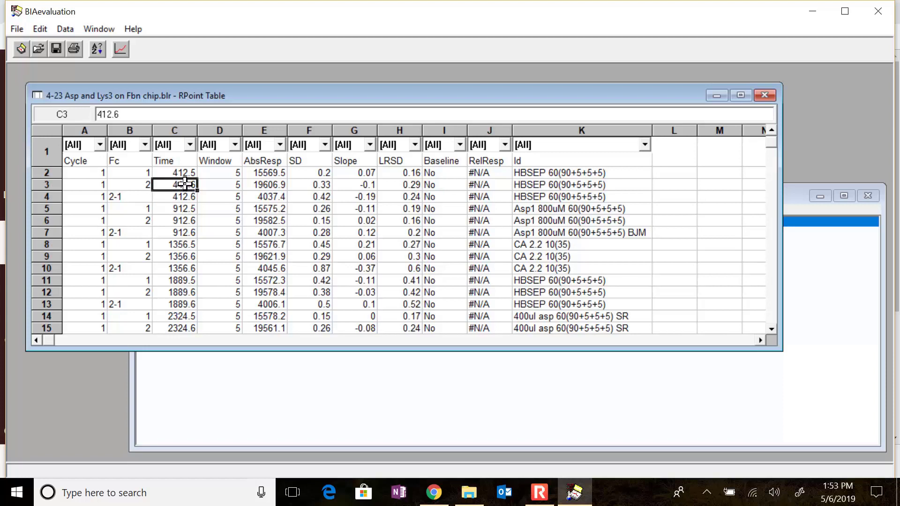
key(Right)
key(Right)
key(Right)
key(Right)
key(Right)
key(Right)
key(Right)
key(Right)
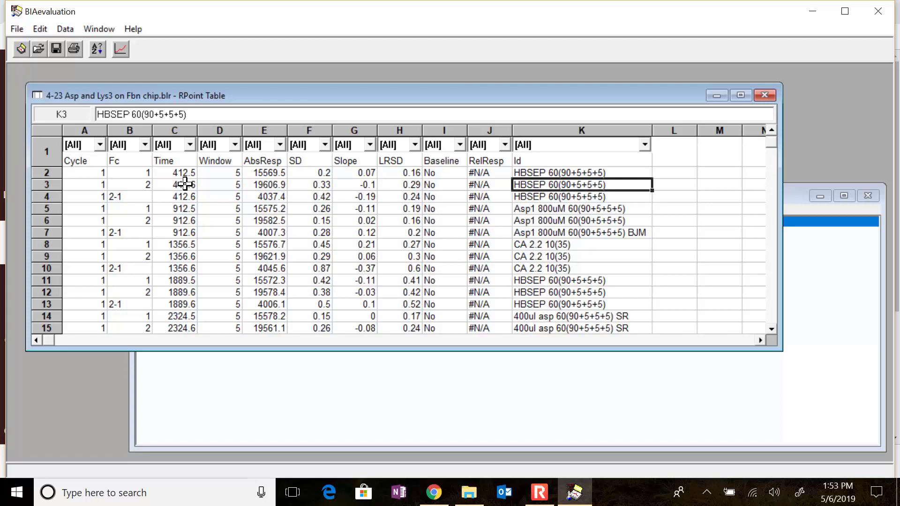
key(Left)
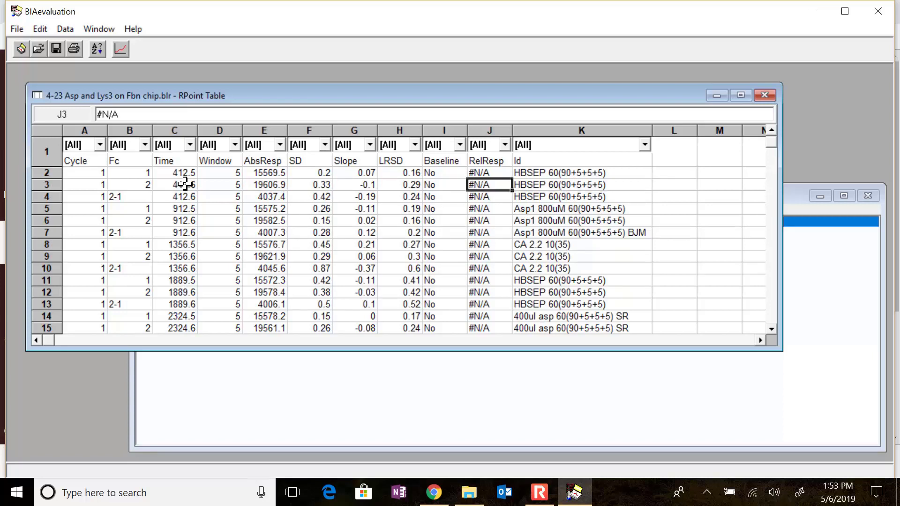
key(Left)
key(Left)
key(Left)
key(Left)
key(Left)
key(Left)
key(Left)
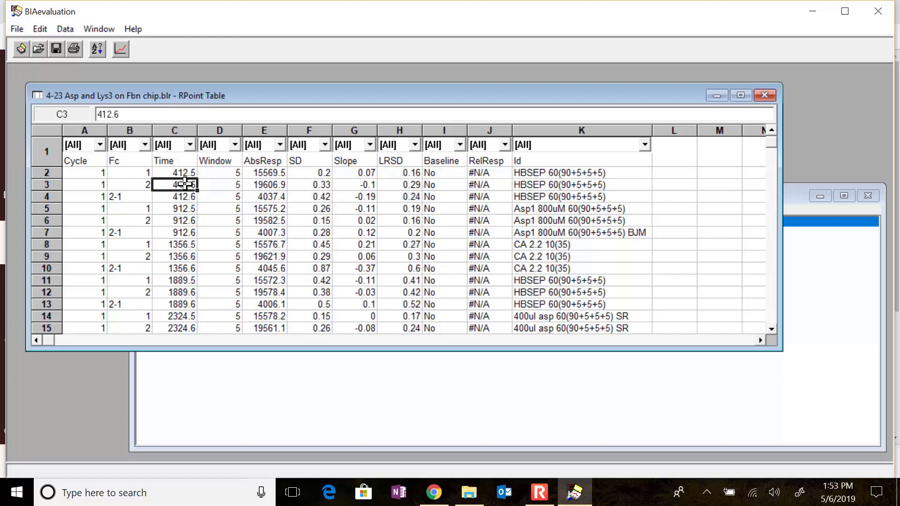
Examine the Fc 2-1 report point in row 4, from its Time through to its Id
key(Down)
key(Right)
key(Right)
key(Right)
key(Right)
key(Right)
key(Right)
key(Right)
key(Right)
key(Right)
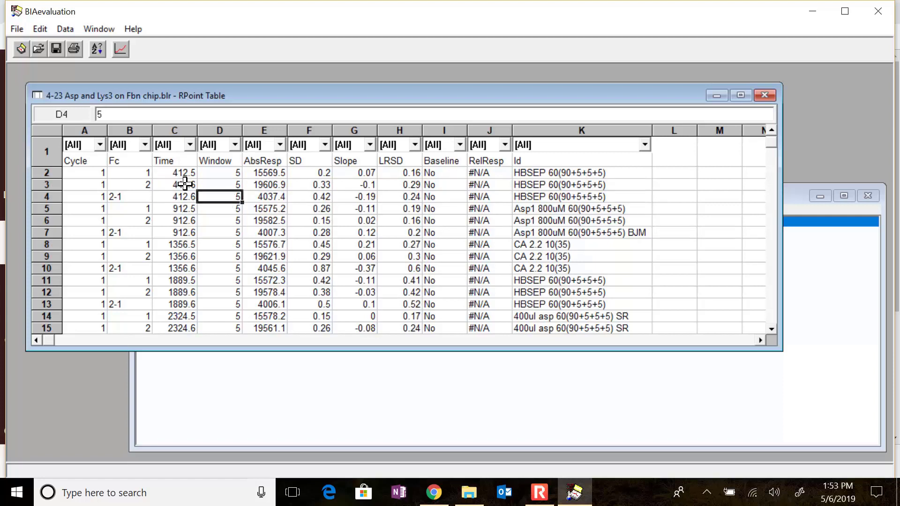
key(Left)
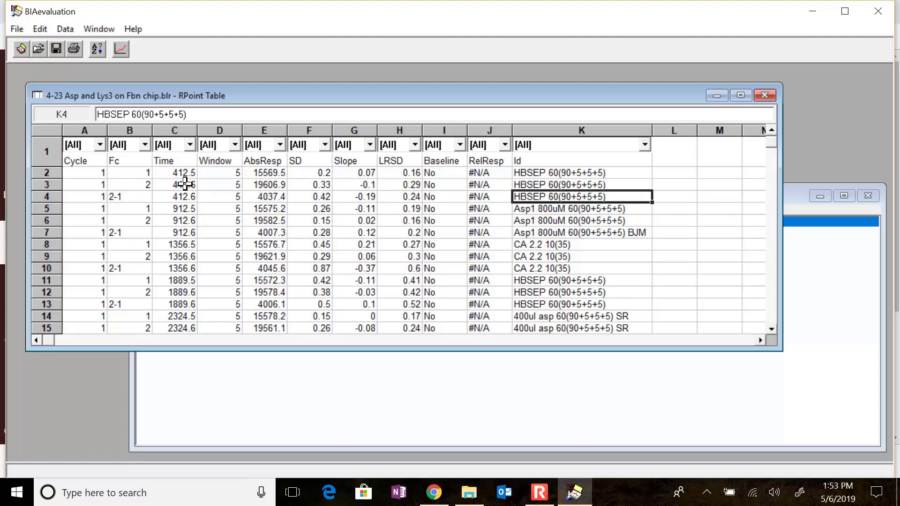
Read the injection names in the Id column down to row 30 and back towards the first rows
key(Down)
key(Down)
key(Down)
key(Down)
key(Down)
key(Down)
key(Down)
key(Down)
key(Down)
key(Down)
key(Down)
key(Down)
key(Down)
key(Down)
key(Down)
key(Down)
key(Down)
key(Down)
key(Down)
key(Down)
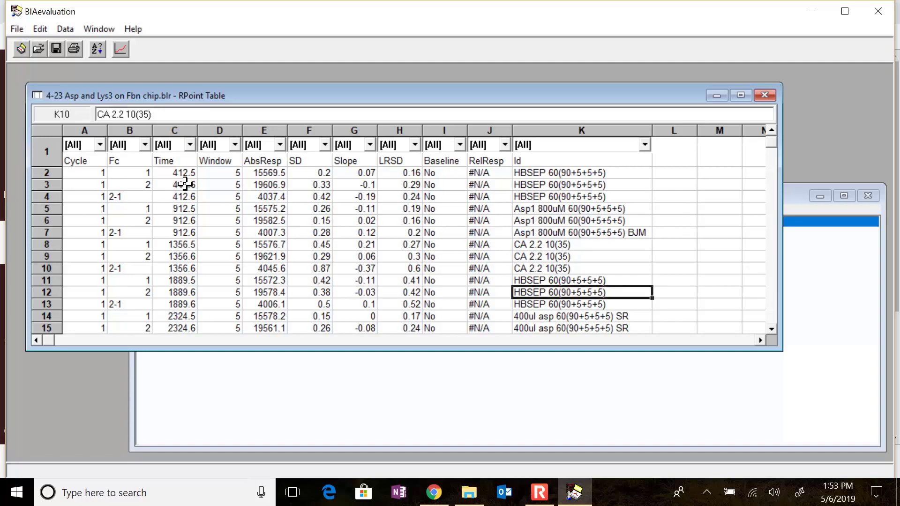
key(Down)
key(Down)
key(Down)
key(Down)
key(Down)
key(Down)
key(Down)
key(Down)
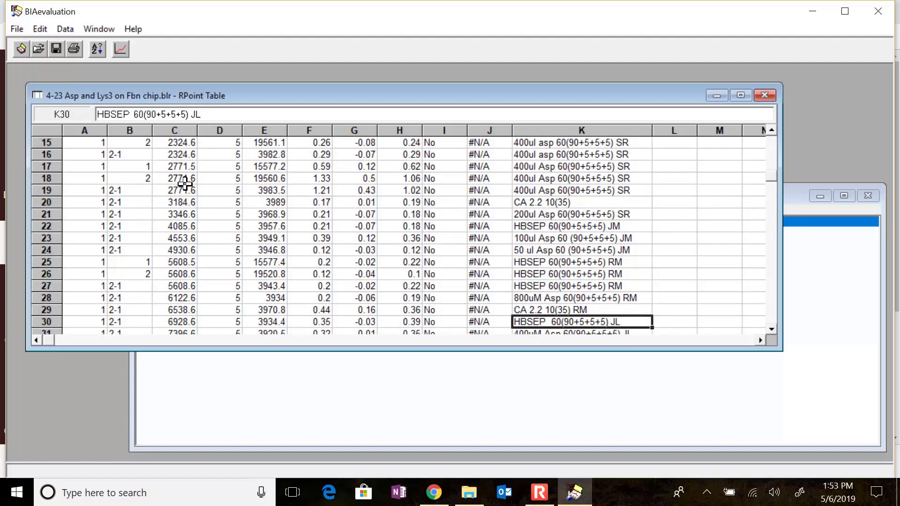
key(Up)
key(Up)
key(Up)
key(Up)
key(Up)
key(Up)
key(Up)
key(Up)
key(Up)
key(Up)
key(Up)
key(Up)
key(Up)
key(Up)
key(Up)
key(Up)
key(Up)
key(Up)
key(Up)
key(Up)
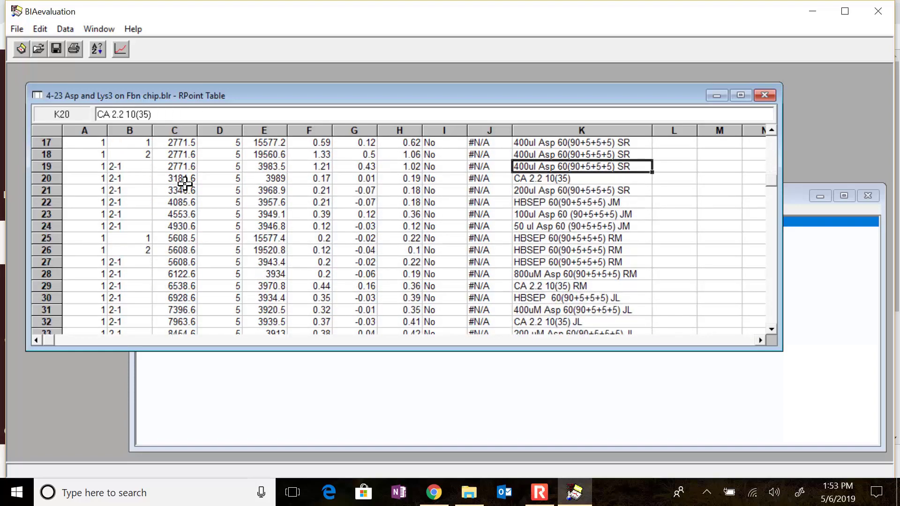
key(Up)
key(Up)
key(Up)
key(Up)
Review the Id column down past the Asp injections to the LYS3 injections around row 47, including the HBSEP and CA 2.2 entries
key(Down)
key(Down)
key(Down)
key(Down)
key(Down)
key(Down)
key(Down)
key(Down)
key(Down)
key(Down)
key(Down)
key(Down)
key(Down)
key(Down)
key(Down)
key(Down)
key(Down)
key(Down)
key(Down)
key(Down)
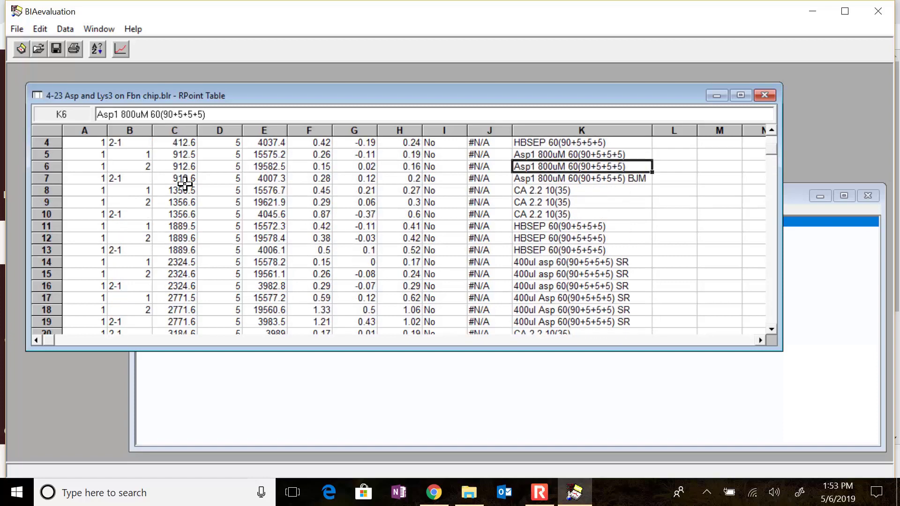
key(Down)
key(Down)
key(Down)
key(Down)
key(Down)
key(Down)
key(Down)
key(Down)
key(Down)
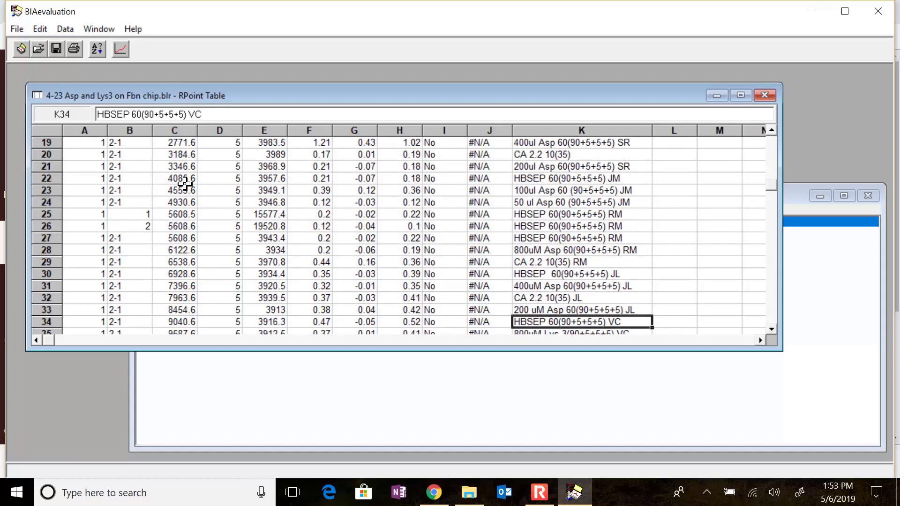
key(Down)
key(Down)
key(Down)
key(Down)
key(Down)
key(Down)
key(Down)
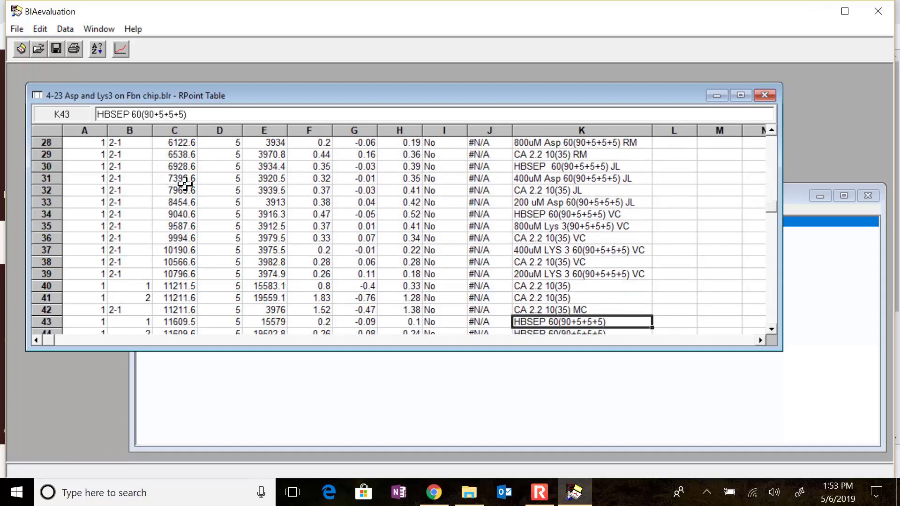
key(Up)
key(Up)
key(Up)
key(Up)
key(Up)
key(Up)
key(Up)
key(Up)
key(Up)
key(Up)
key(Up)
key(Up)
key(Up)
key(Up)
key(Up)
key(Up)
key(Up)
key(Up)
key(Up)
key(Up)
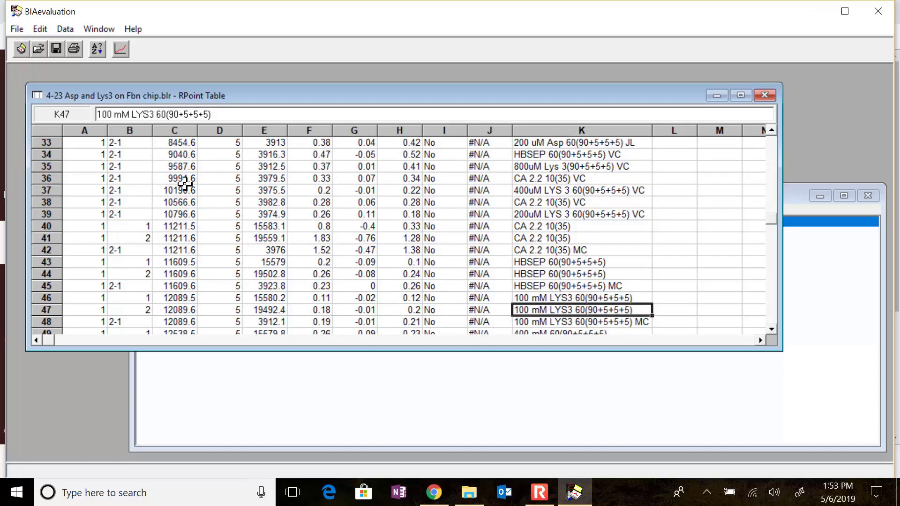
Review the Id column from the HBSEP injection in row 13 down to the HBSEP RM injection in row 25
key(Down)
key(Down)
key(Down)
key(Down)
key(Down)
key(Down)
key(Down)
key(Down)
key(Down)
key(Down)
key(Down)
key(Down)
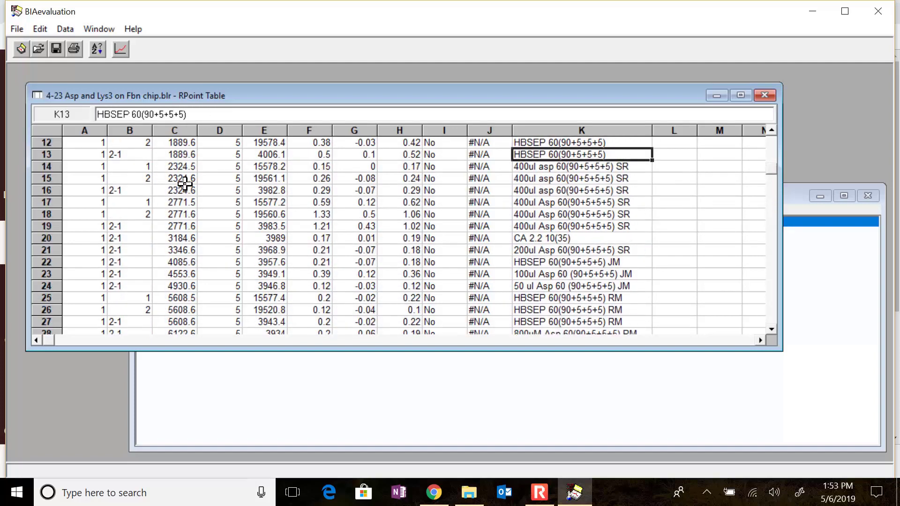
key(Down)
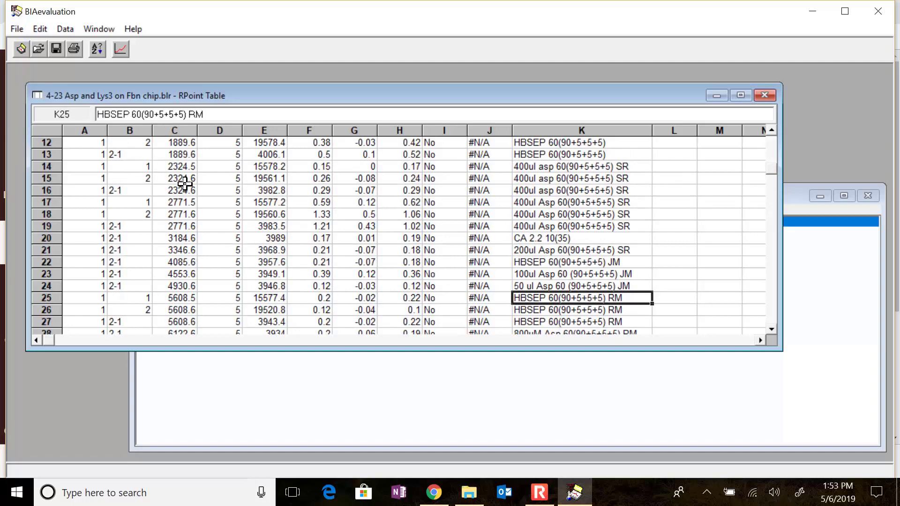
Examine the row 25 report point from its Id back to its Time
key(Left)
key(Left)
key(Left)
key(Left)
key(Left)
key(Left)
key(Left)
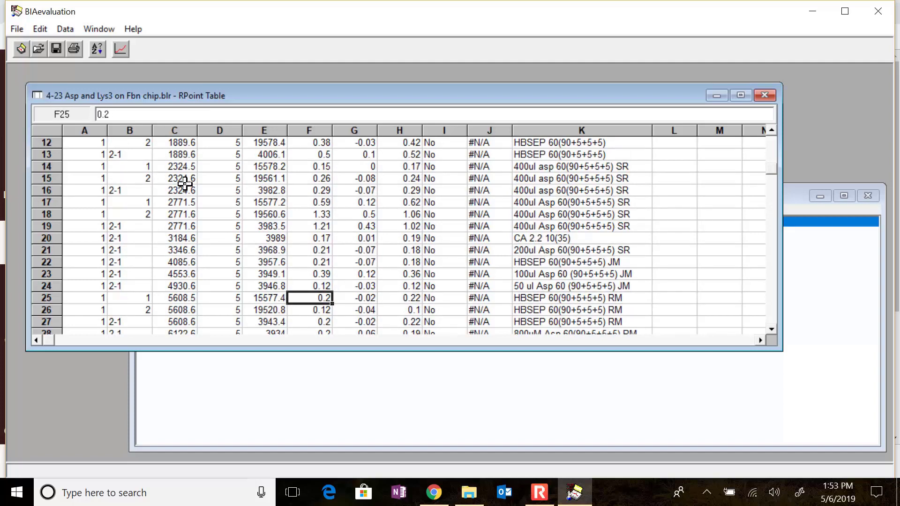
key(Left)
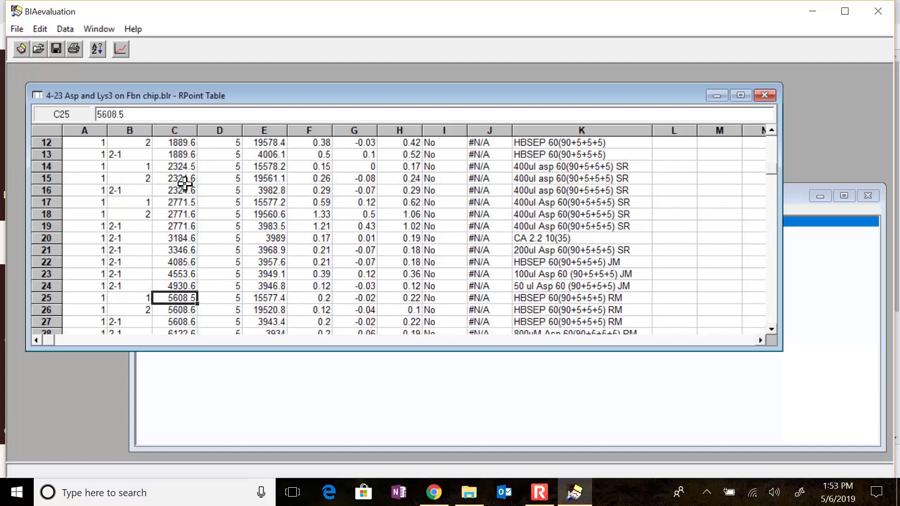
Read the injection times from row 25 down to row 38 and back up to the 800uM Lys 3 injection in row 35
key(Down)
key(Down)
key(Down)
key(Down)
key(Down)
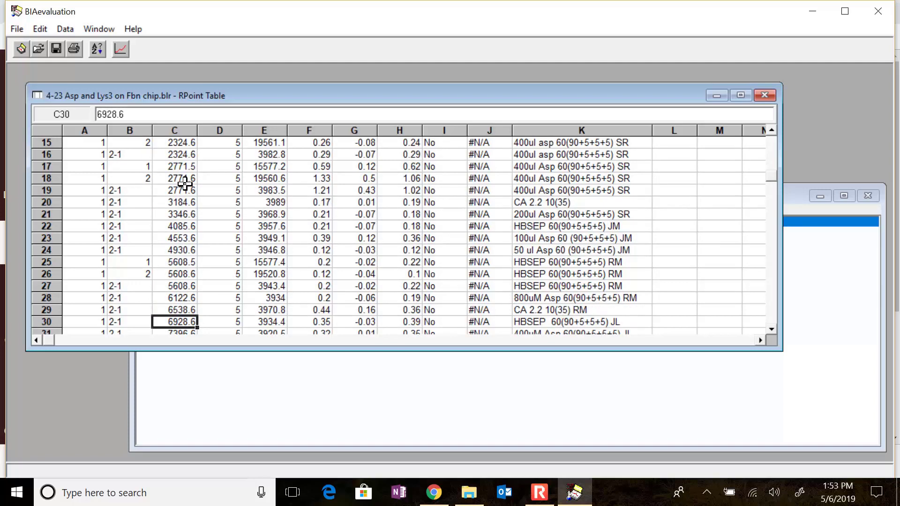
key(Down)
key(Down)
key(Down)
key(Down)
key(Down)
key(Down)
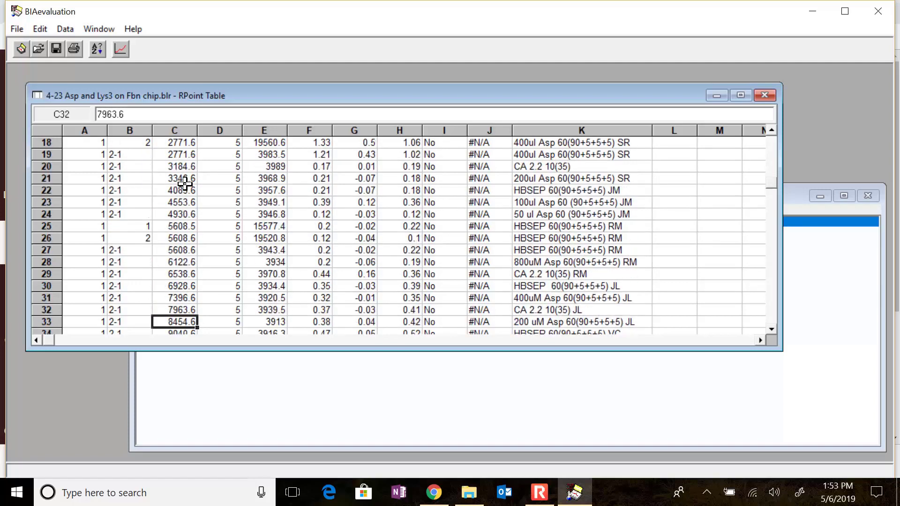
key(Down)
key(Down)
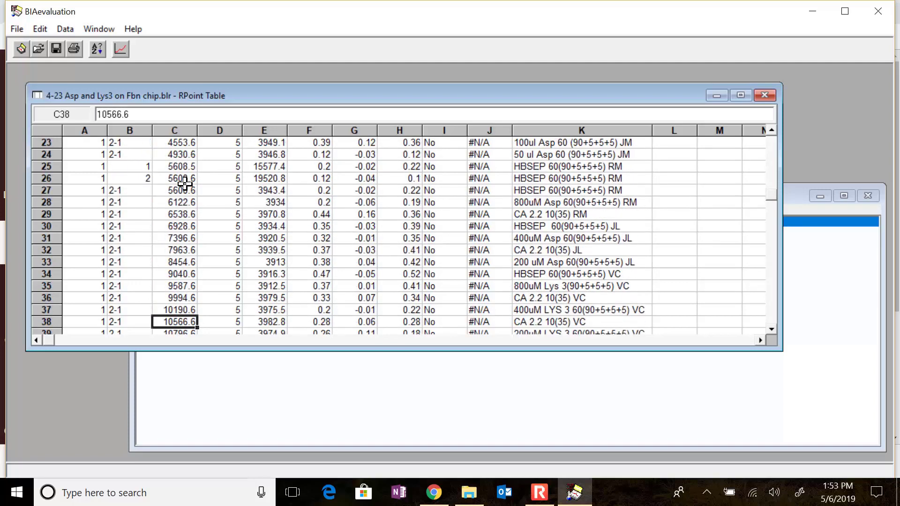
key(Up)
key(Up)
key(Up)
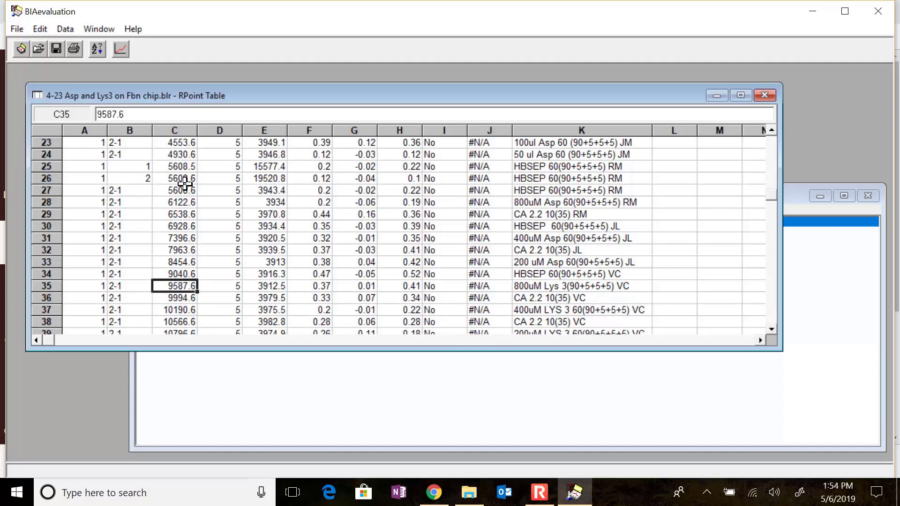
Plot the Fc=2-1 curve from the Project window and enlarge it to a response range of 3750 to 4200 RU
click(799, 196)
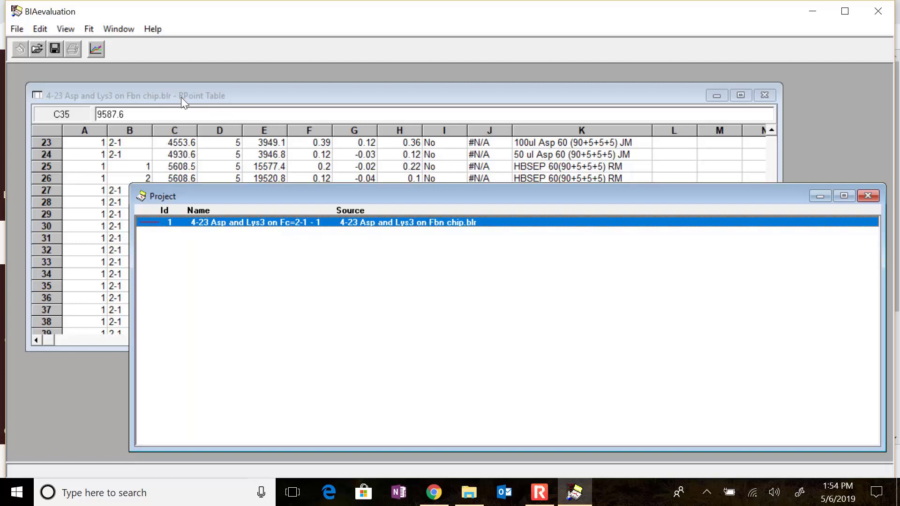
click(96, 47)
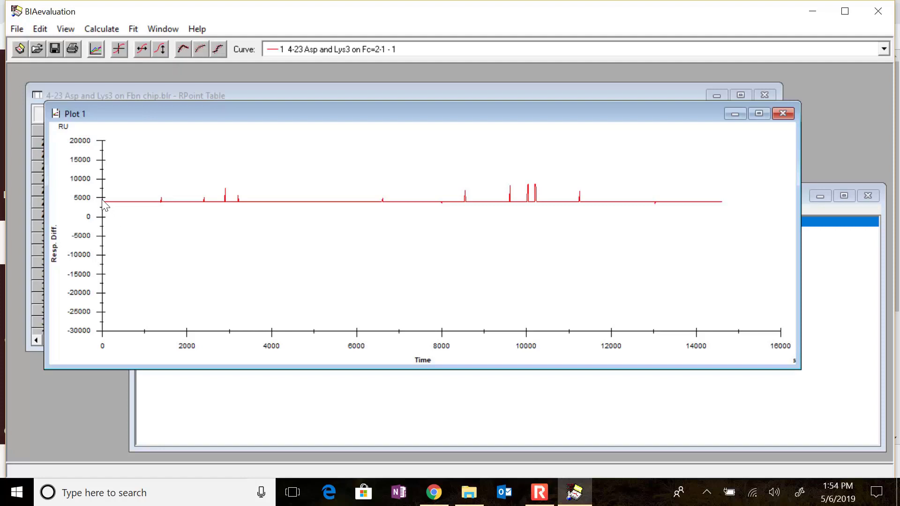
drag(99, 199, 726, 207)
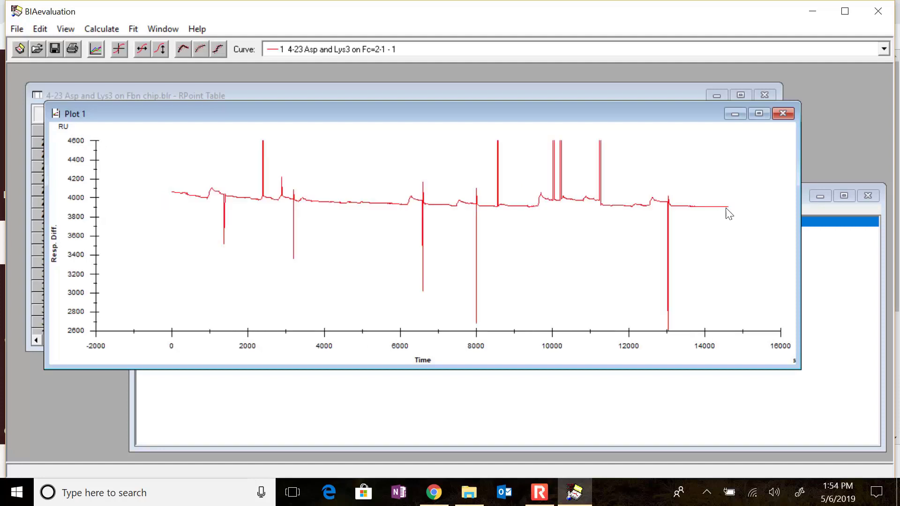
drag(162, 185, 765, 221)
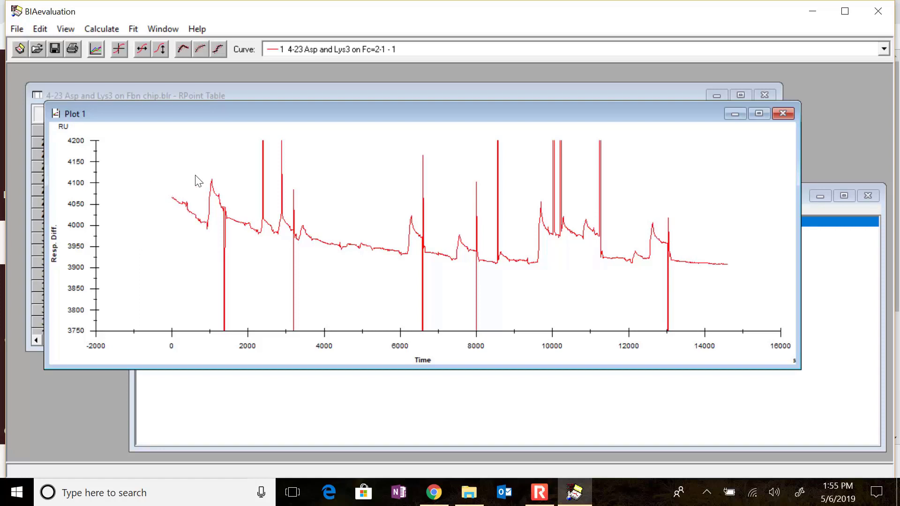
Move the plot window off the RPoint Table, check the table's first report points, and bring the plot back to the front
drag(282, 114, 367, 175)
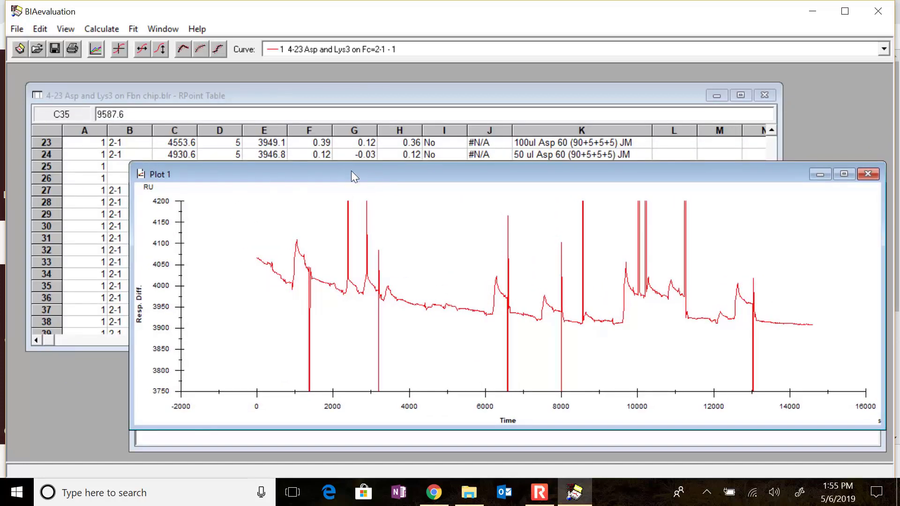
click(601, 96)
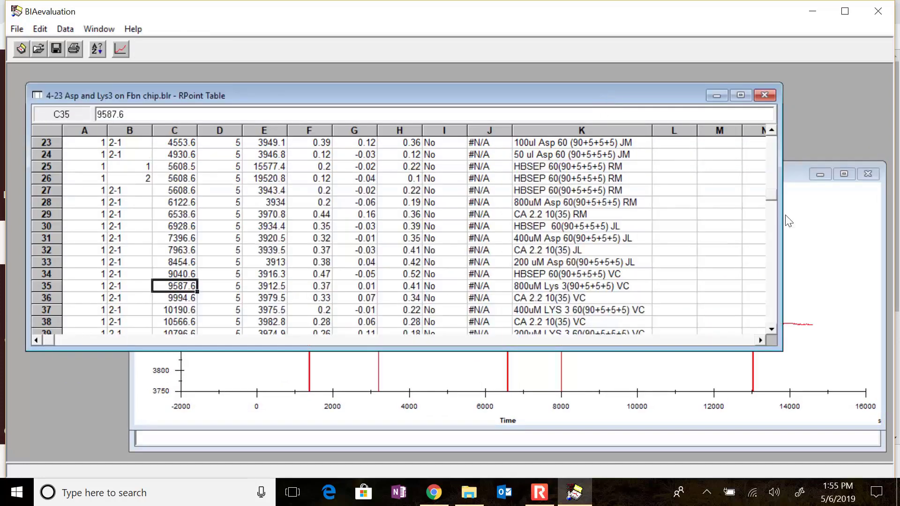
drag(771, 142, 772, 140)
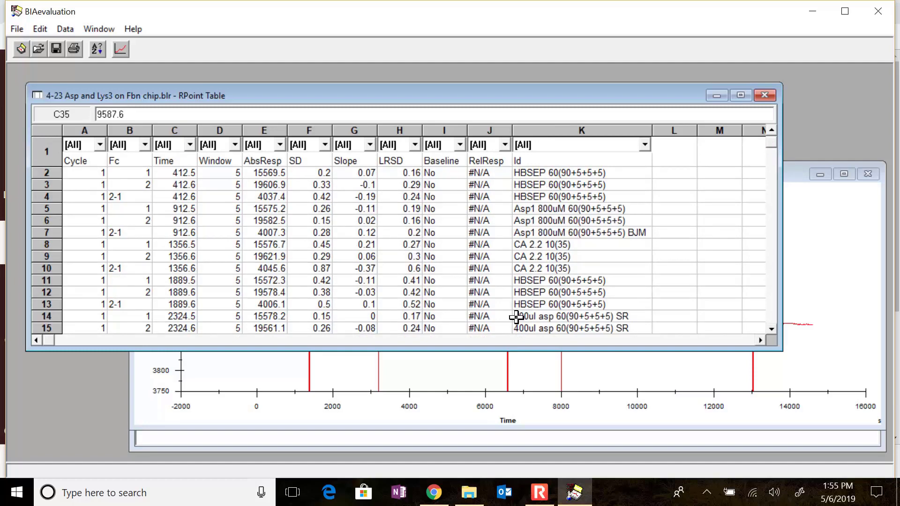
click(471, 368)
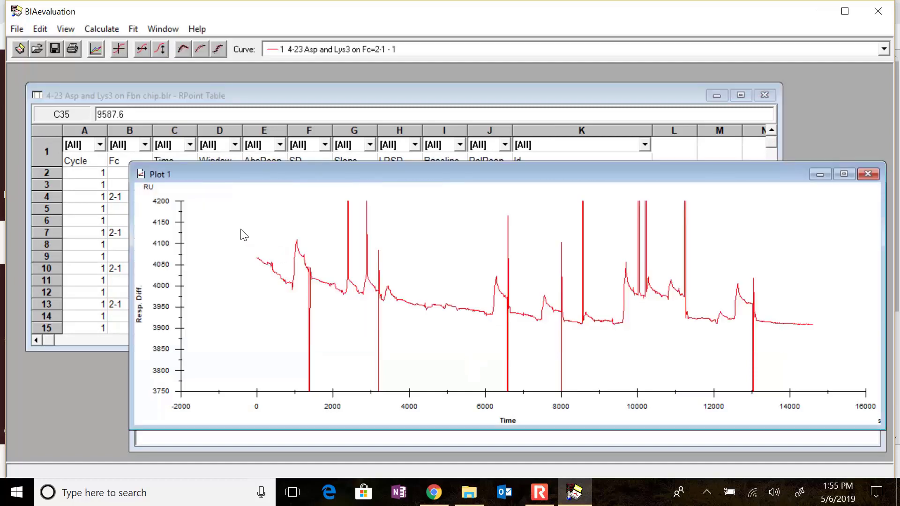
Enlarge the first 4000 s of the sensorgram and compare it with the injections listed in the RPoint Table
drag(240, 229, 406, 323)
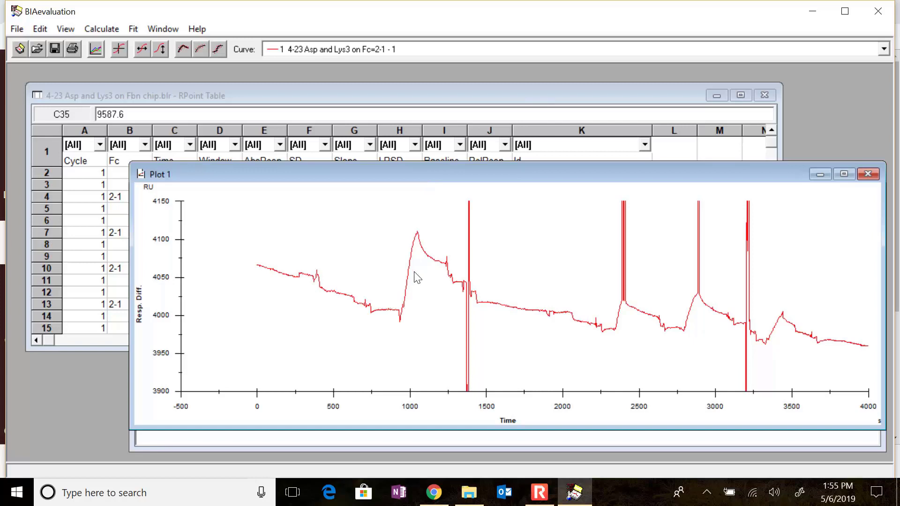
click(618, 100)
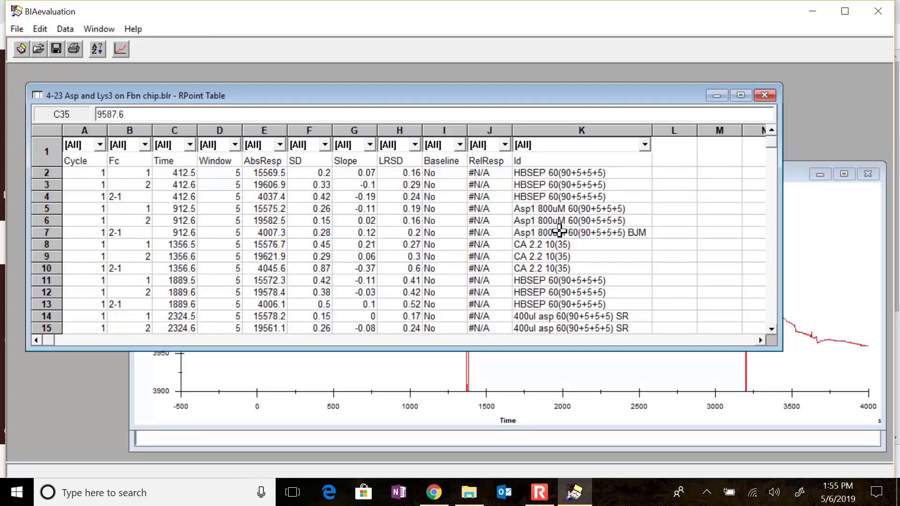
click(399, 382)
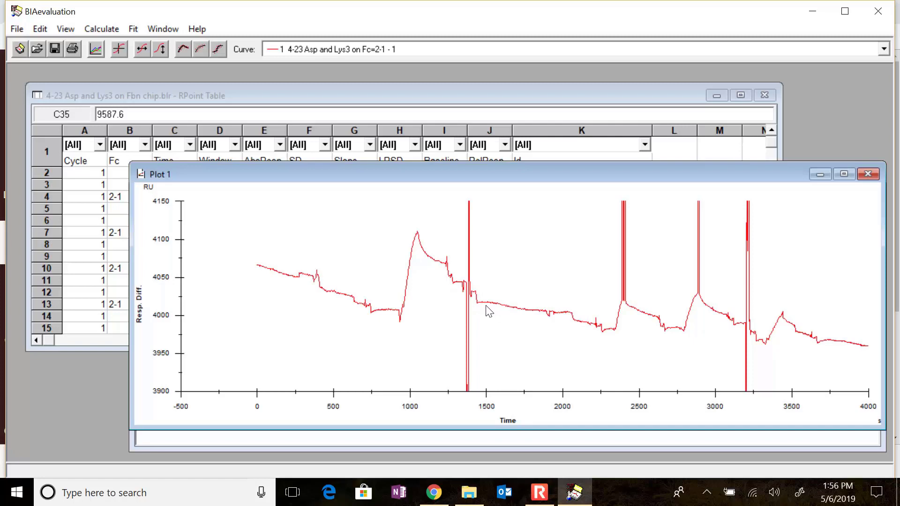
Cut the first Asp injection segment, from about 890 to 1484 s, out of the Fc=2-1 curve
click(391, 279)
drag(393, 279, 484, 283)
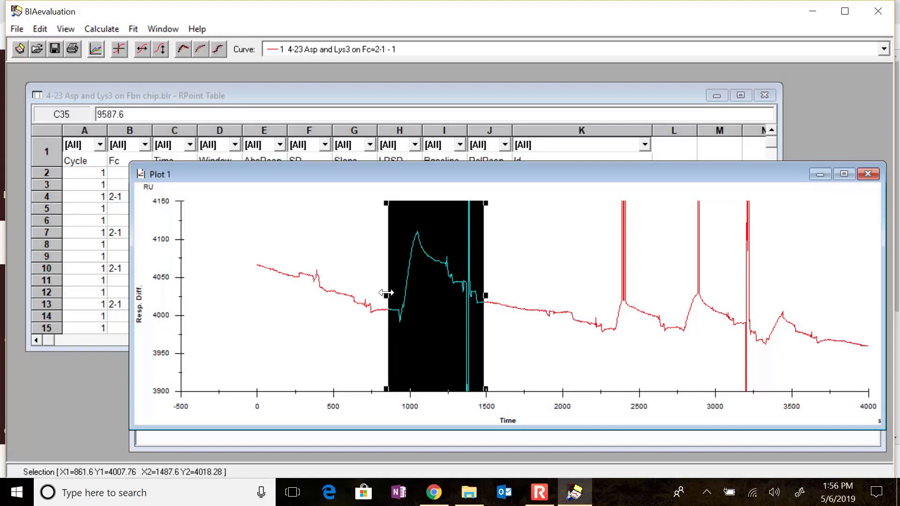
drag(387, 293, 393, 294)
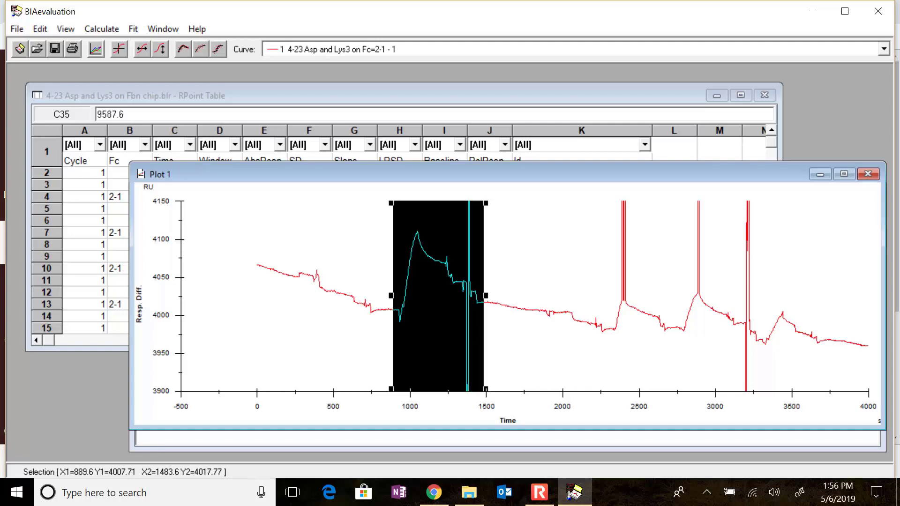
key(Delete)
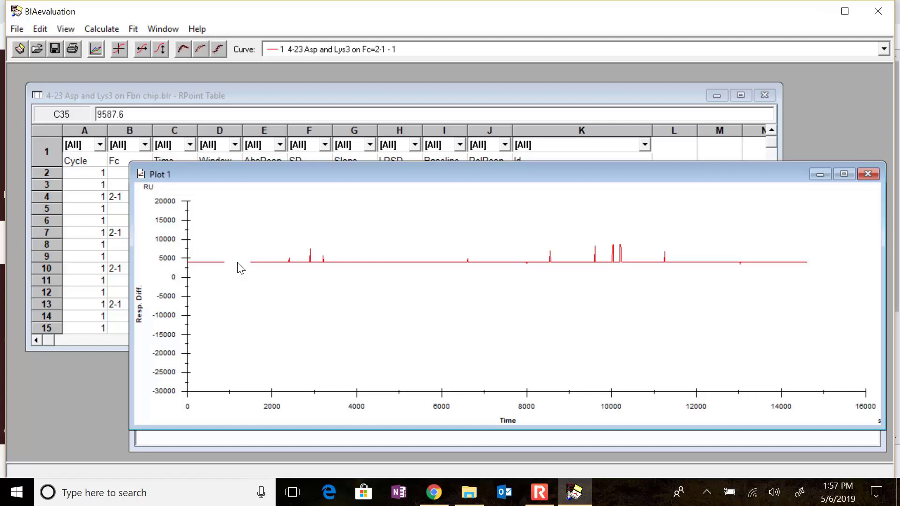
Paste the cut segment at Specified X & Y of 0 and 0, with New Colour enabled
key(ctrl+v)
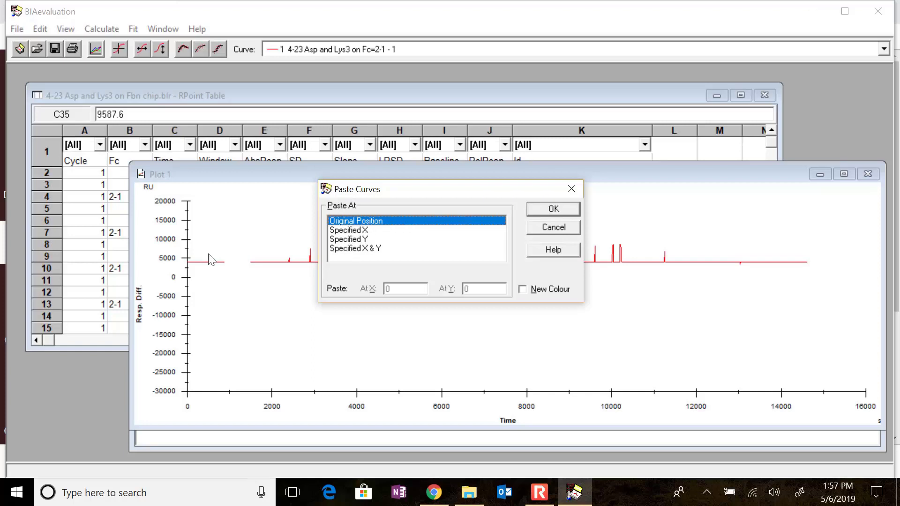
click(380, 249)
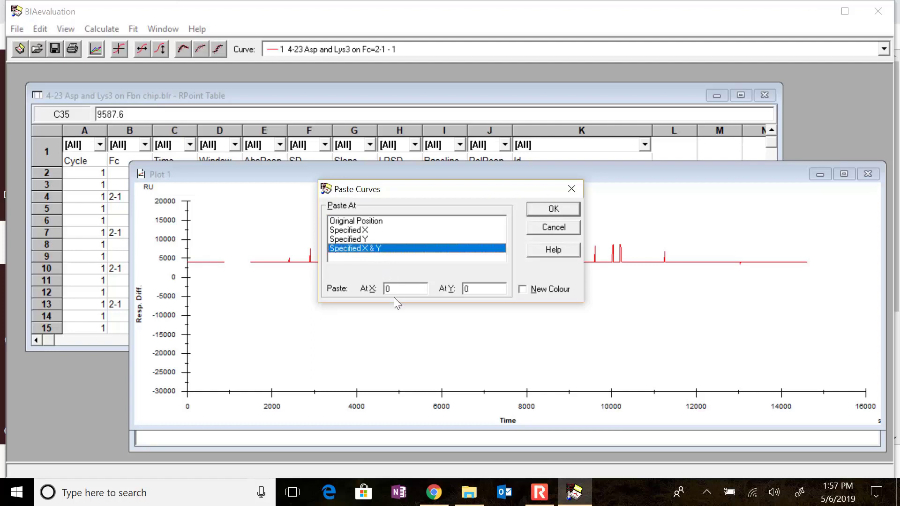
click(524, 290)
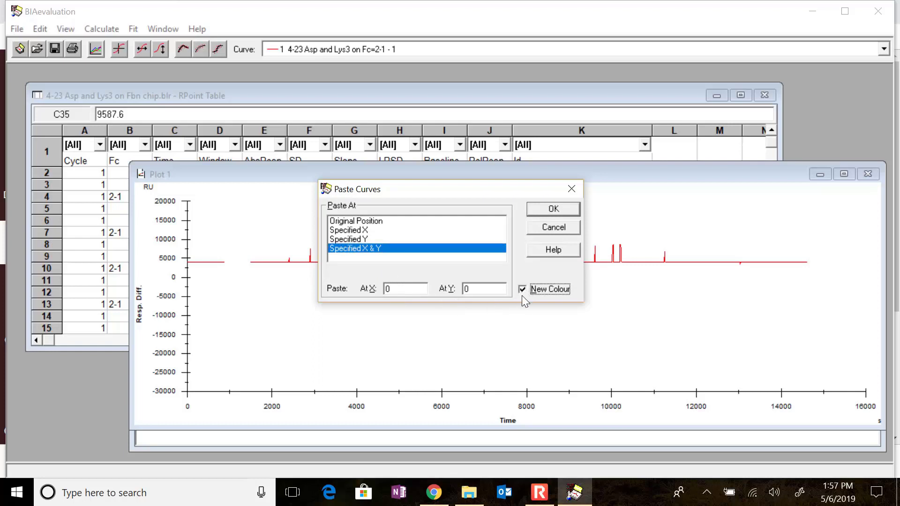
click(556, 207)
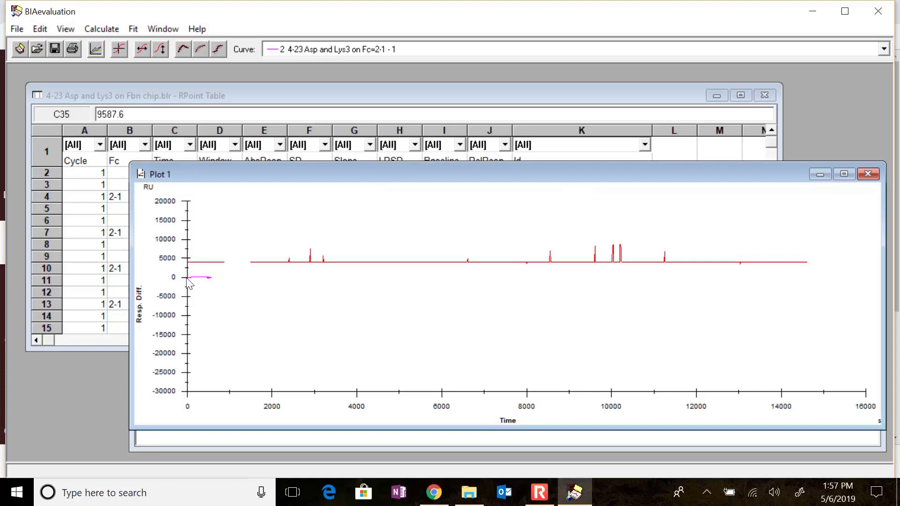
Inspect the pasted curve enlarged, mark its regeneration tail from 457 to 594 s, and return to the full plot
drag(179, 268, 237, 285)
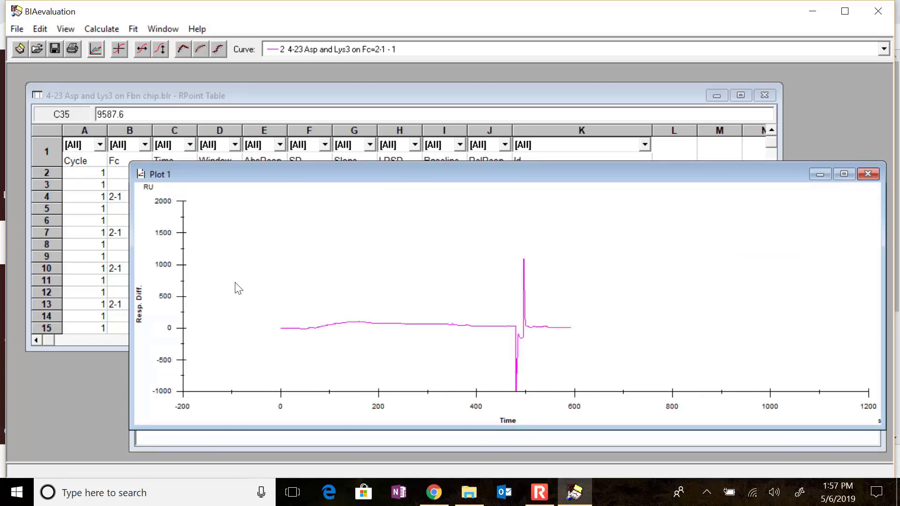
drag(256, 318, 620, 346)
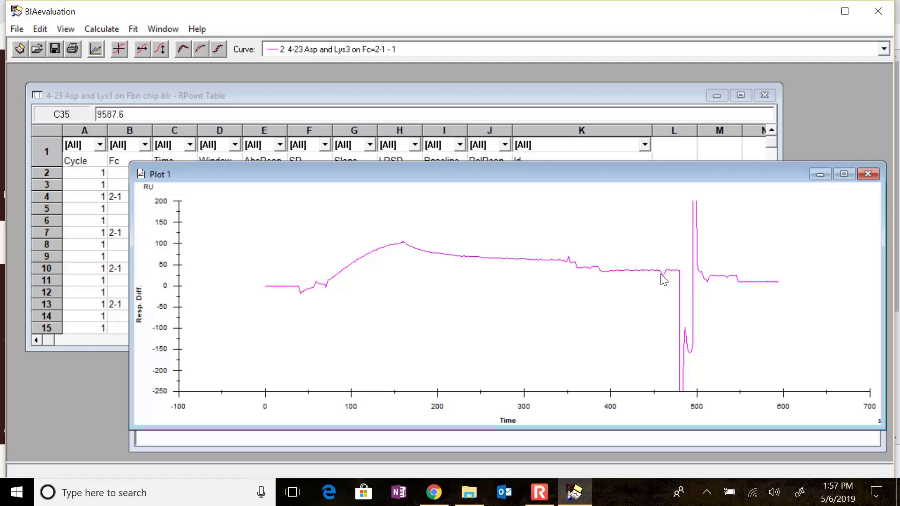
drag(660, 274, 778, 273)
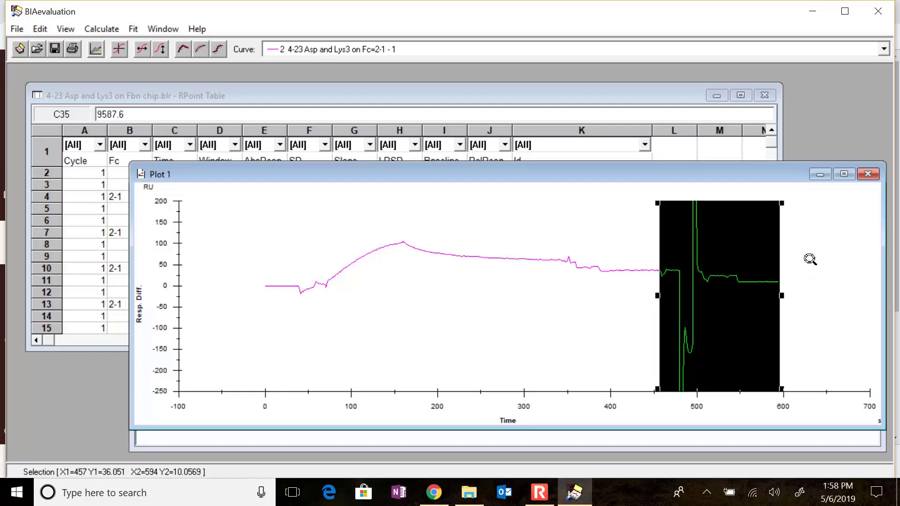
double_click(631, 216)
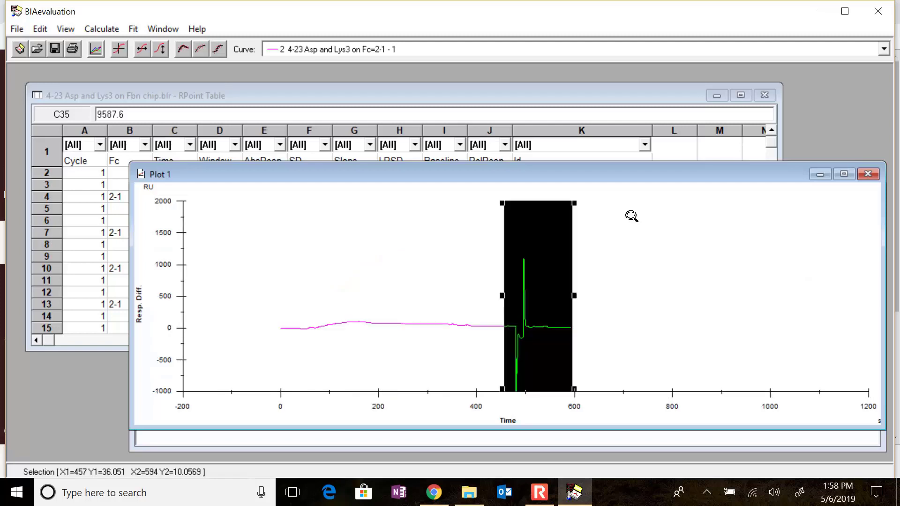
double_click(632, 216)
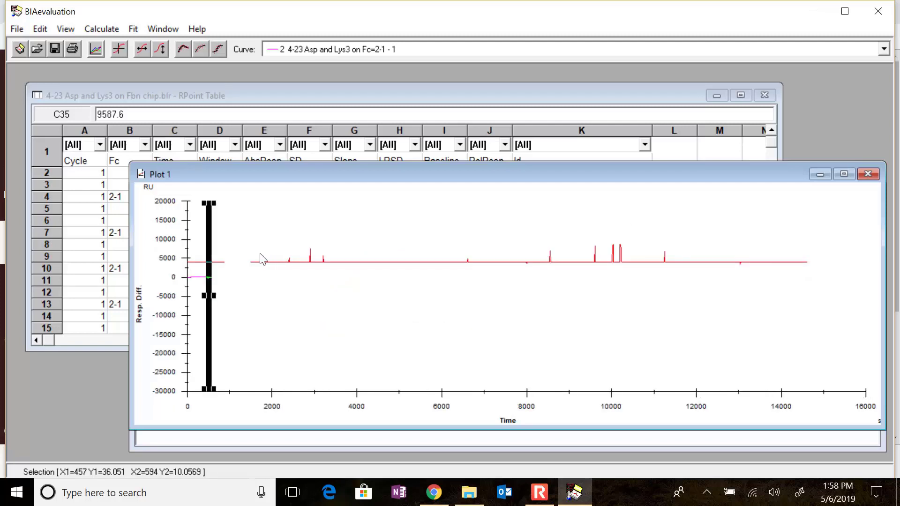
click(247, 258)
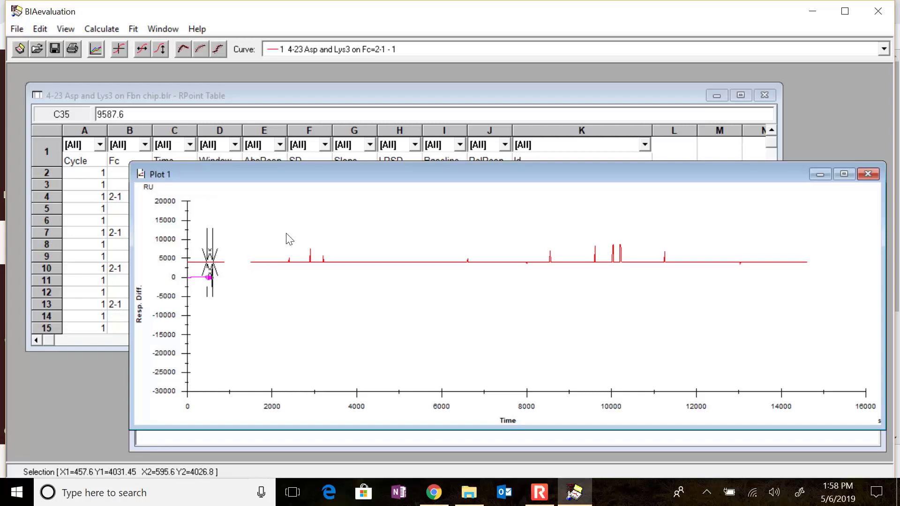
Rename the pasted magenta curve as 800nM Asp
click(199, 279)
double_click(199, 280)
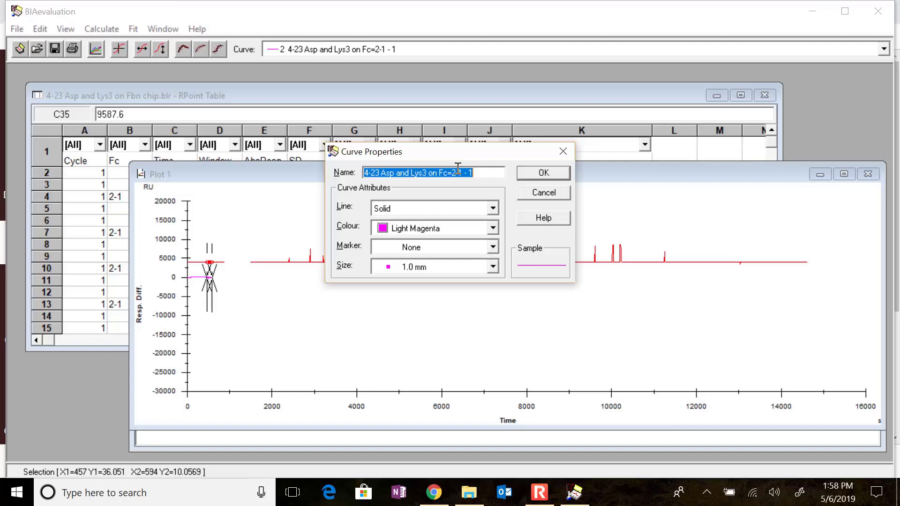
text(800)
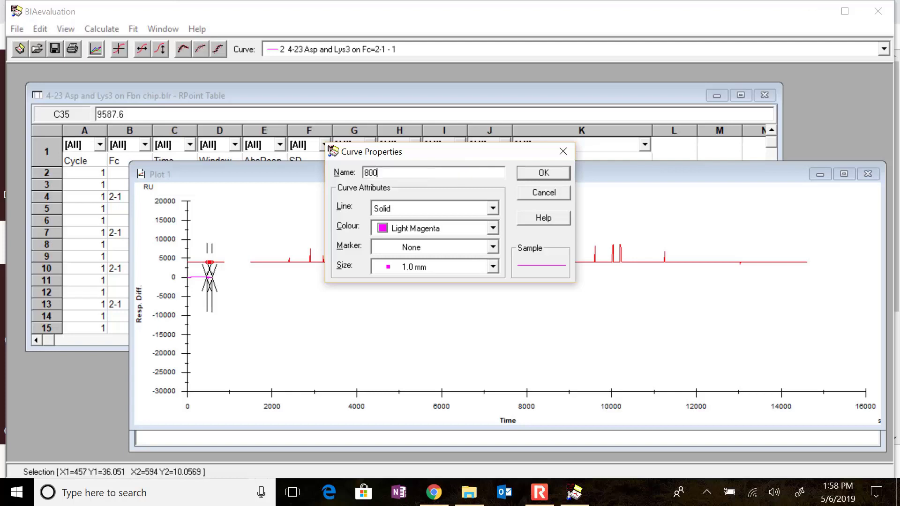
text(nM Asp)
click(530, 174)
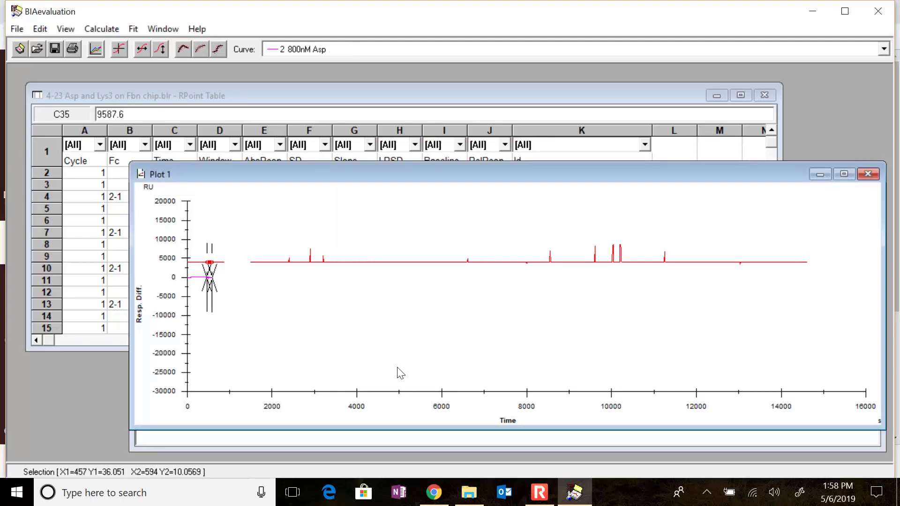
Check the RPoint table for the injection following the 800 Asp run, and plot the remaining Fc=2-1 curve alone in a new window
click(362, 437)
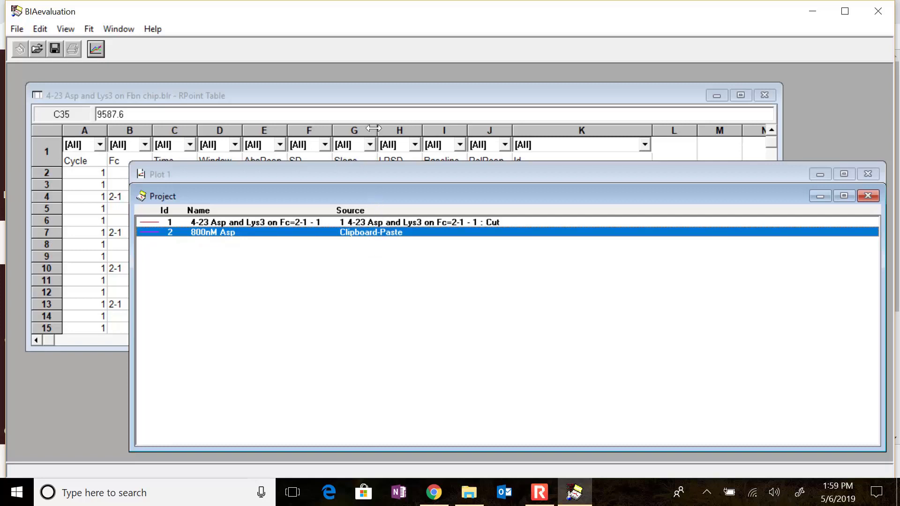
click(382, 101)
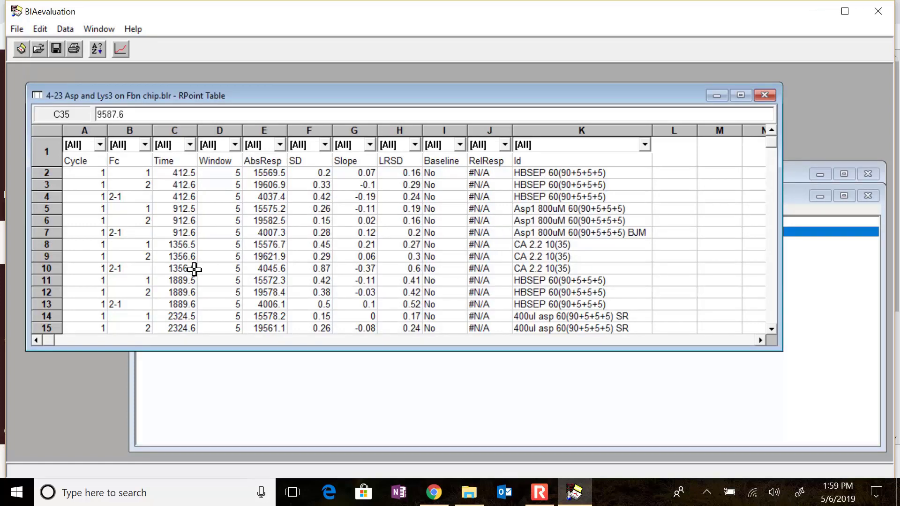
click(265, 368)
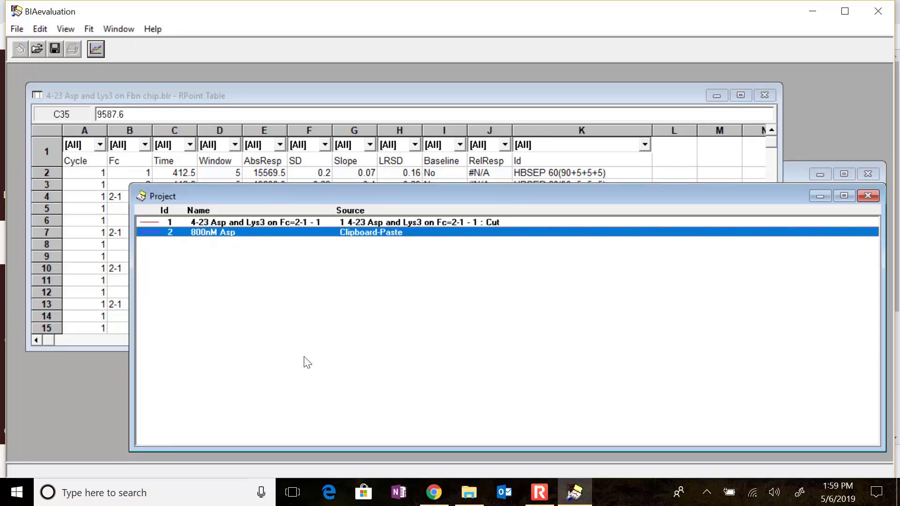
double_click(300, 224)
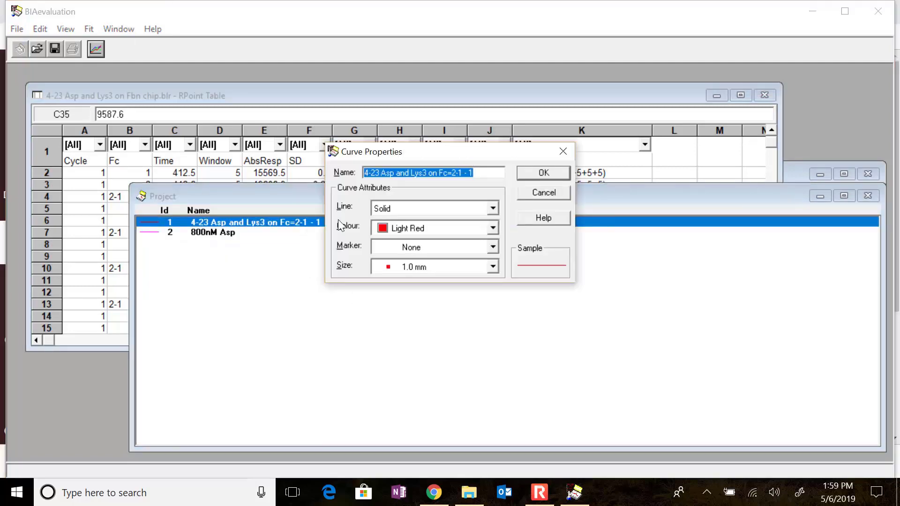
click(529, 177)
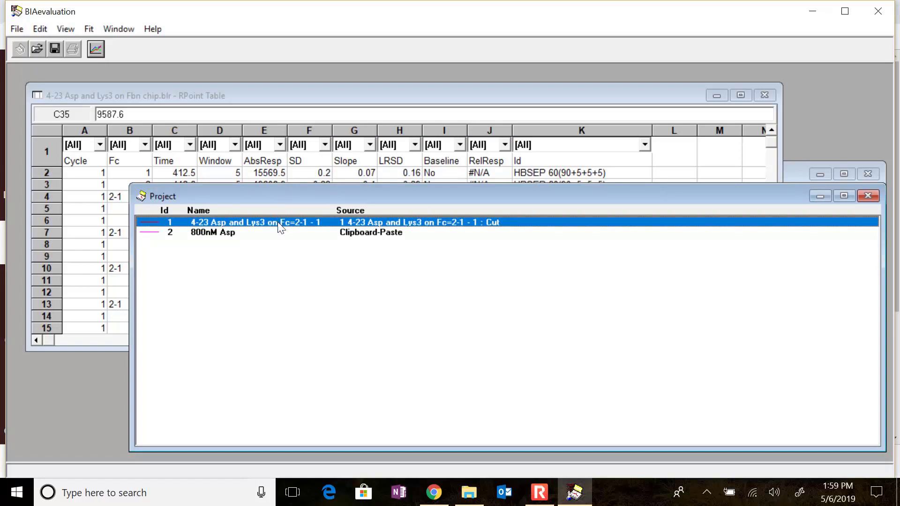
click(95, 48)
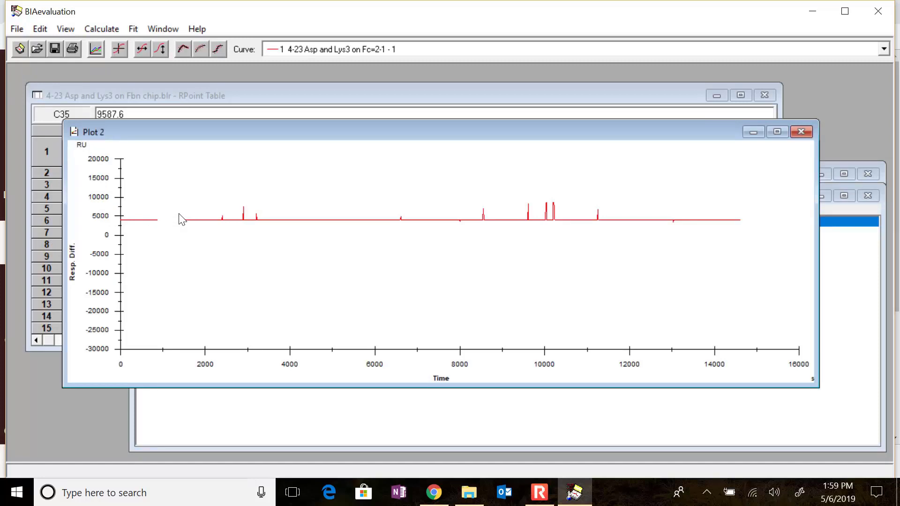
Cut the blank HBSEP injection segment, from about 1878 to 2290 s, out of the Fc=2-1 curve and accept the change in other plots
drag(178, 214, 525, 277)
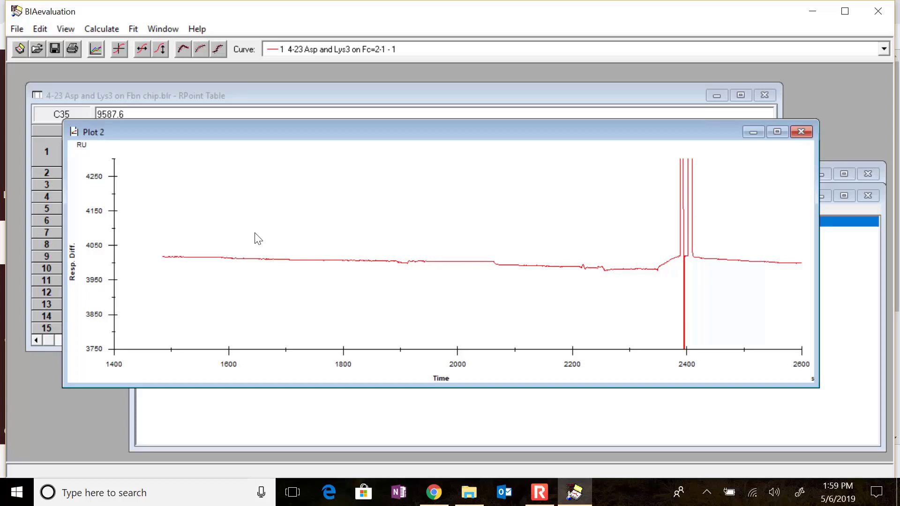
drag(157, 237, 717, 290)
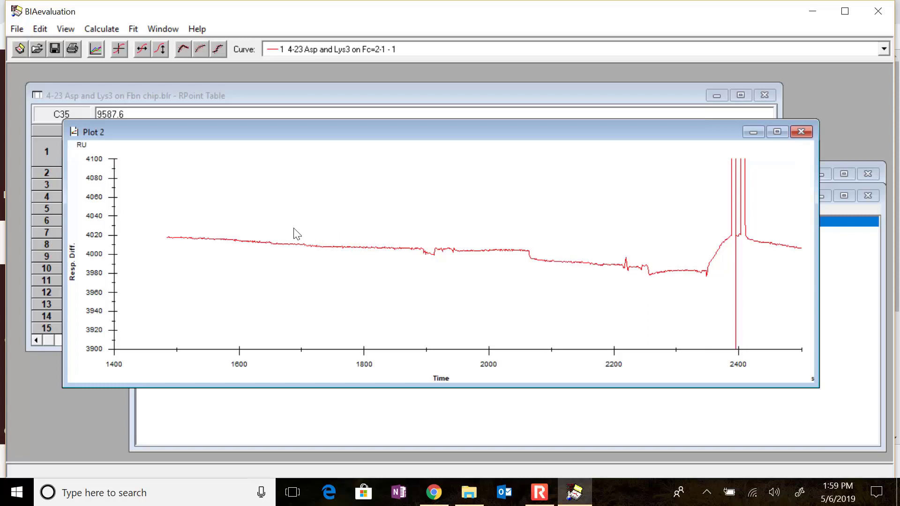
drag(294, 235, 583, 274)
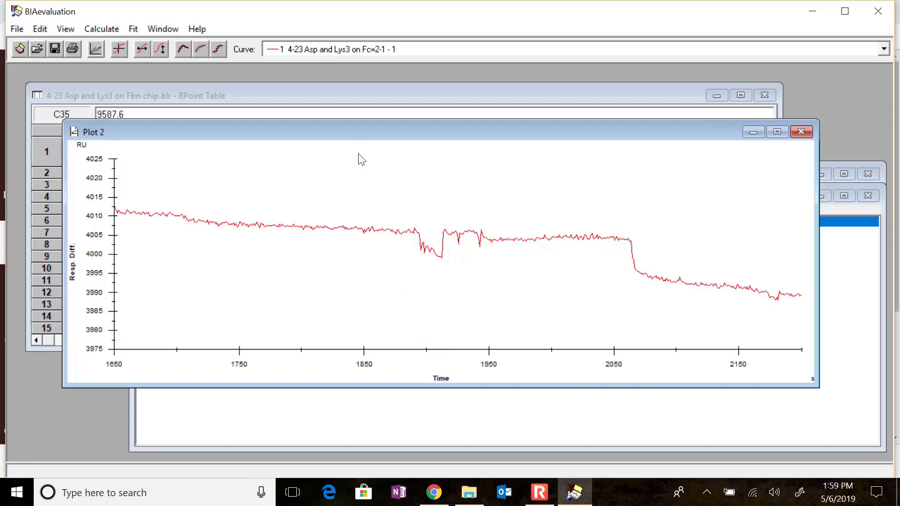
drag(304, 203, 587, 274)
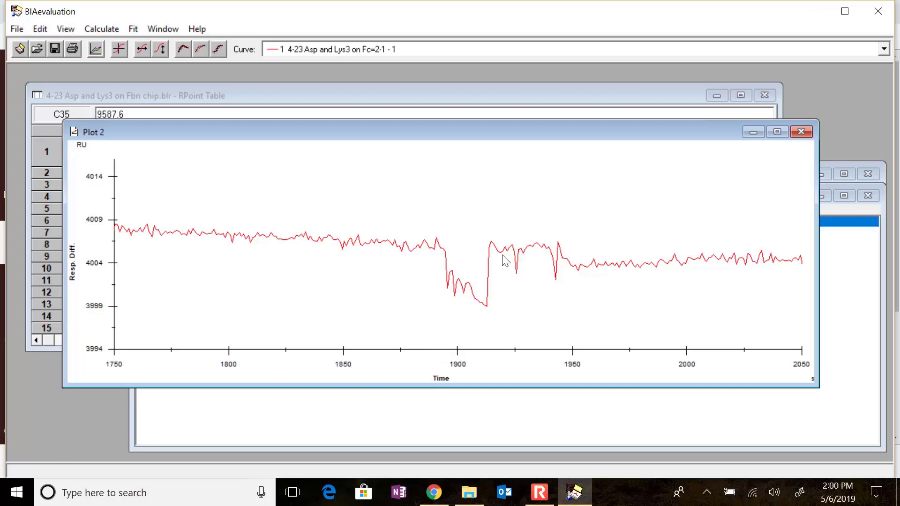
double_click(481, 216)
double_click(481, 216)
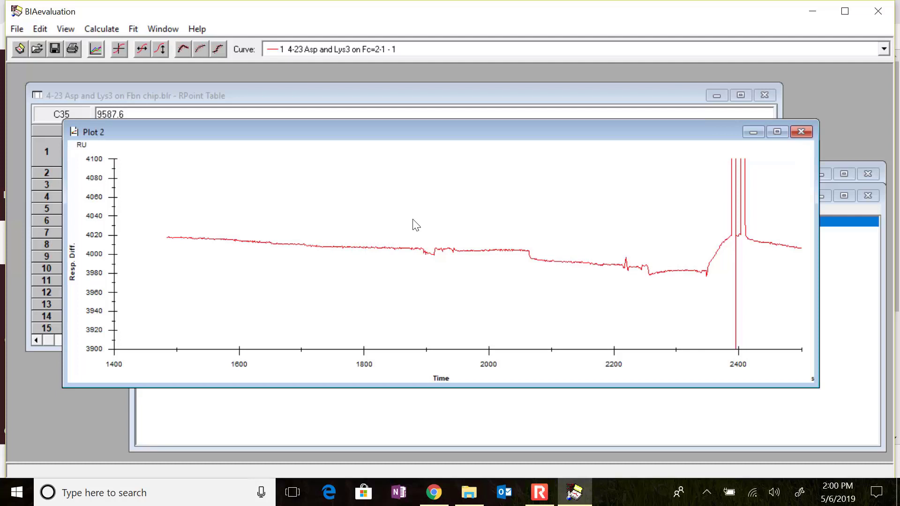
drag(412, 217, 671, 234)
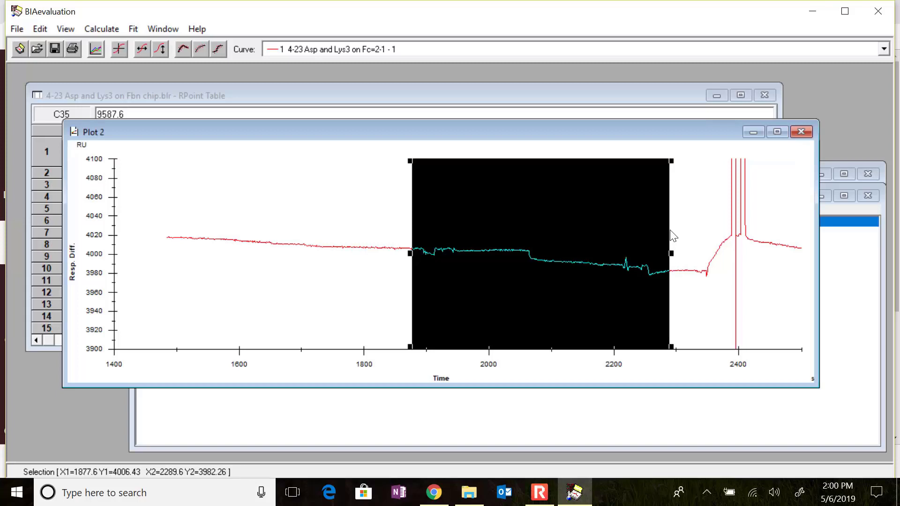
click(670, 230)
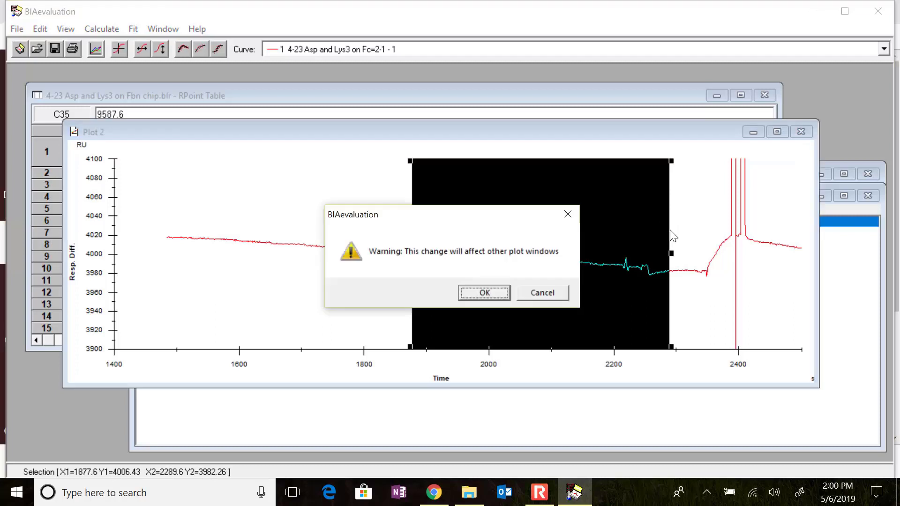
key(Return)
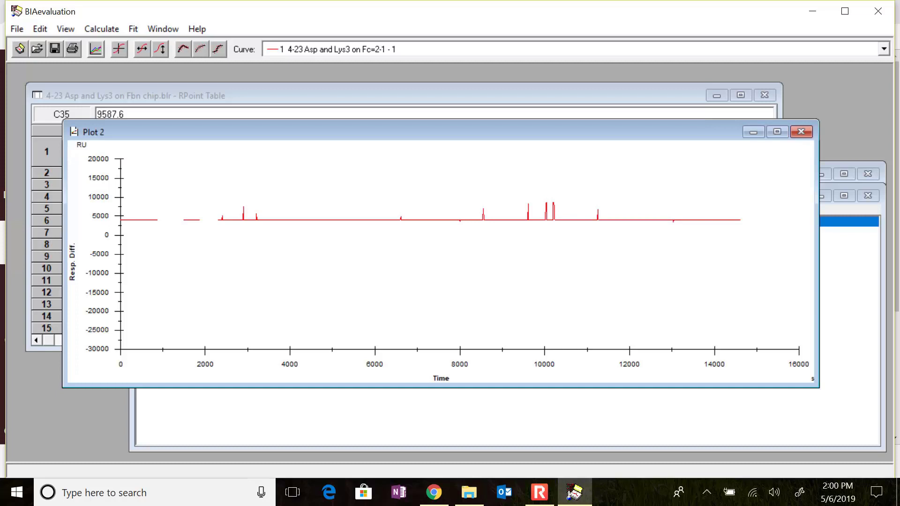
Paste the cut blank segment at Specified X & Y of 0 and 0 with New Colour enabled, and close both plot windows
key(ctrl+v)
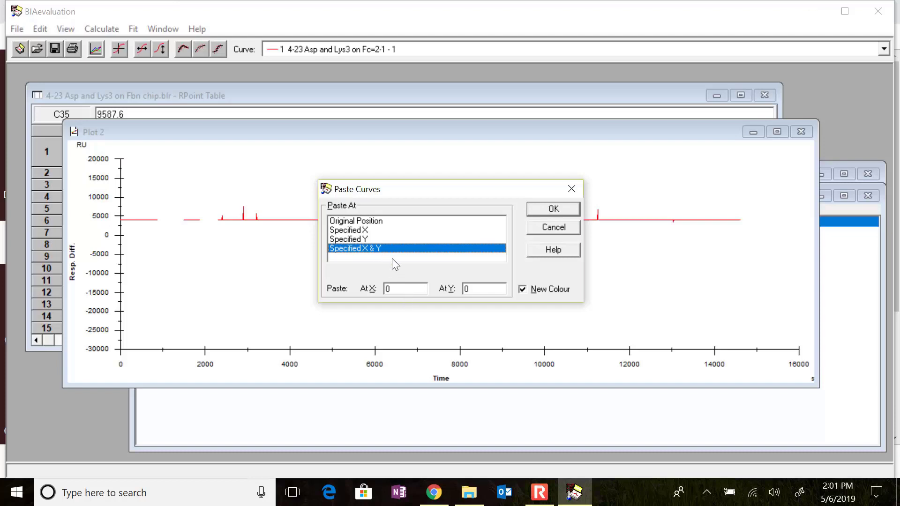
click(549, 209)
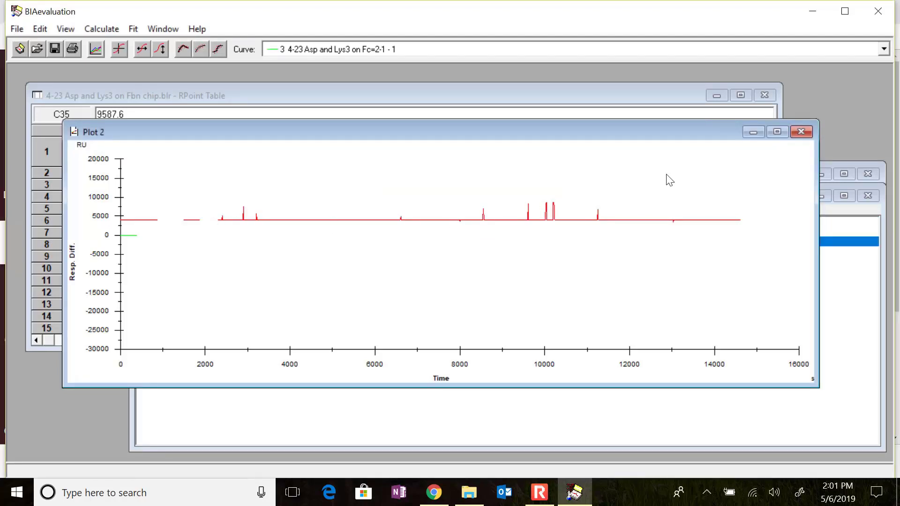
click(801, 132)
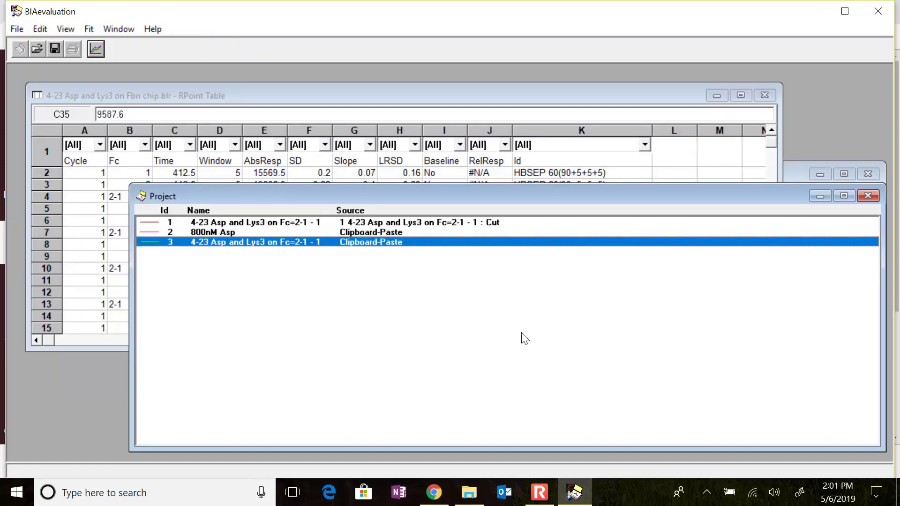
click(788, 171)
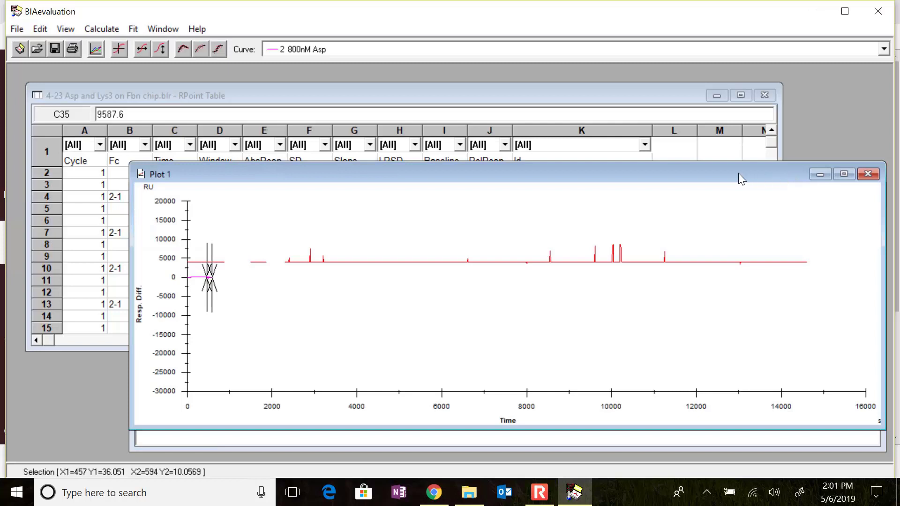
click(868, 174)
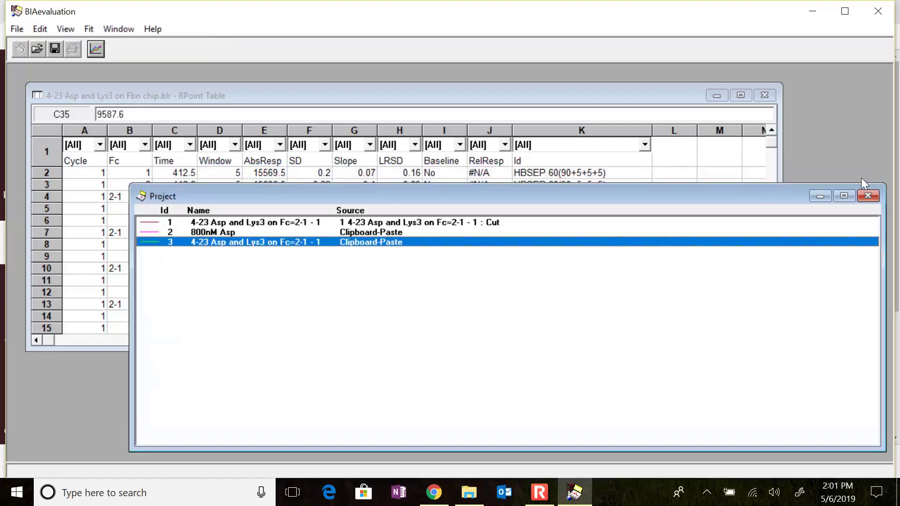
Rename the pasted green curve as blank1800s
double_click(252, 242)
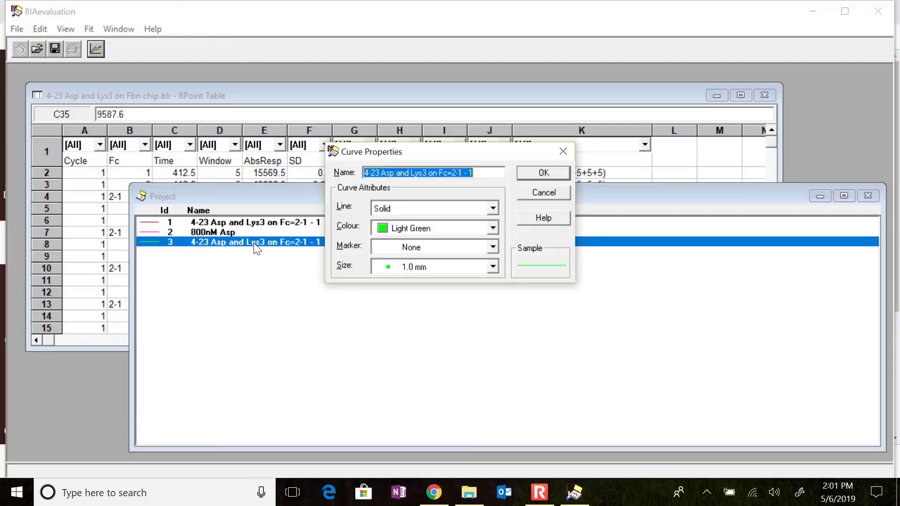
text(blank)
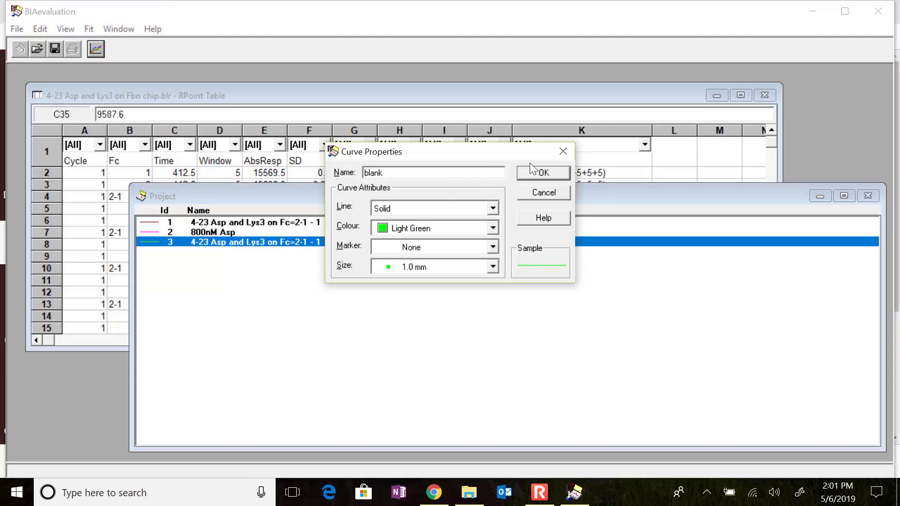
text(1800s)
click(544, 174)
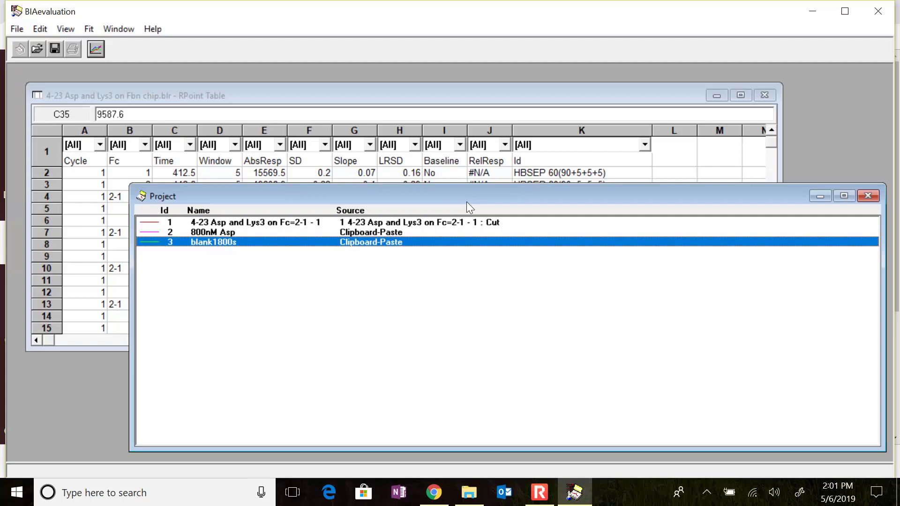
Plot the remaining 4-23 Asp and Lys3 Fc=2-1 curve alone in a new plot window
click(373, 222)
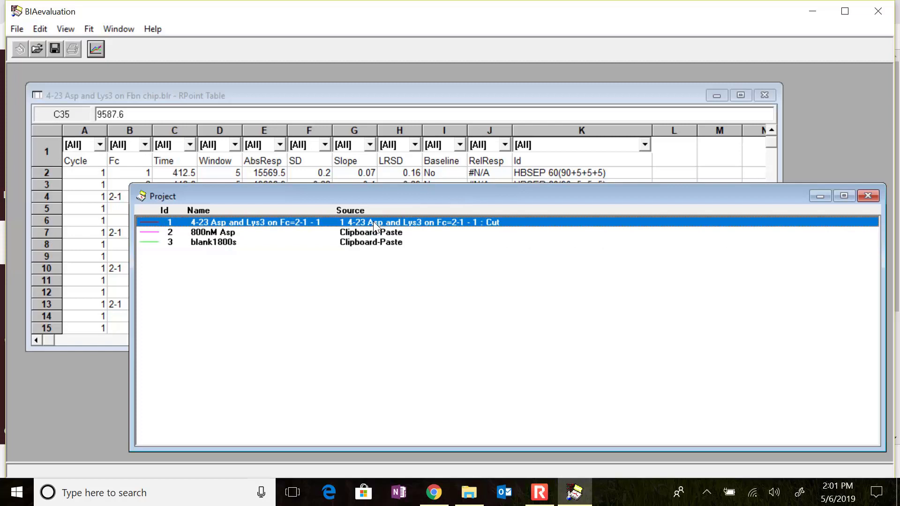
double_click(373, 221)
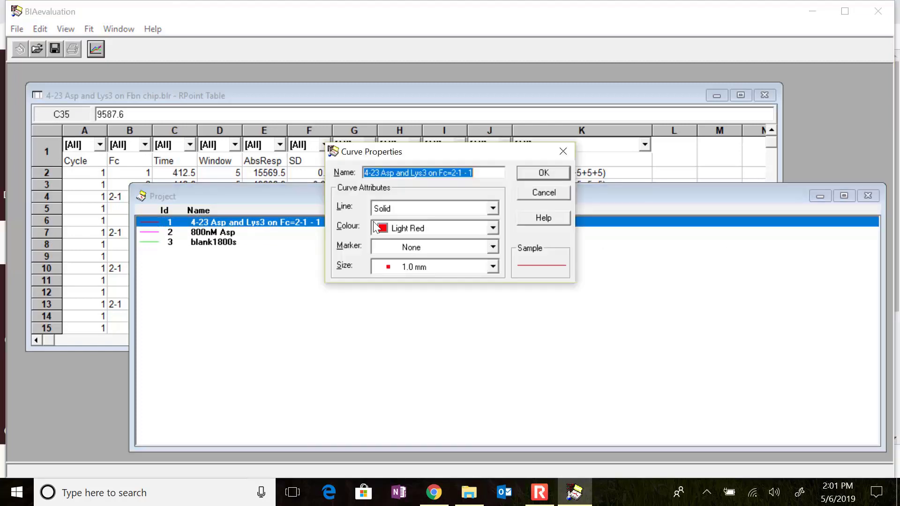
click(561, 170)
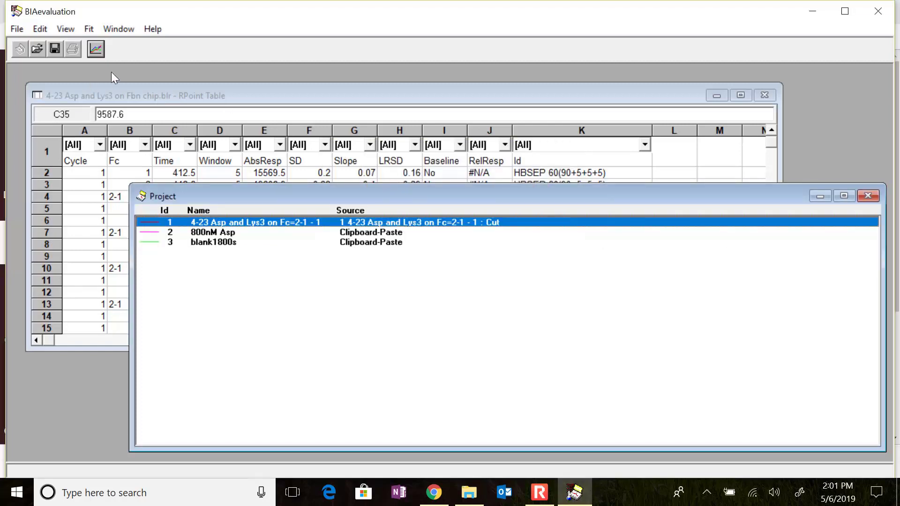
click(96, 51)
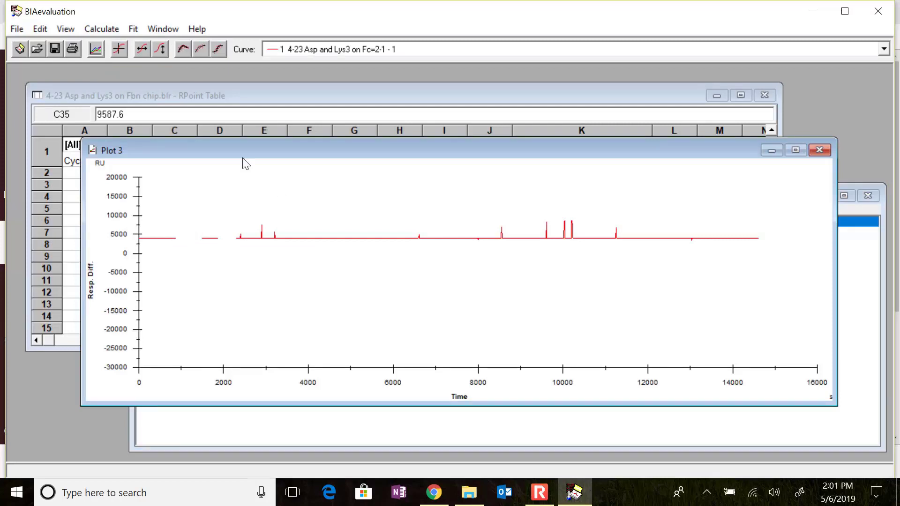
Look up the time of the 400ul asp injection in row 14 of the RPoint table
click(301, 91)
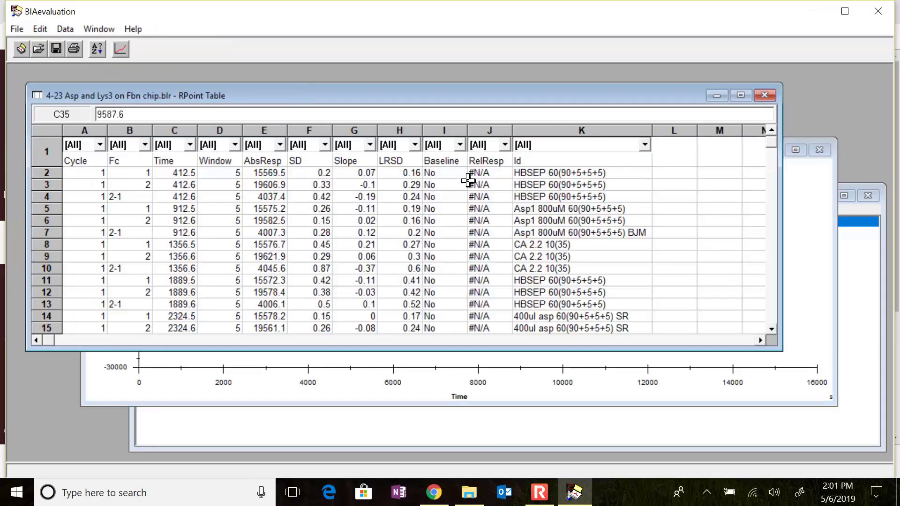
click(570, 315)
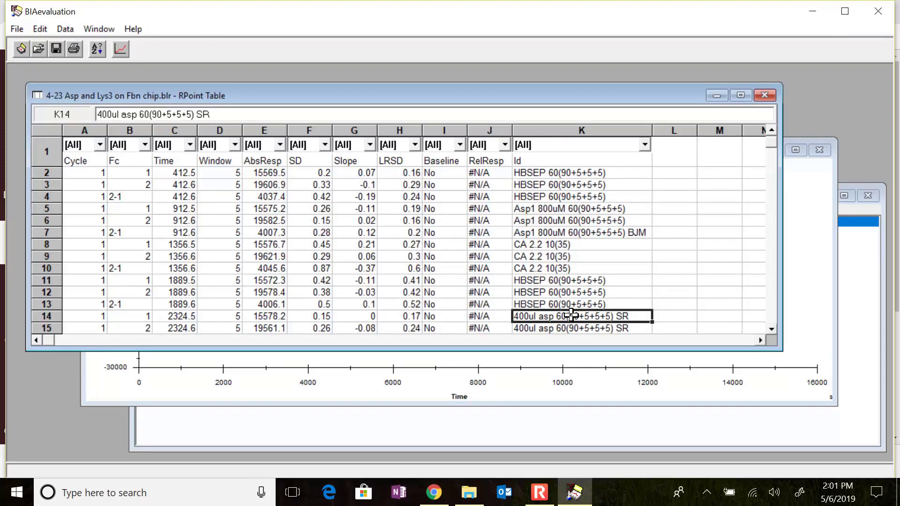
key(Left)
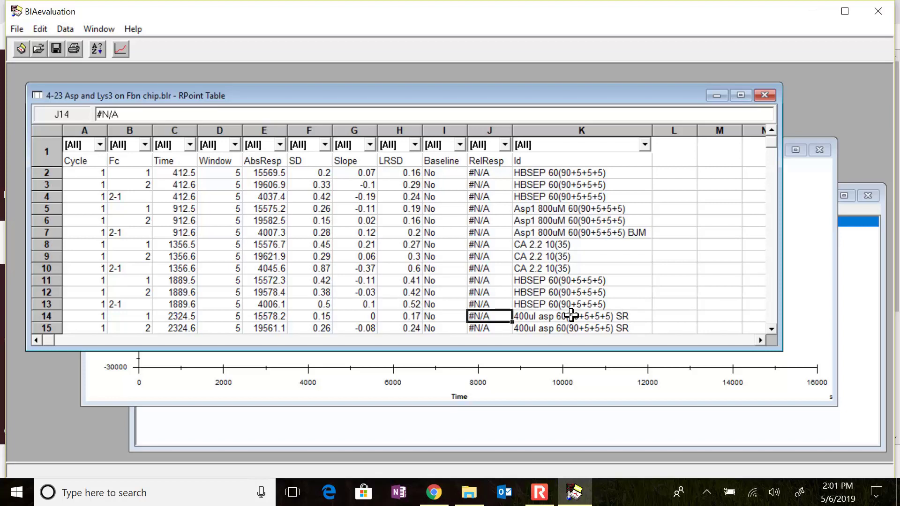
key(Right)
key(Left)
key(Left)
key(Left)
key(Left)
key(Left)
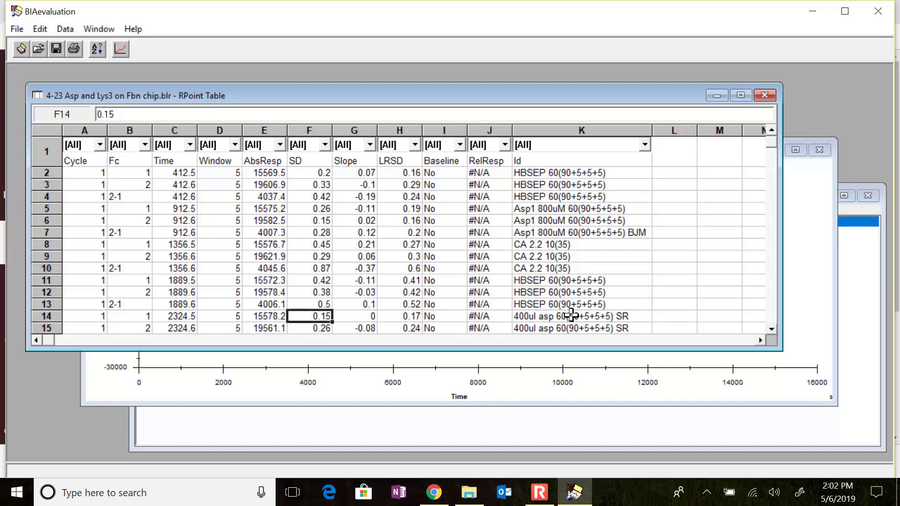
key(Left)
key(Right)
key(Left)
key(Left)
key(Left)
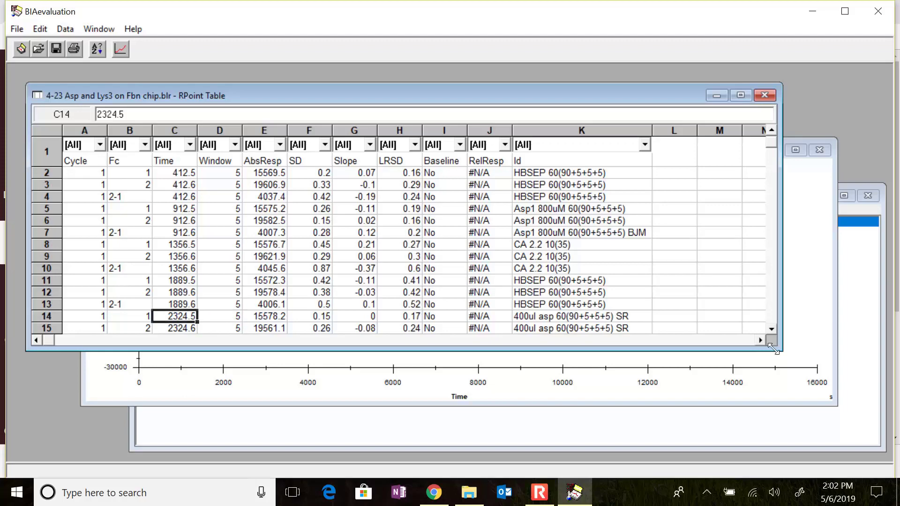
Cut the 400ul asp injection segment from about 2321.6 to 2693.6 s out of the 4-23 Asp and Lys3 curve
click(707, 380)
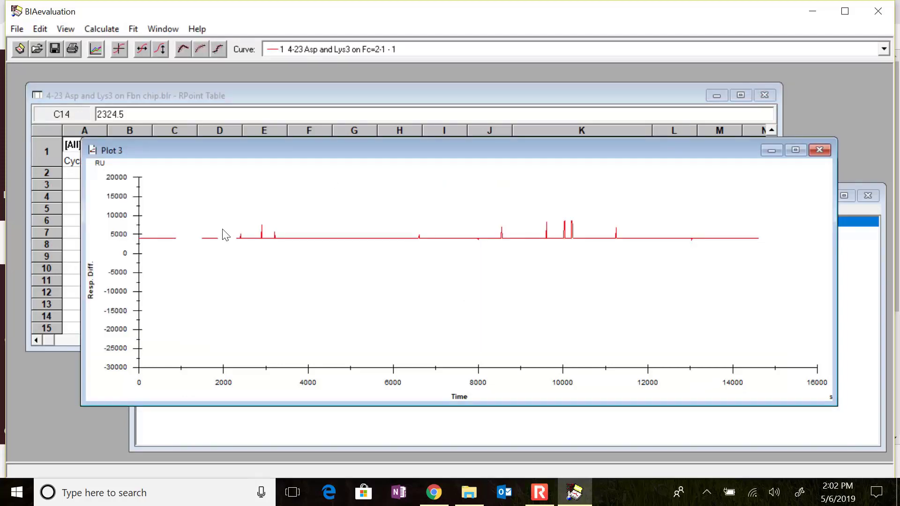
drag(224, 233, 392, 245)
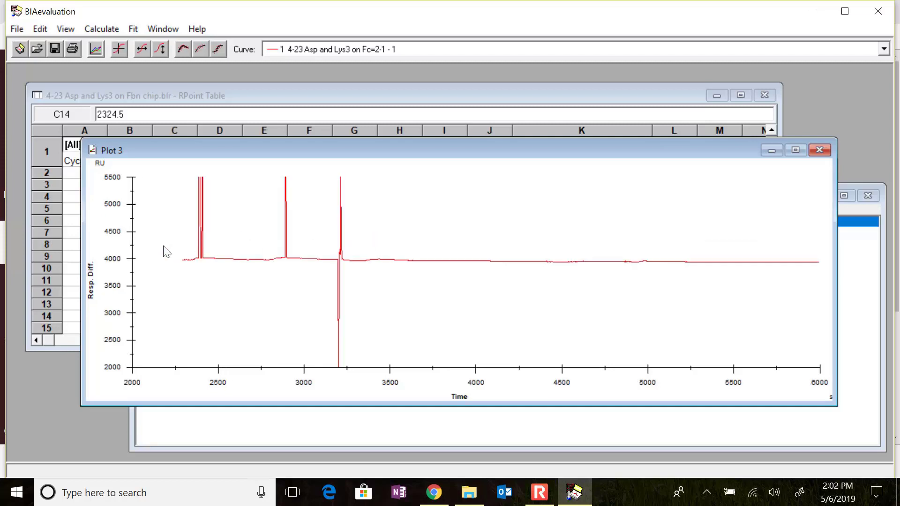
drag(156, 237, 460, 284)
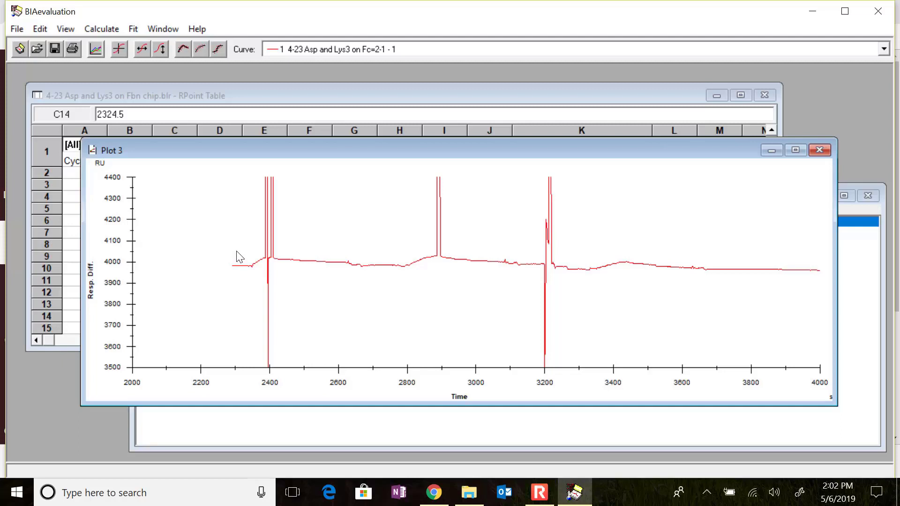
drag(230, 247, 397, 304)
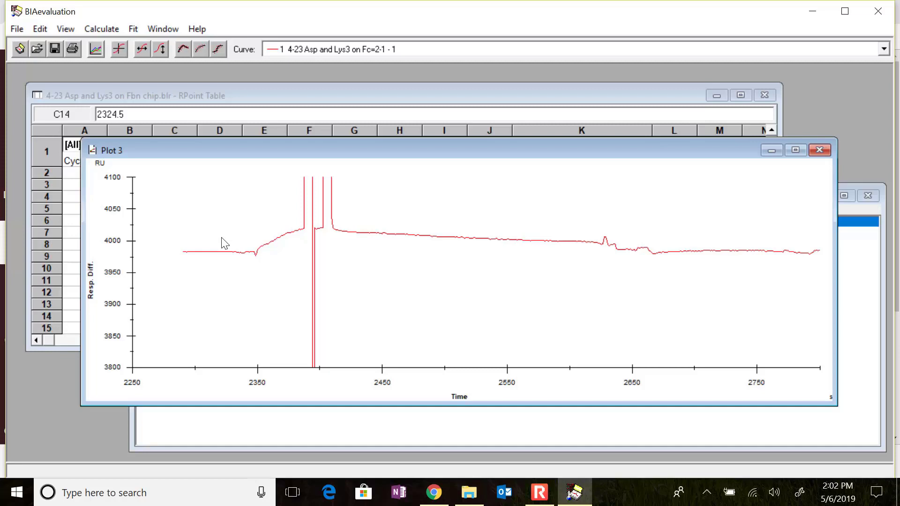
drag(223, 242, 687, 176)
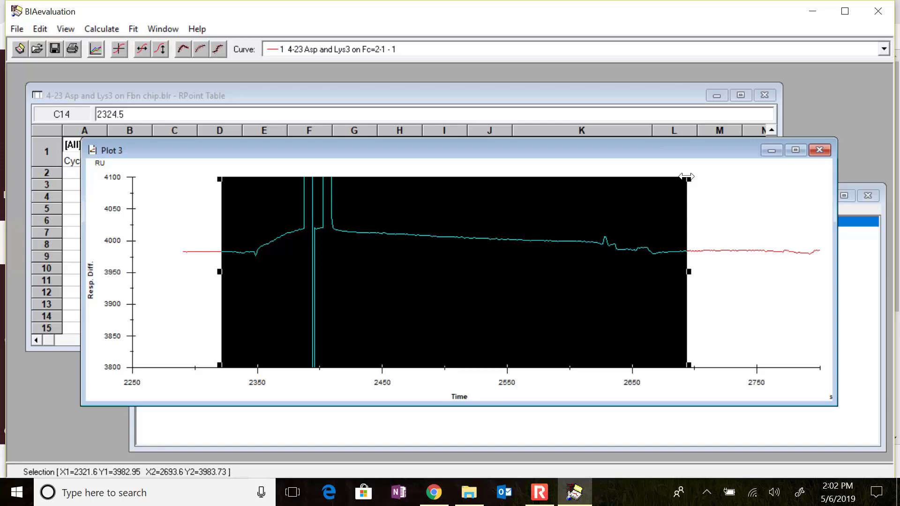
key(Delete)
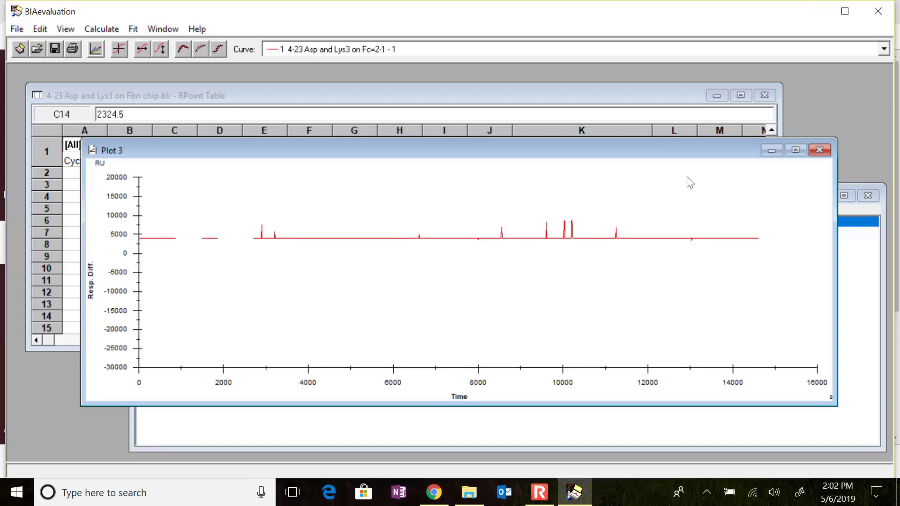
Paste the cut segment at Specified X & Y of 0 and 0 with New Colour, name it 400nM ASP, and close the plot
key(ctrl+v)
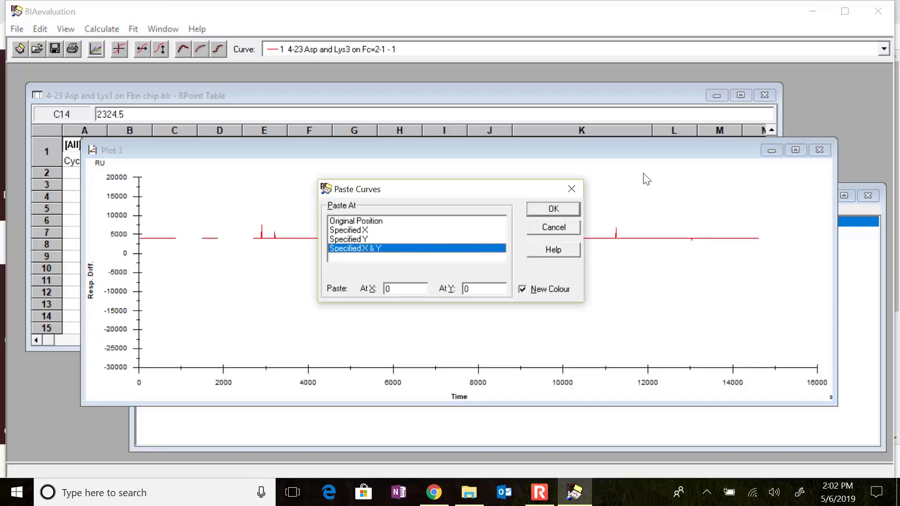
click(553, 208)
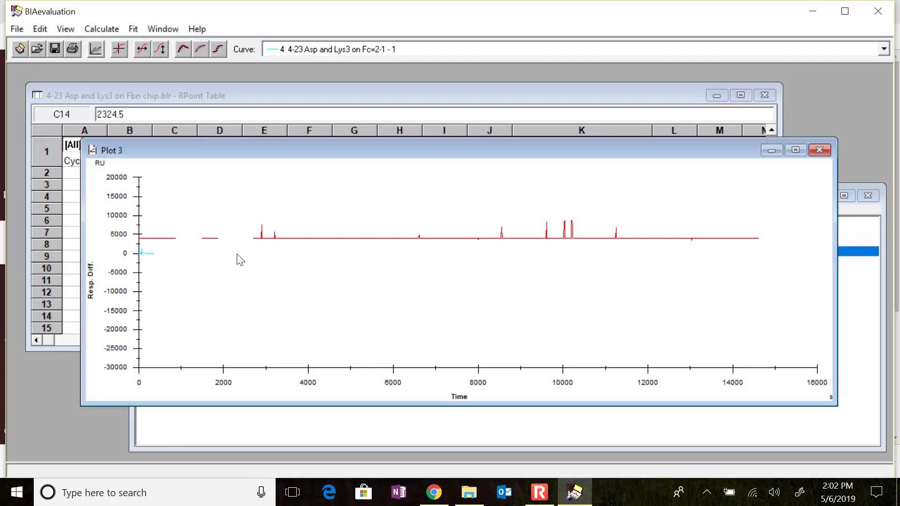
double_click(150, 253)
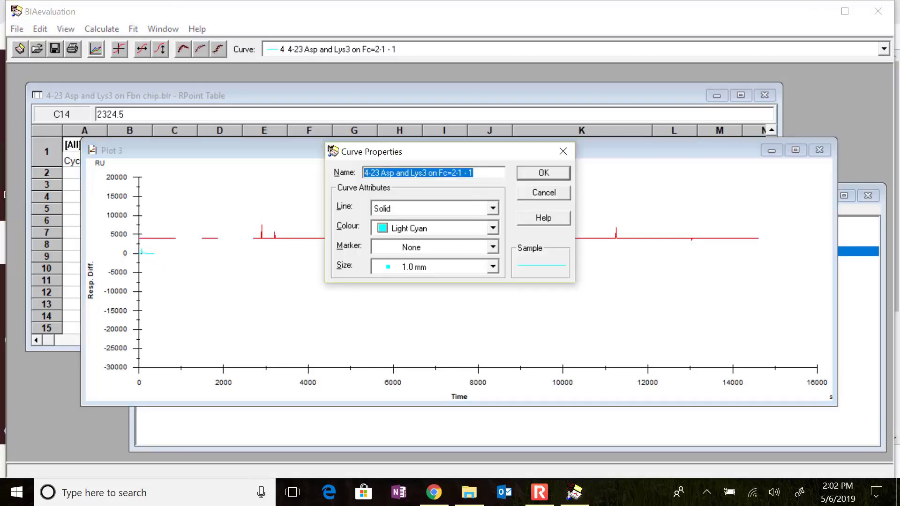
text(400nM ASP)
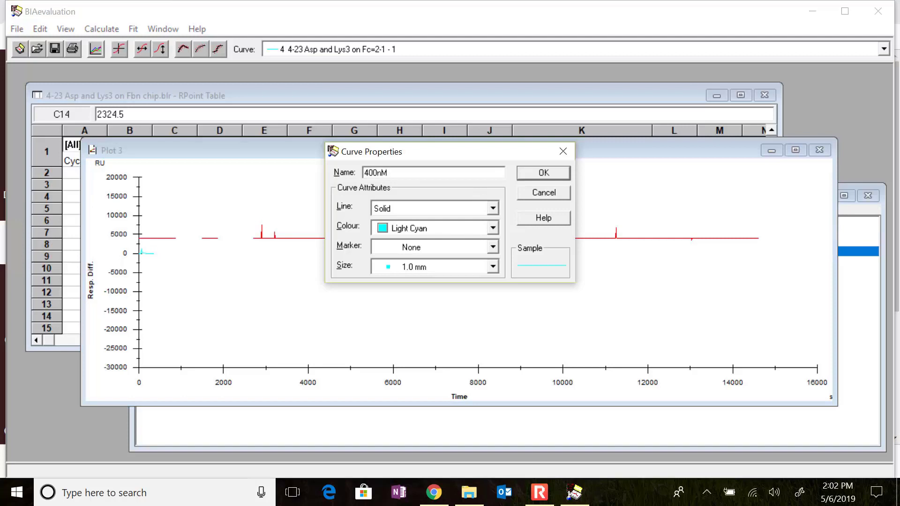
click(559, 177)
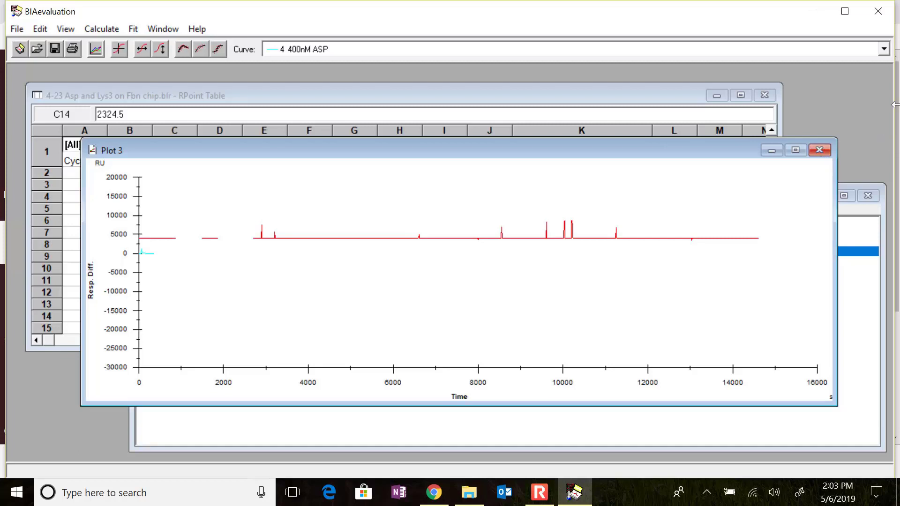
click(828, 152)
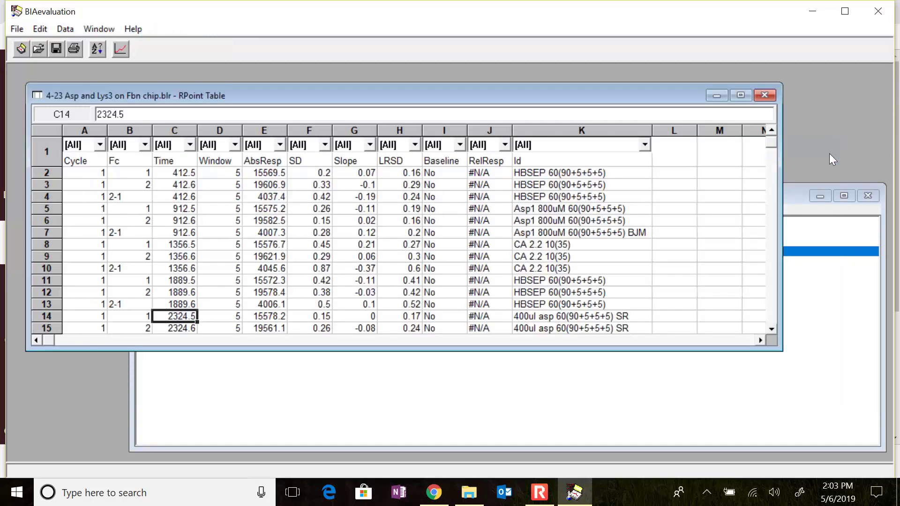
Plot the 400nM ASP curve alone and cut out its spikes between 67 and 90 s
click(791, 202)
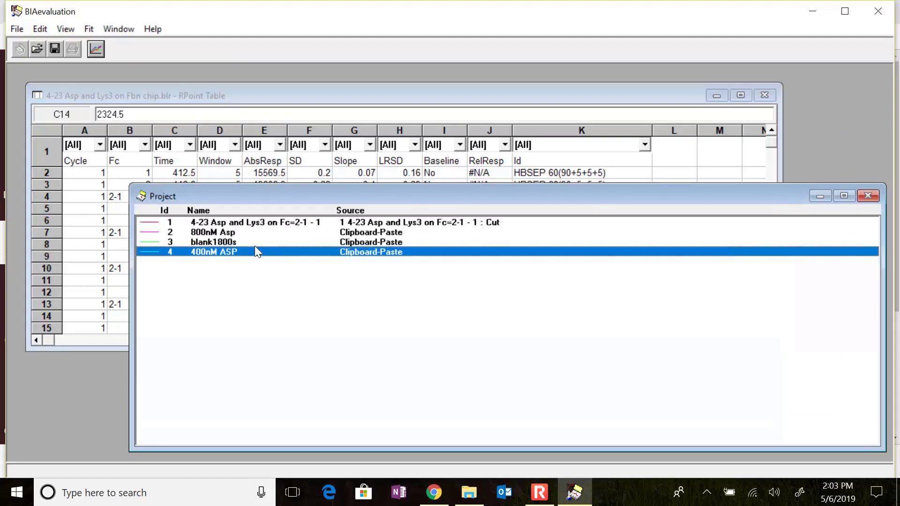
click(99, 50)
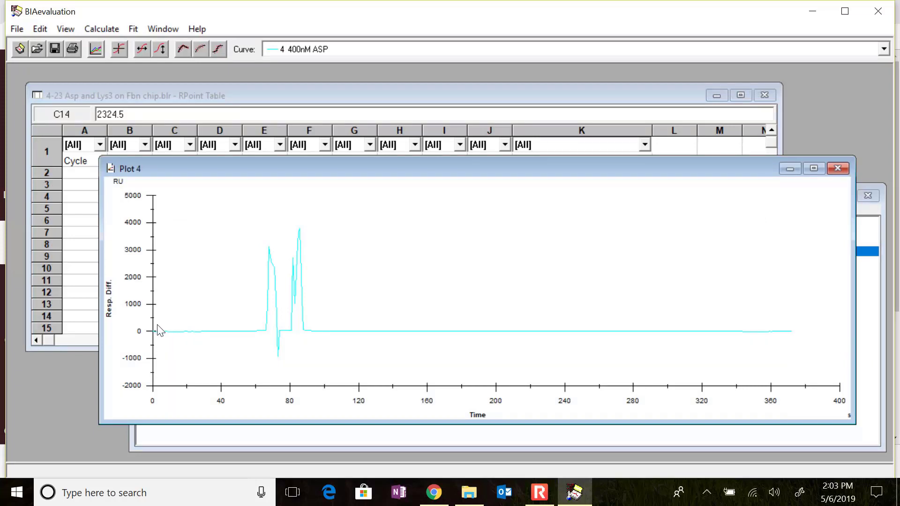
drag(149, 328, 802, 339)
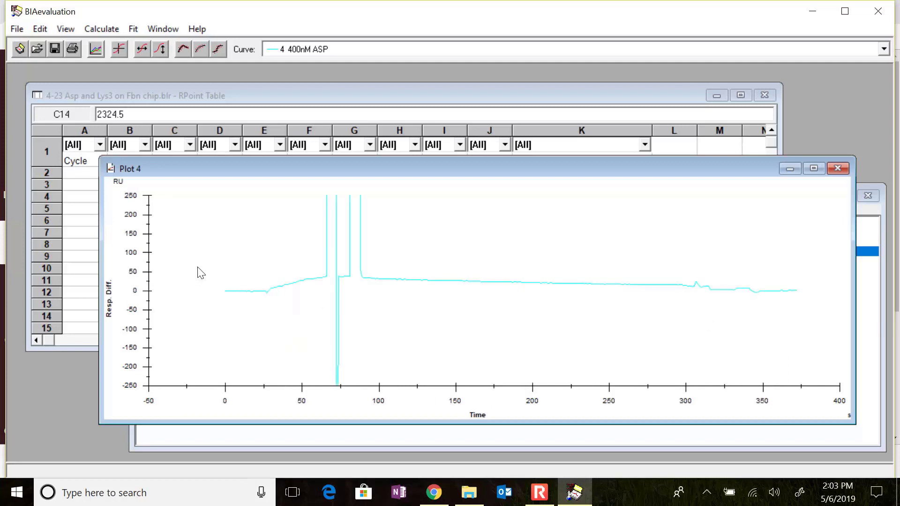
drag(210, 280, 817, 309)
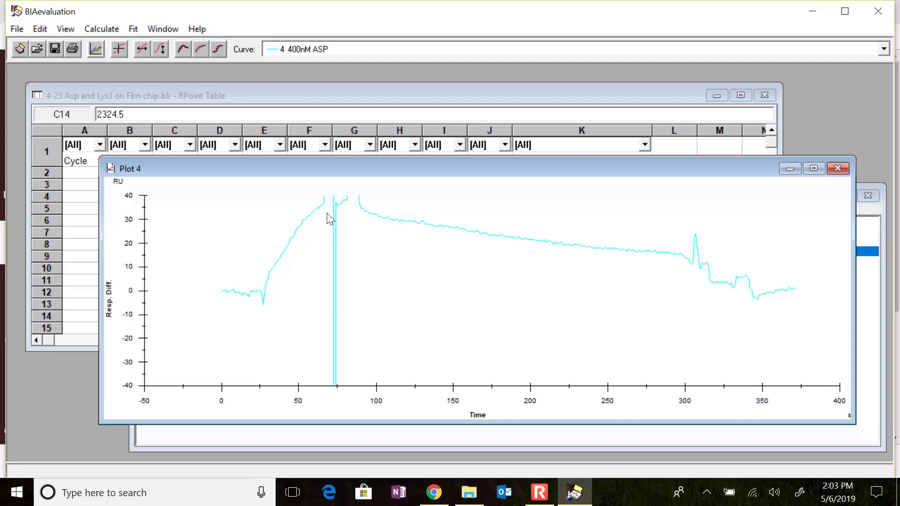
drag(323, 211, 353, 215)
drag(357, 216, 363, 225)
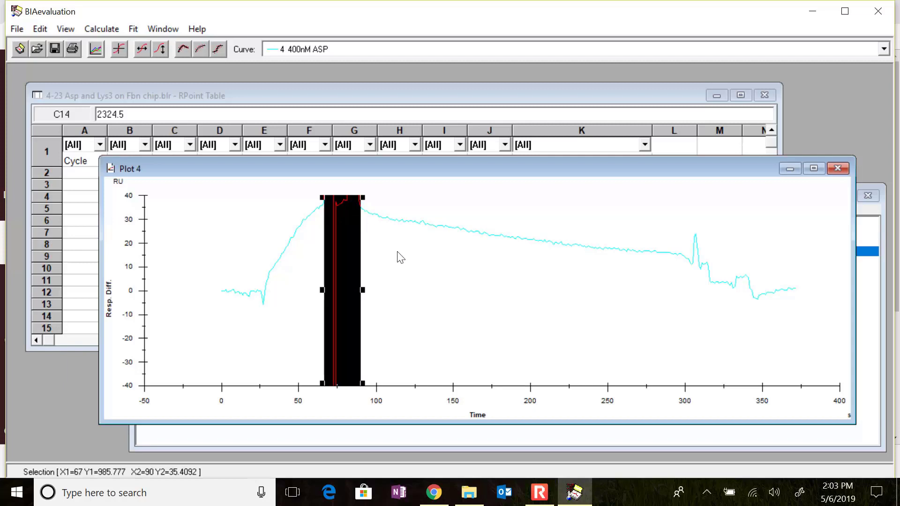
key(Delete)
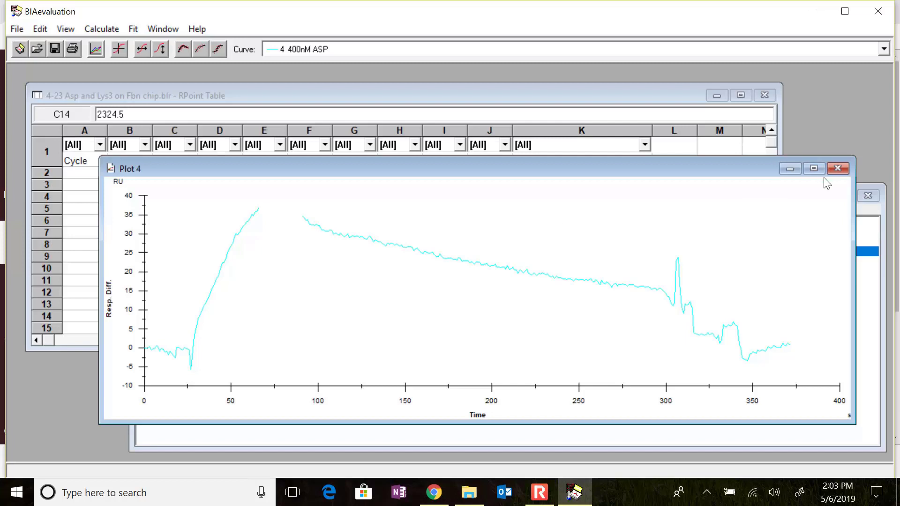
click(833, 168)
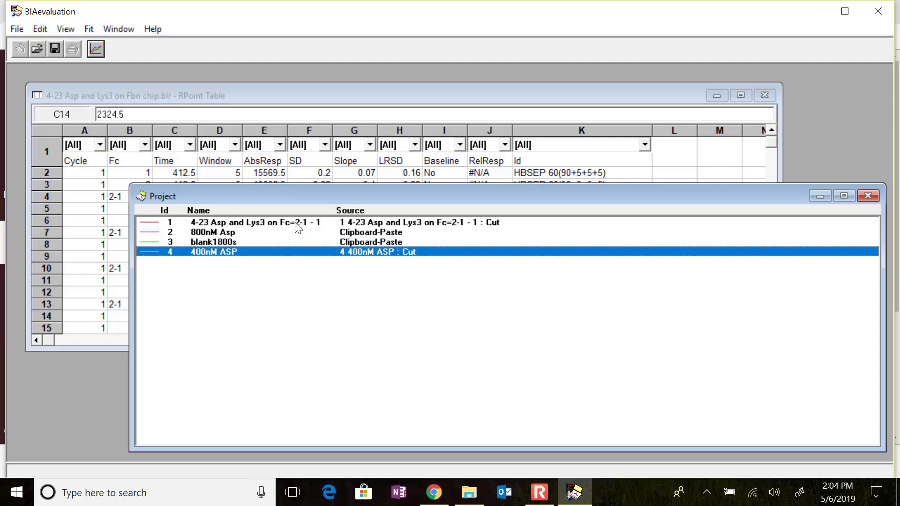
Rename the 400nM ASP curve as 400nM Asp bubble
double_click(240, 253)
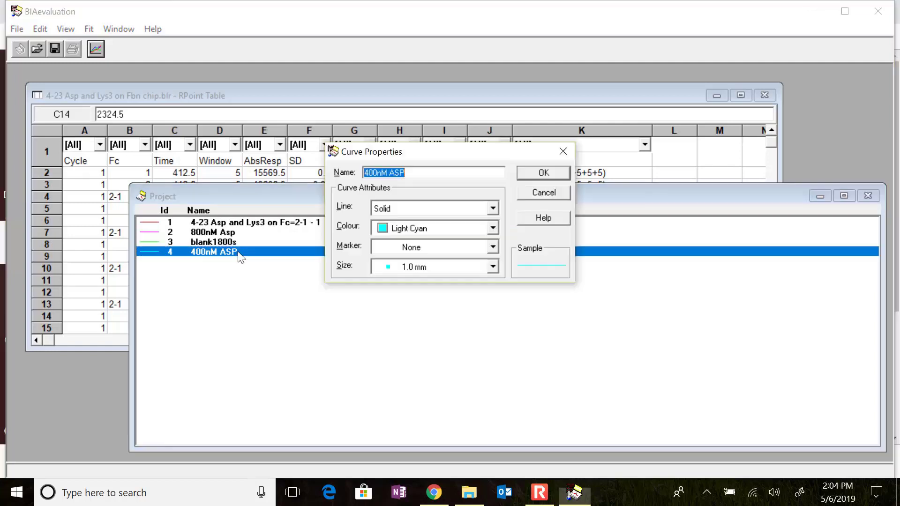
click(408, 172)
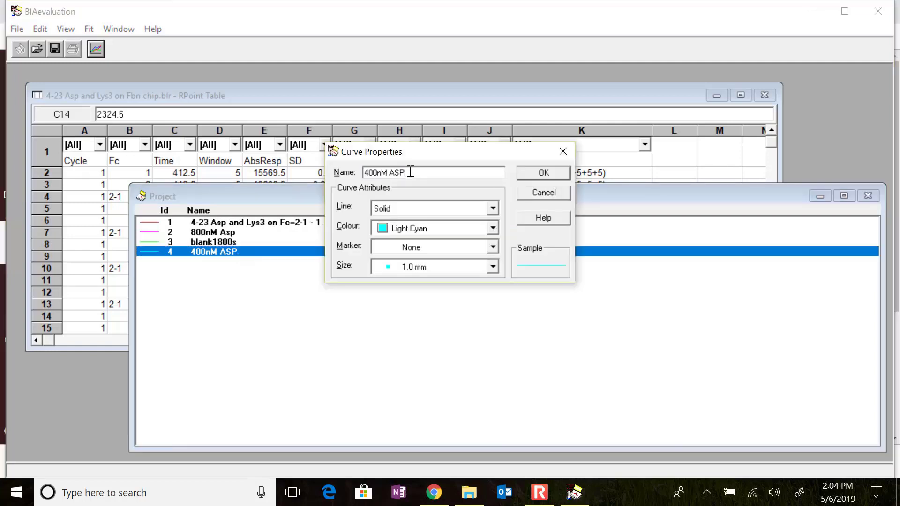
key(BackSpace)
key(BackSpace)
text(sp buble)
key(Return)
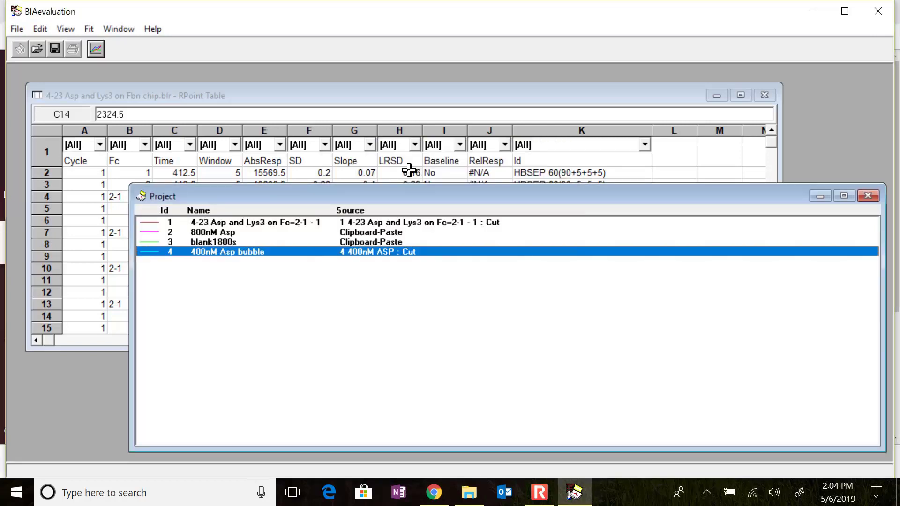
Plot the remaining 4-23 Asp and Lys3 on Fc=2-1 curve by itself in a new window
click(479, 99)
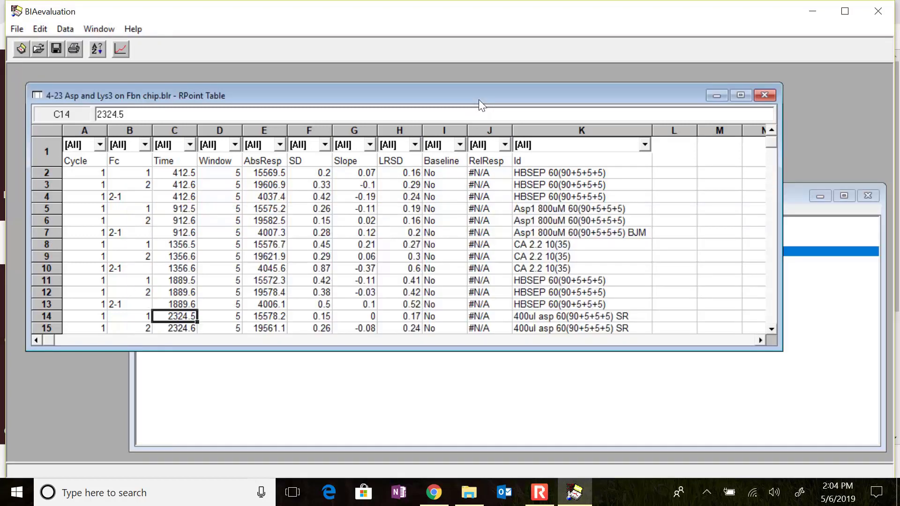
click(465, 386)
click(381, 219)
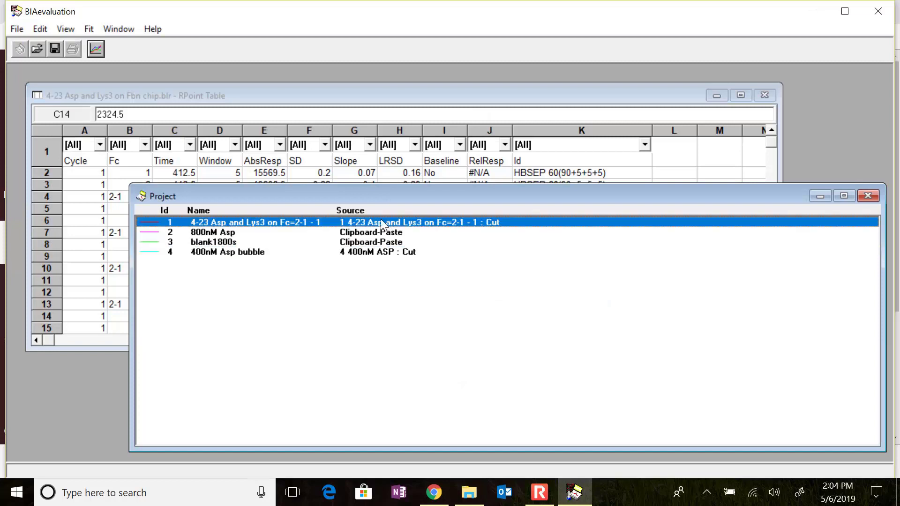
click(97, 47)
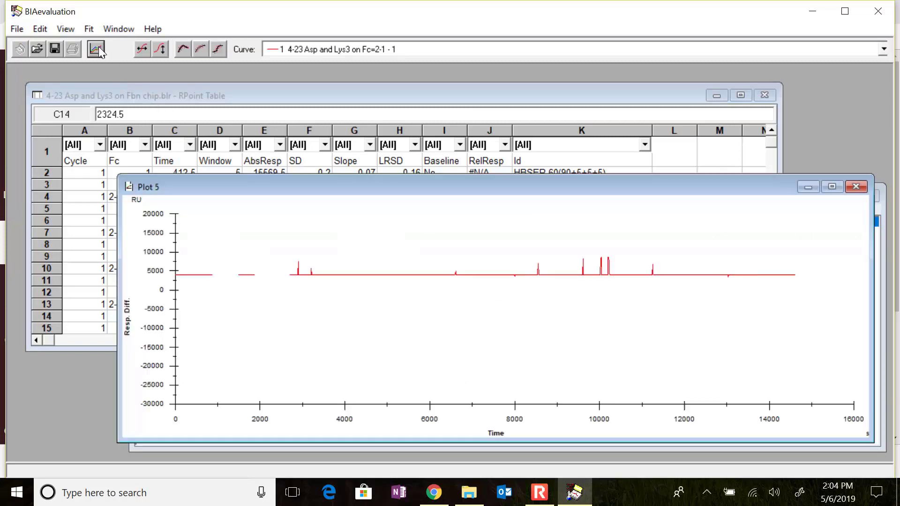
Examine the sample Ids and times after row 14 of the RPoint table, as far as the 200ul Asp injection in row 21
click(379, 96)
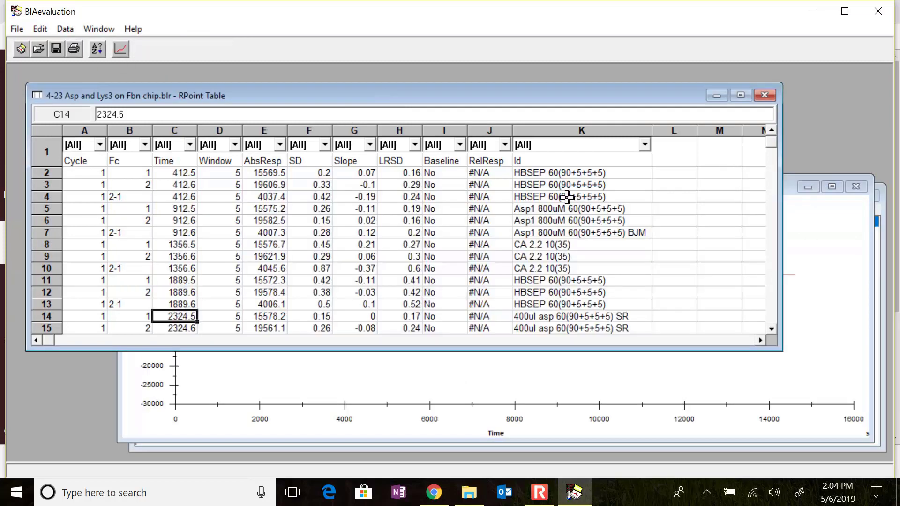
click(602, 296)
key(Down)
key(Down)
key(Down)
key(Down)
key(Down)
key(Down)
key(Down)
key(Down)
key(Down)
key(Down)
key(Down)
key(Down)
key(Down)
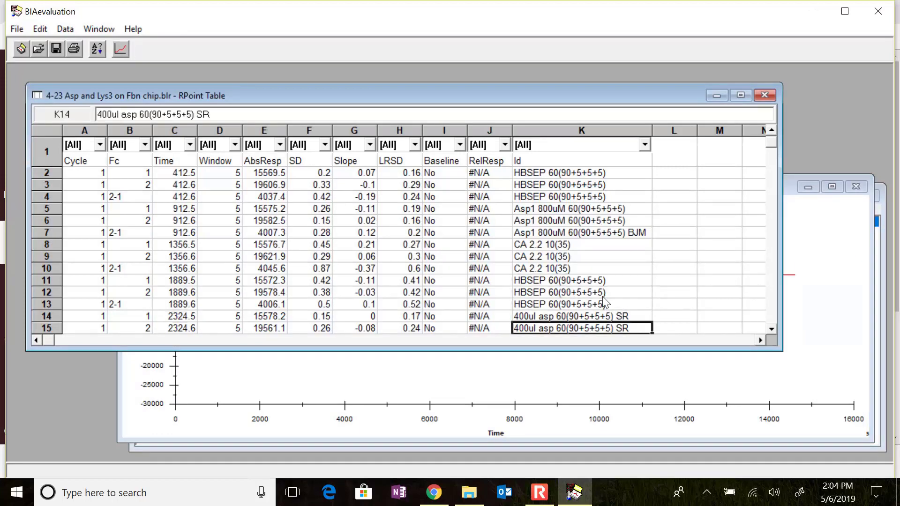
key(Down)
key(Down)
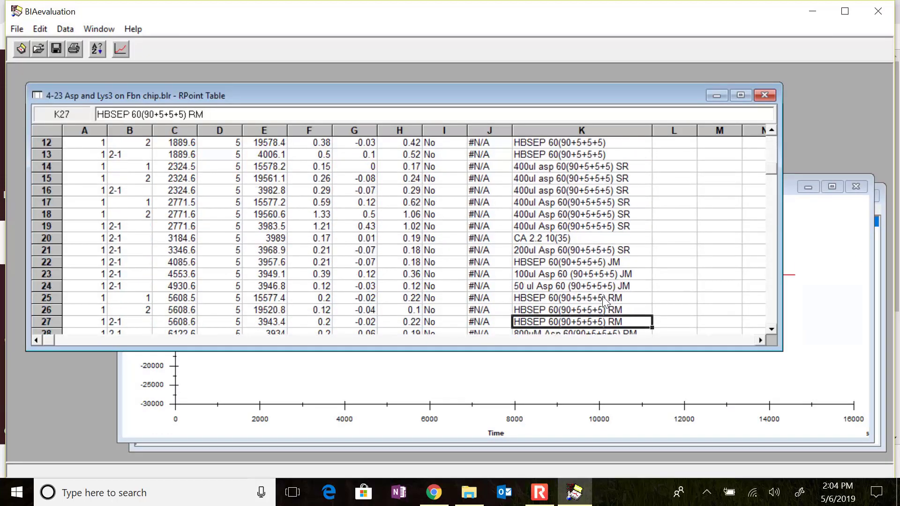
key(Up)
key(Up)
key(Up)
key(Up)
key(Up)
key(Up)
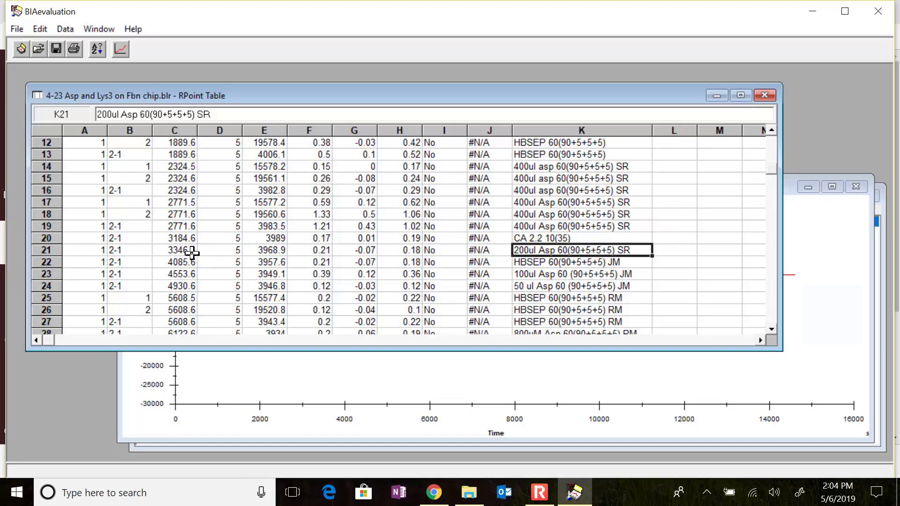
Cut the second 400ul Asp injection from about 2753 to 3157 s out of the main curve and paste it at X 0, Y 0
click(441, 371)
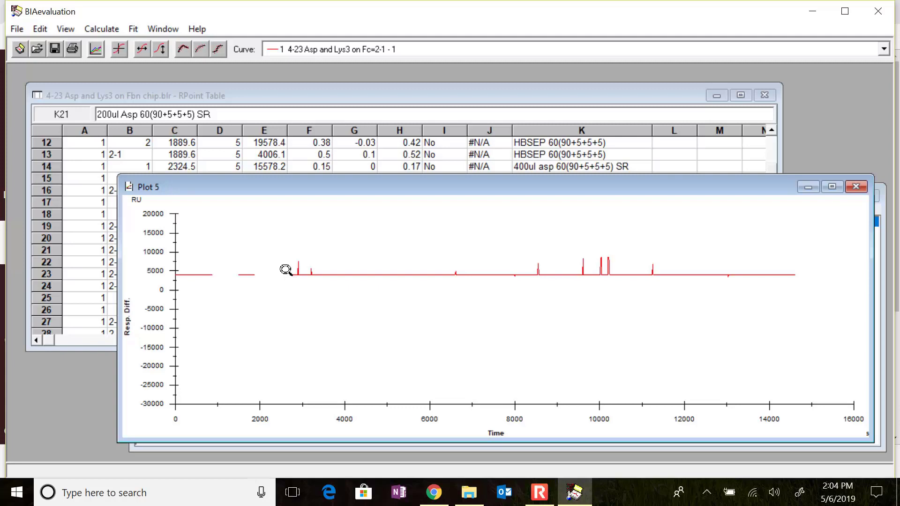
drag(286, 271, 382, 281)
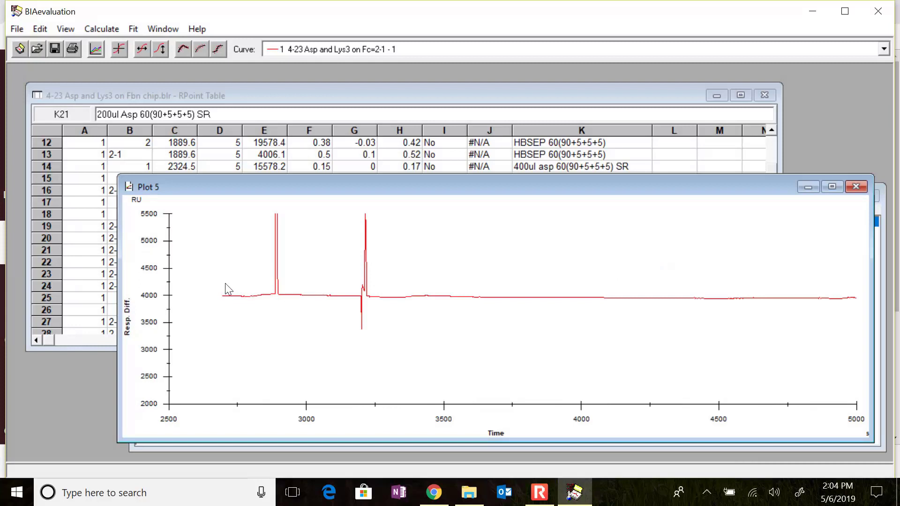
drag(206, 282, 549, 316)
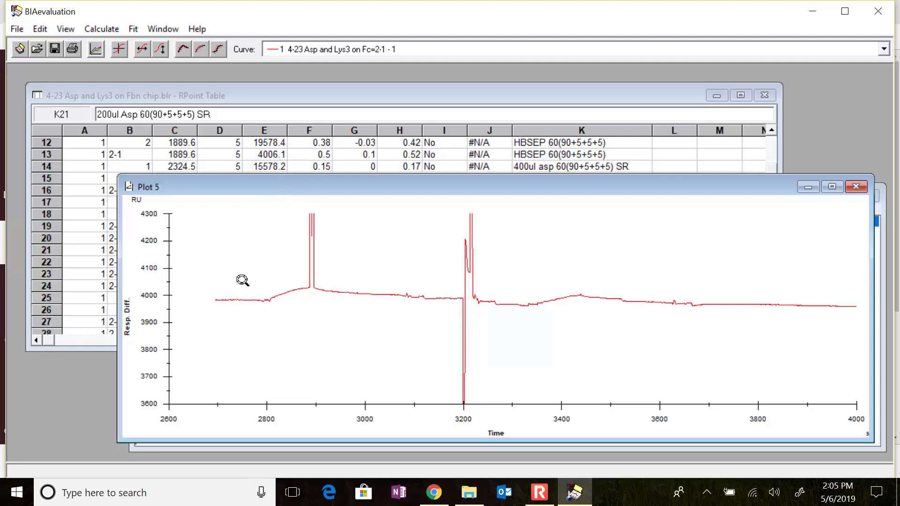
drag(242, 281, 756, 327)
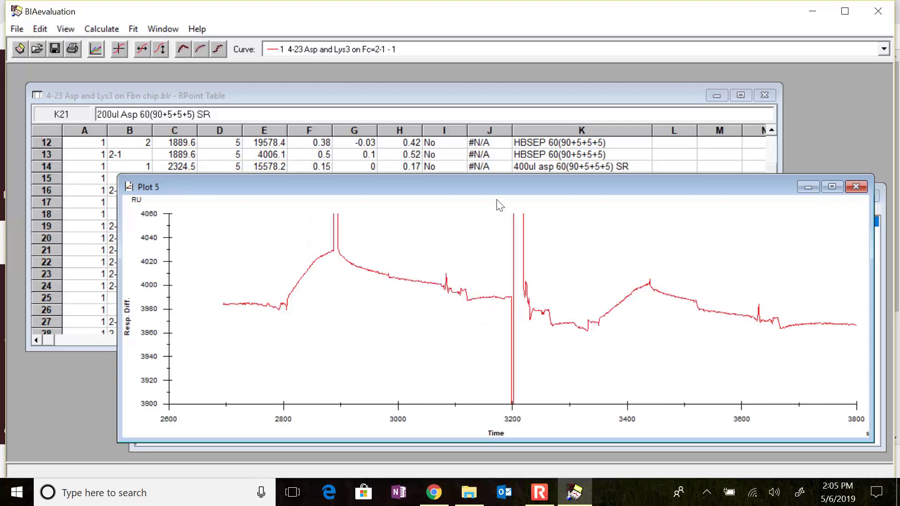
drag(498, 188, 662, 240)
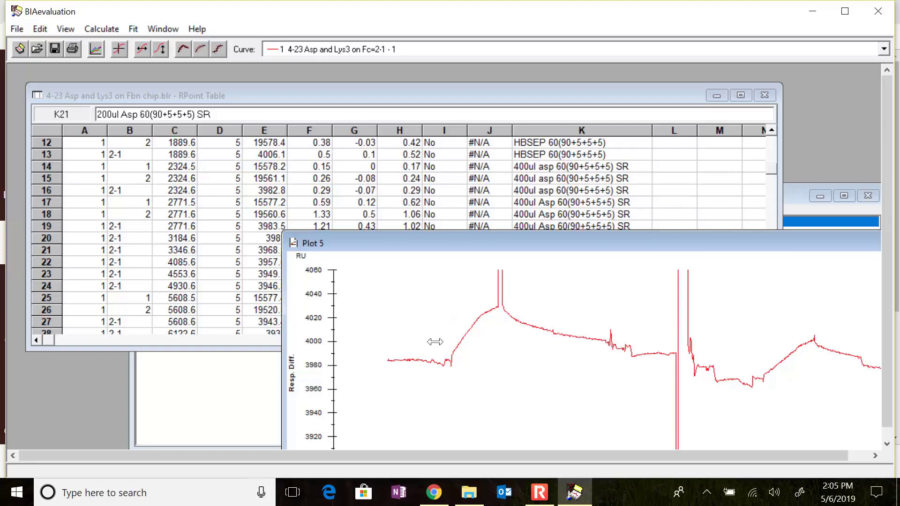
drag(435, 341, 651, 382)
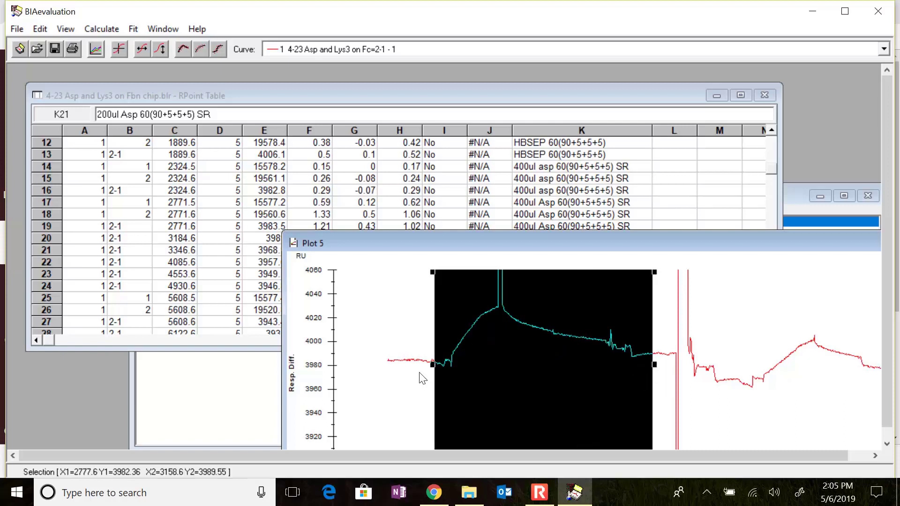
drag(433, 364, 424, 365)
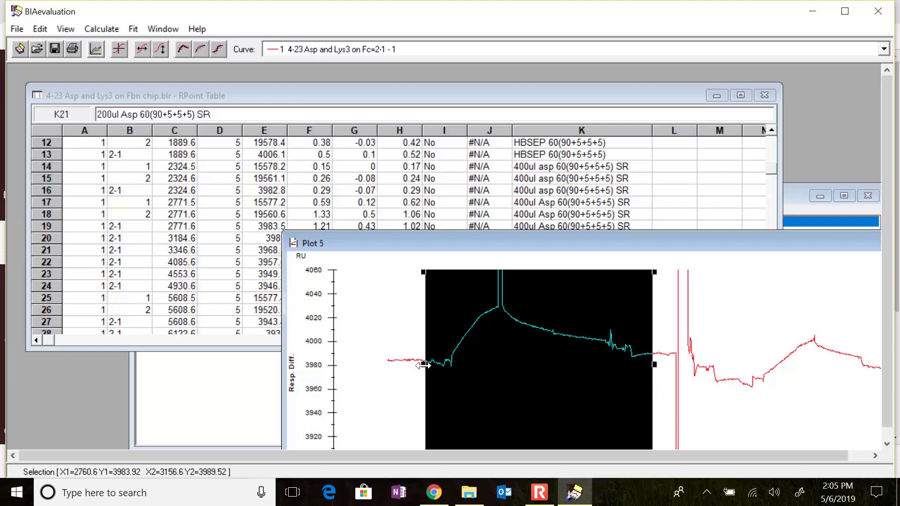
drag(424, 365, 421, 365)
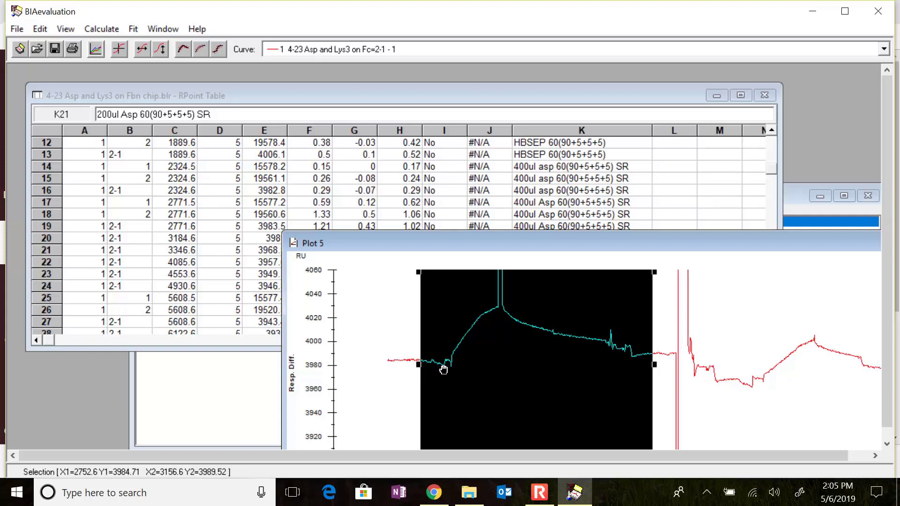
key(ctrl+x)
key(ctrl+v)
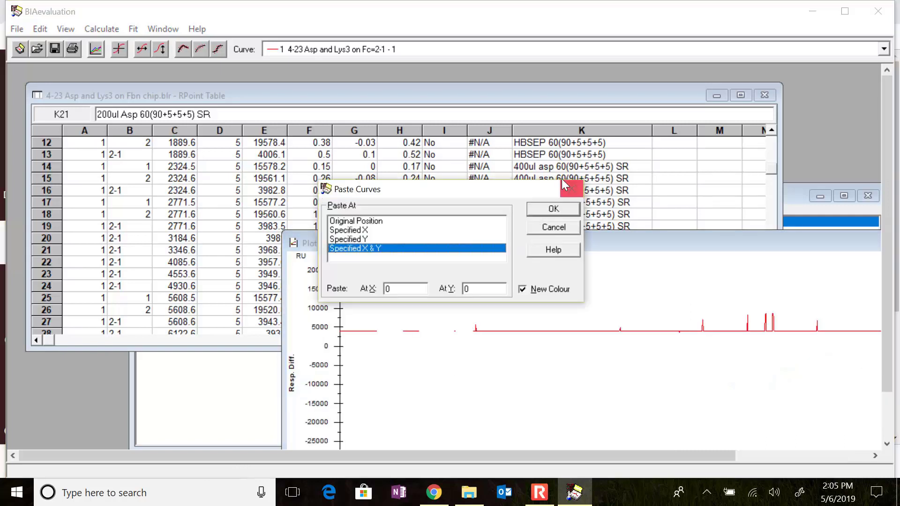
click(555, 207)
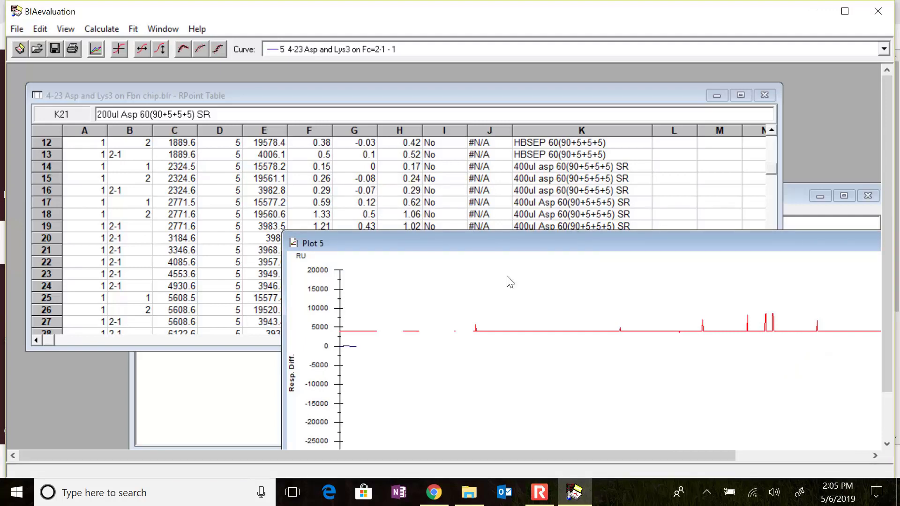
Rename the newly pasted blue curve as 400nM Asp 2700s
double_click(355, 347)
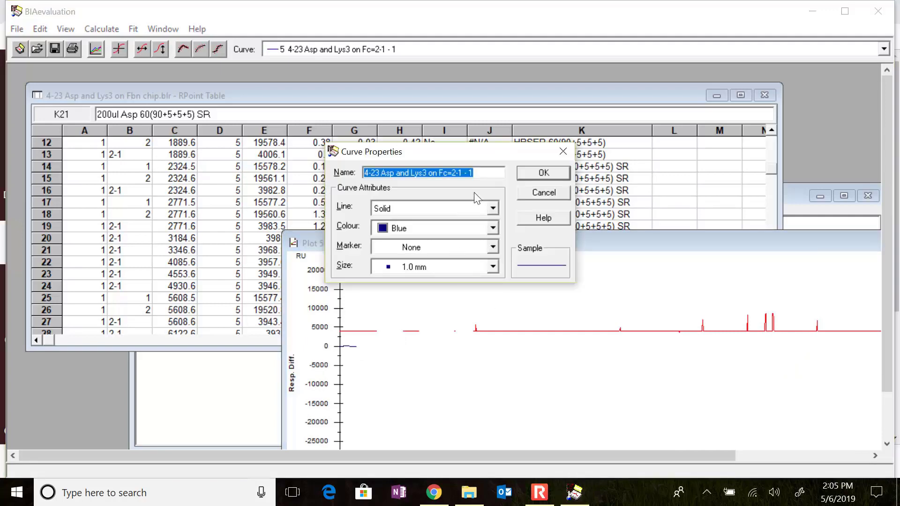
text(400n)
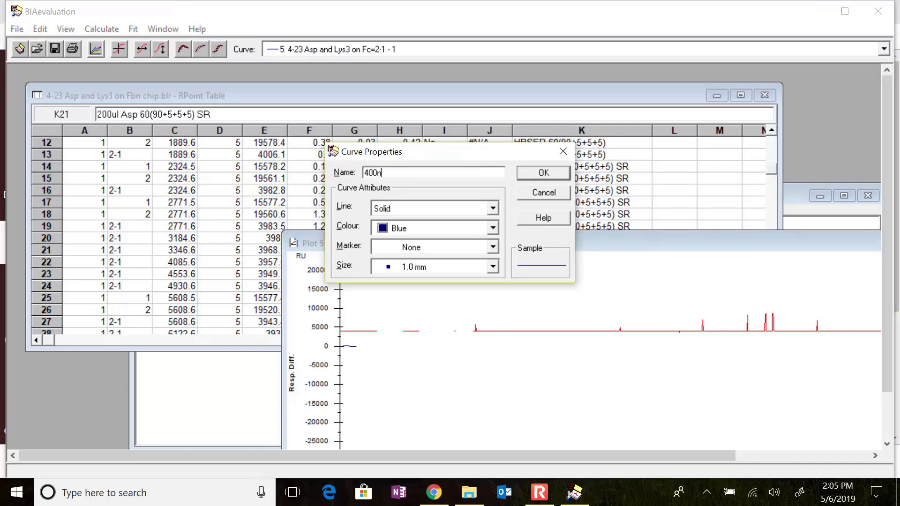
text(M Asp 2700s)
click(555, 173)
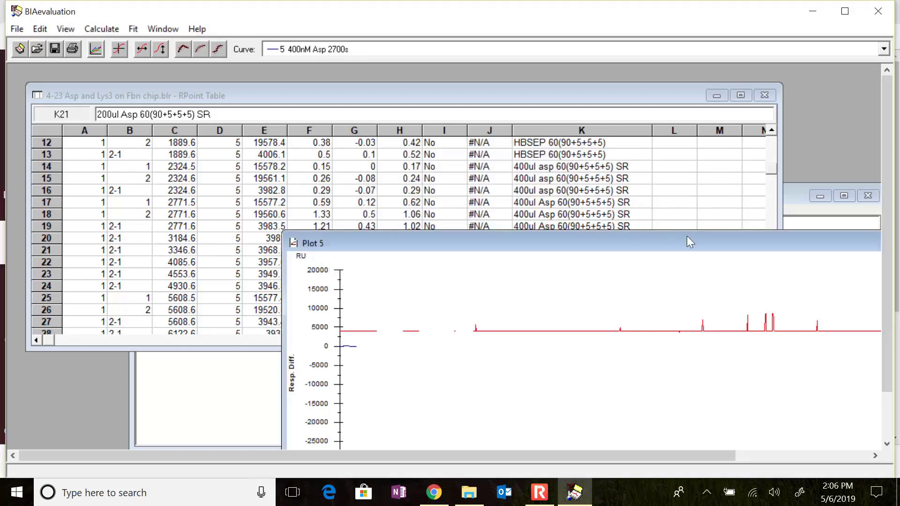
Cut the 200ul Asp injection from about 3290 to 3770 s out of the main curve and paste it at X 0, Y 0
drag(685, 242, 561, 195)
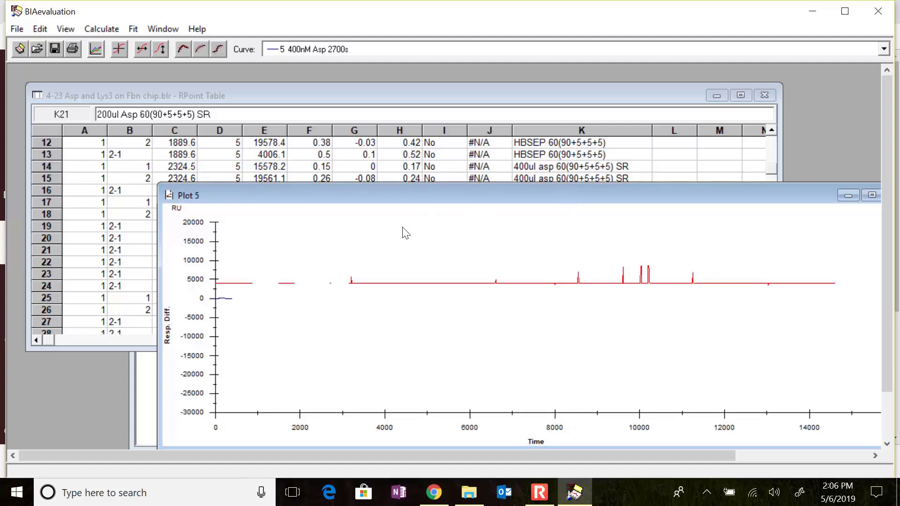
drag(463, 196, 482, 314)
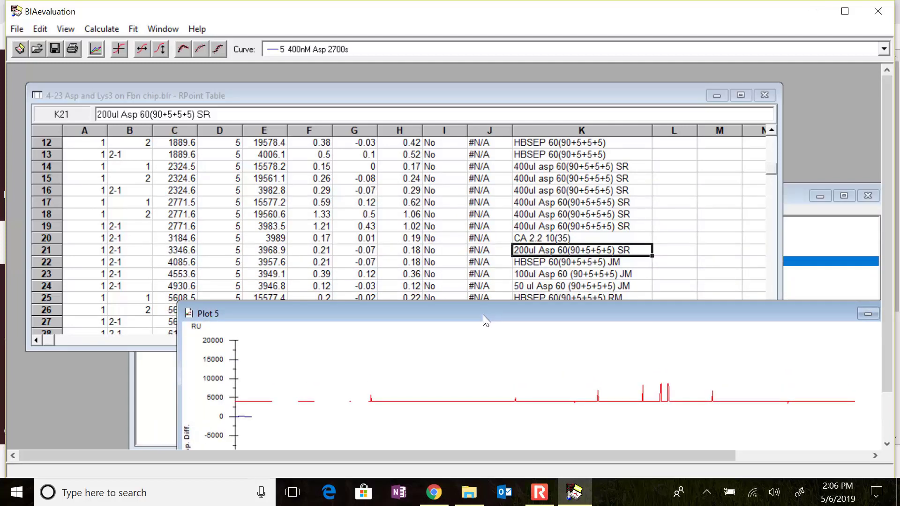
drag(483, 314, 473, 177)
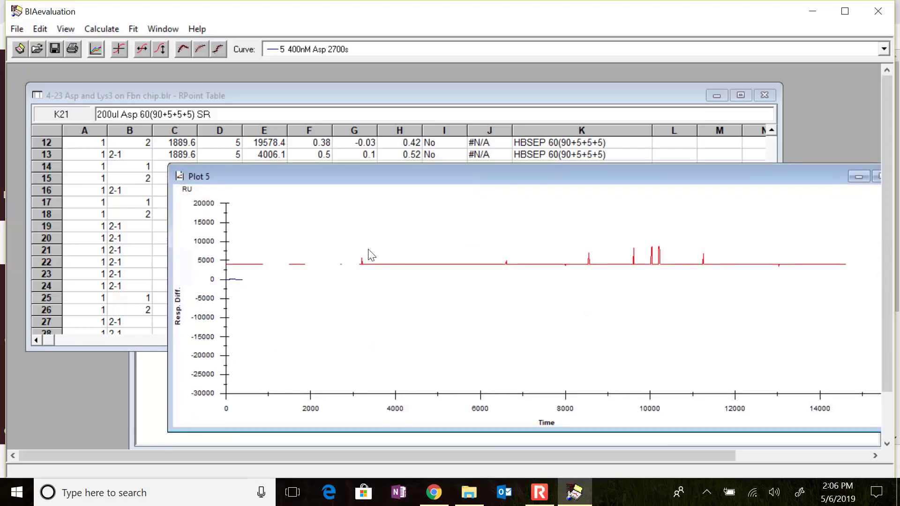
drag(345, 261, 441, 266)
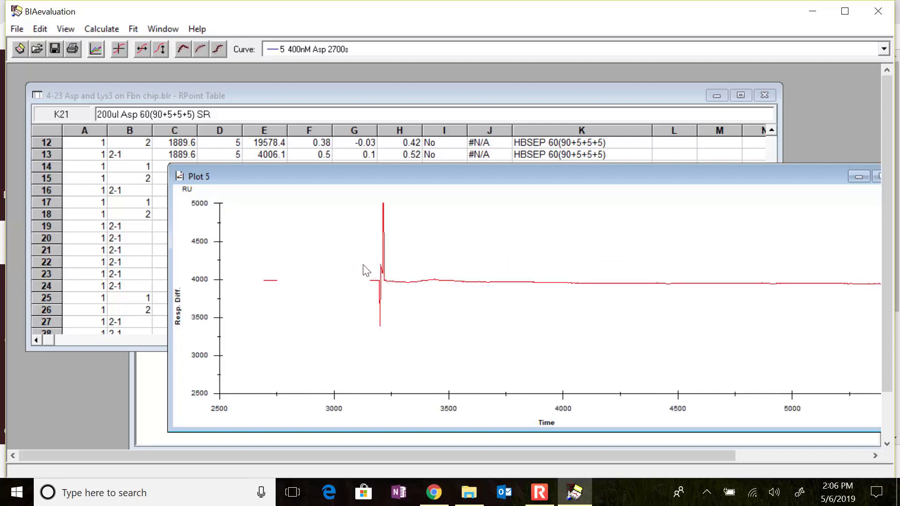
drag(363, 268, 870, 299)
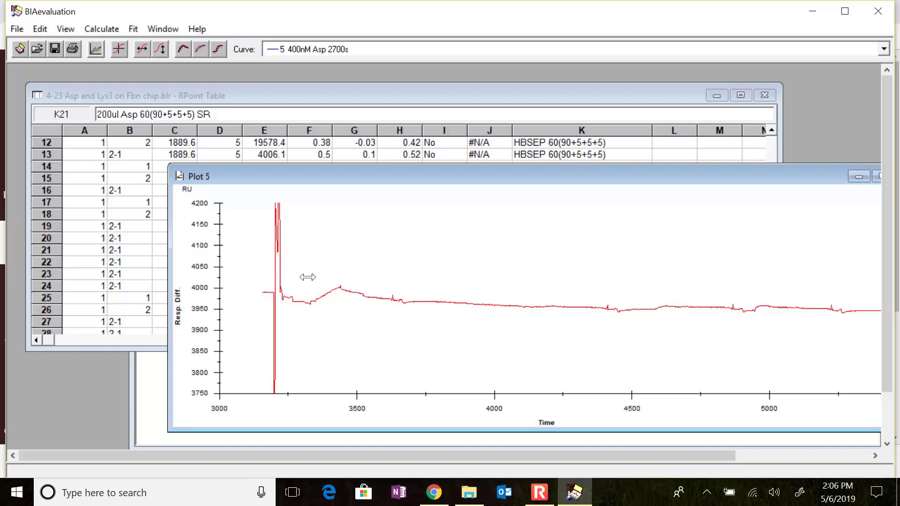
drag(305, 279, 429, 284)
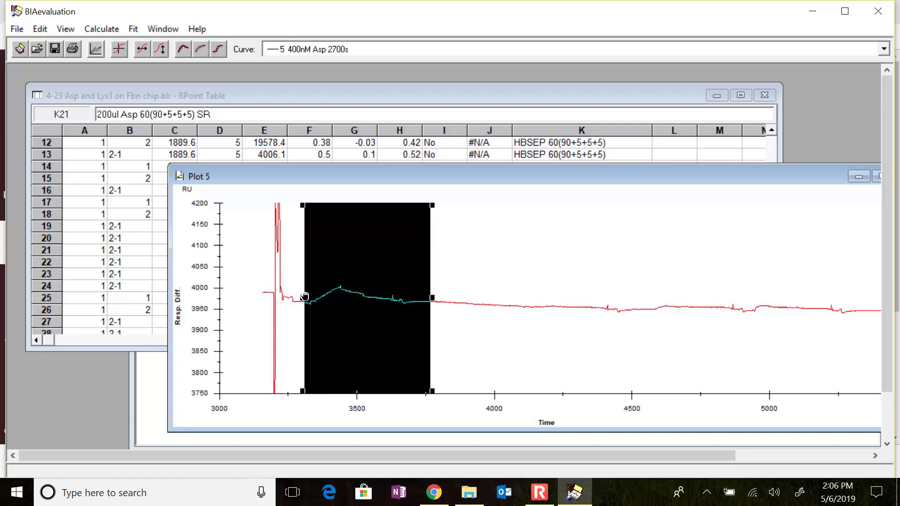
drag(304, 298, 300, 297)
key(ctrl+x)
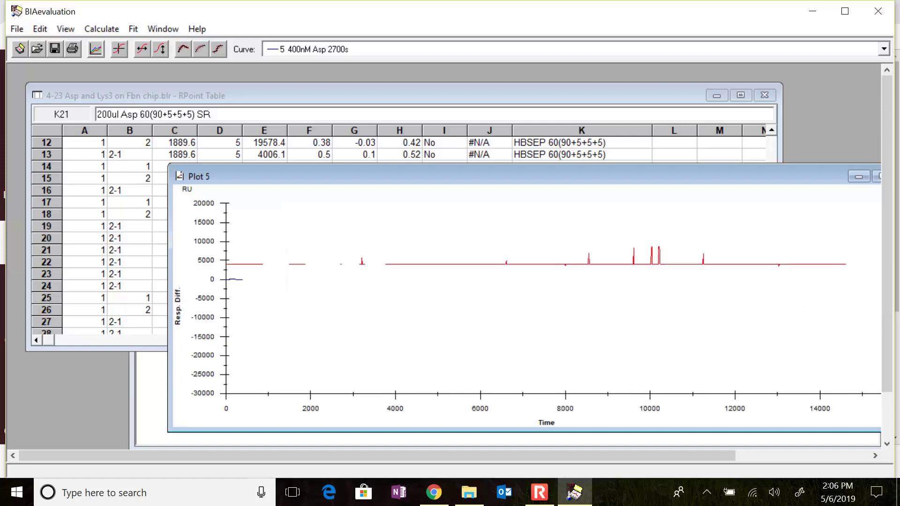
key(ctrl+v)
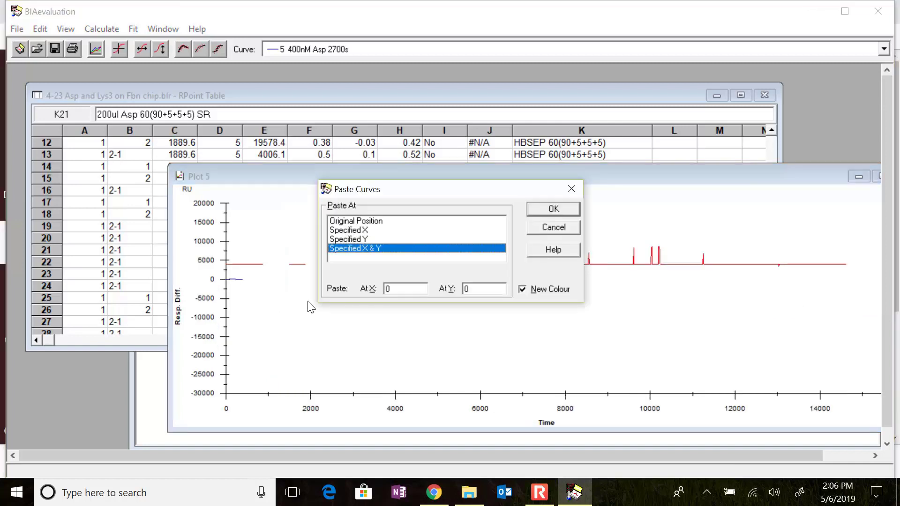
click(531, 210)
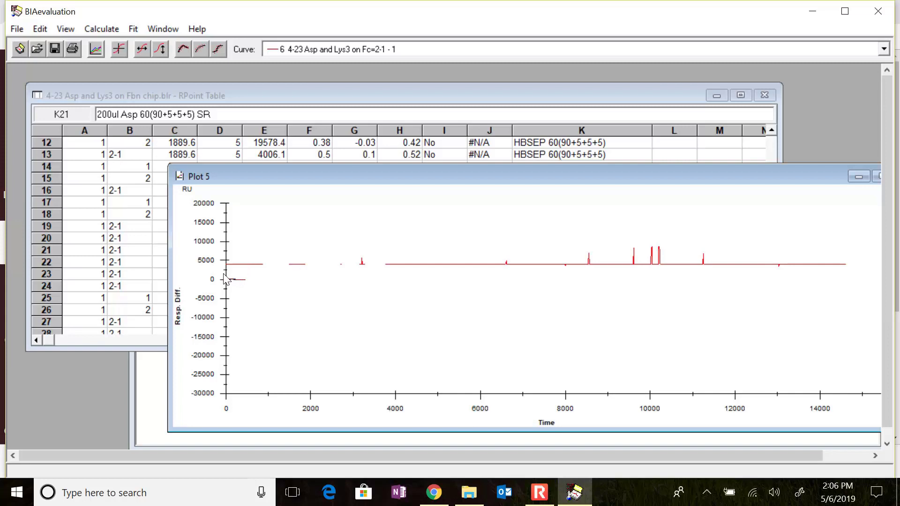
Rename the newly pasted dark red curve near zero as 200nM Asp and close Plot 5
drag(218, 271, 274, 296)
drag(287, 238, 646, 288)
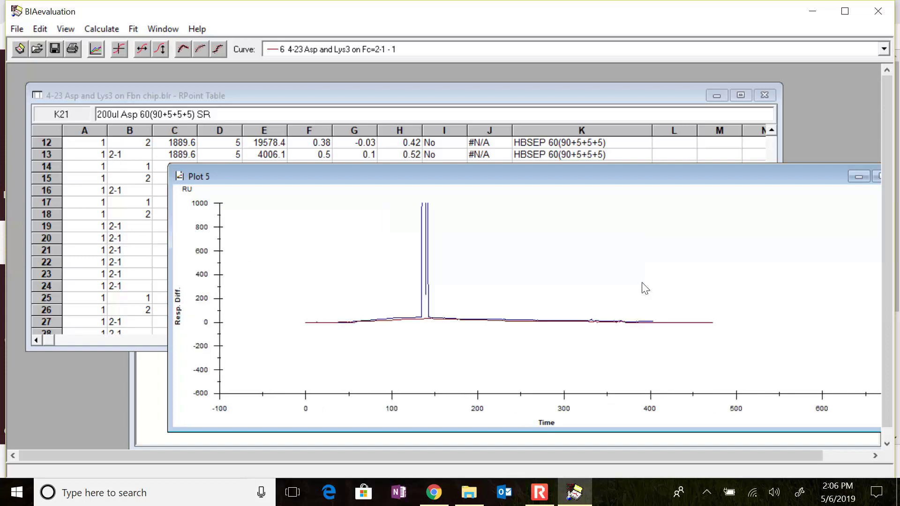
double_click(426, 322)
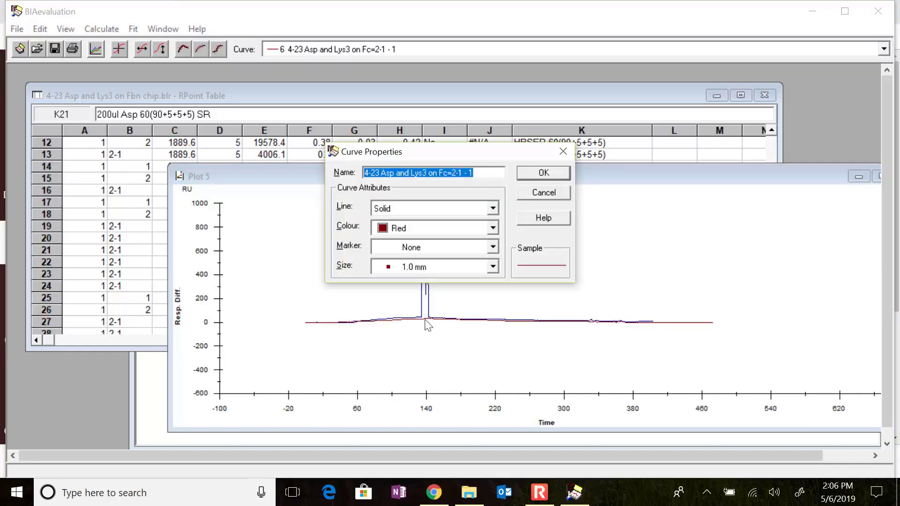
text(200)
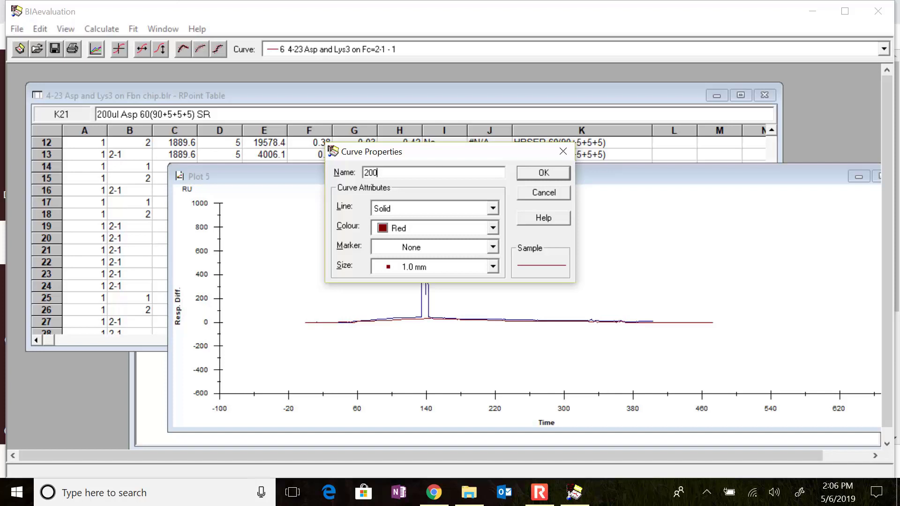
text(nM Asp)
click(544, 173)
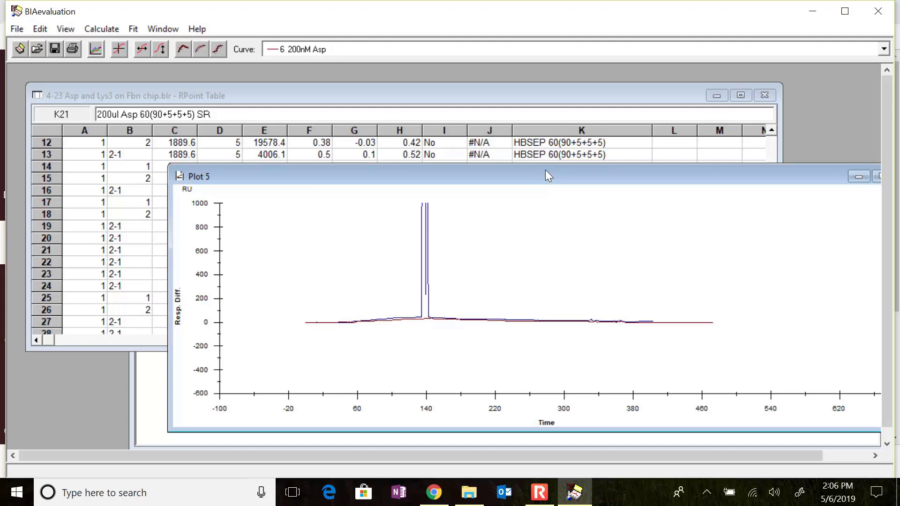
drag(564, 149, 564, 149)
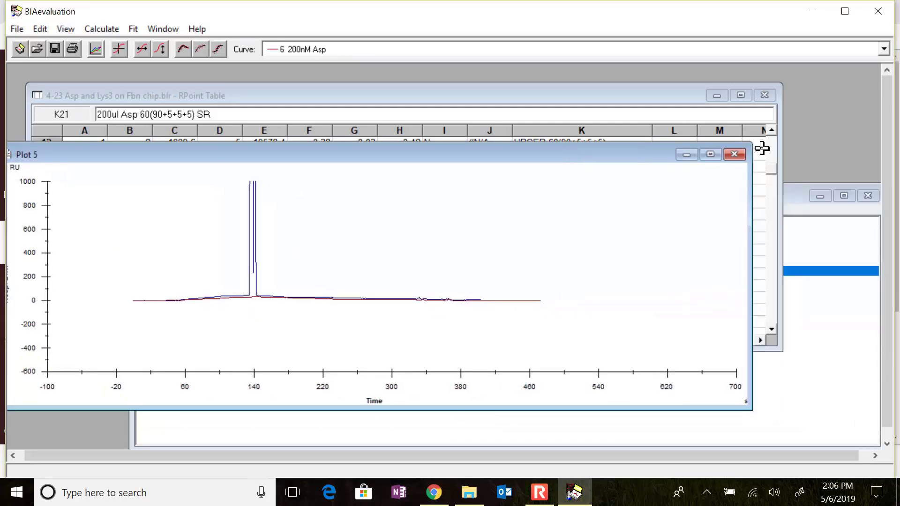
click(734, 154)
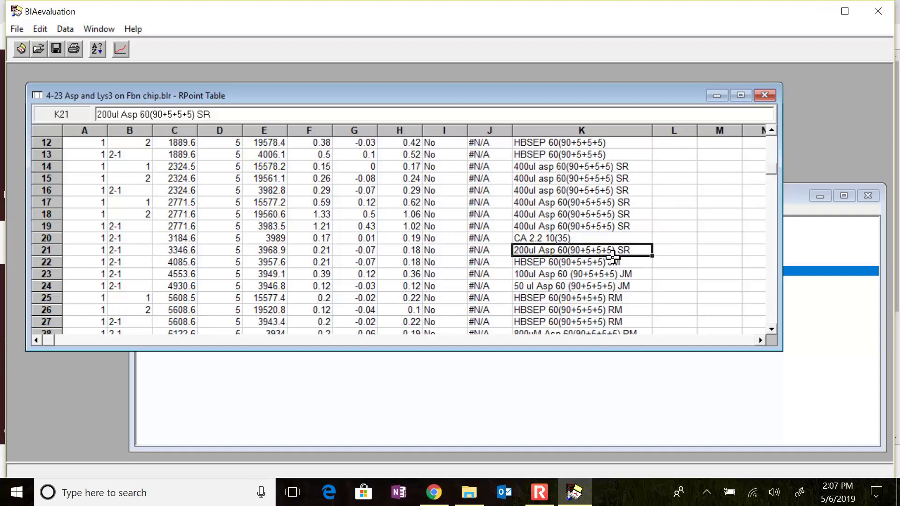
Look through the sample Ids after row 21 of the RPoint table and check the time of the HBSEP JM injection in row 22
click(772, 330)
click(772, 329)
click(773, 330)
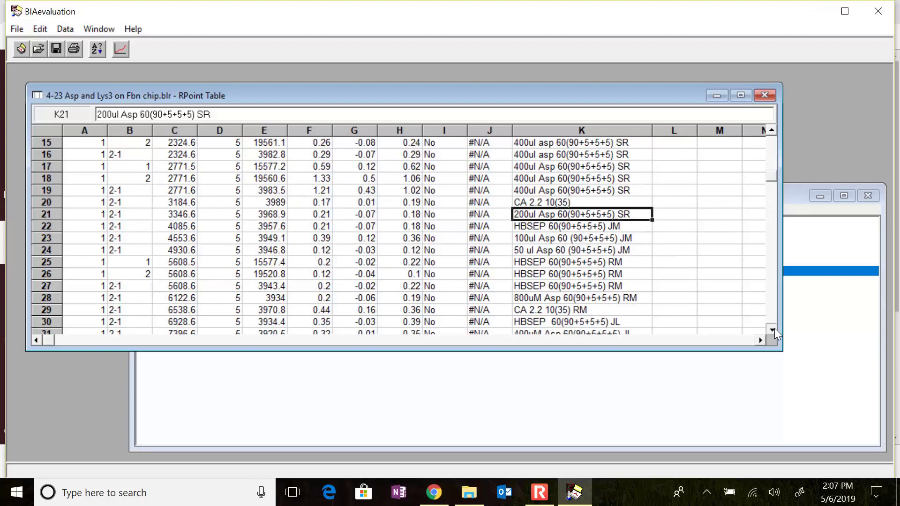
click(772, 329)
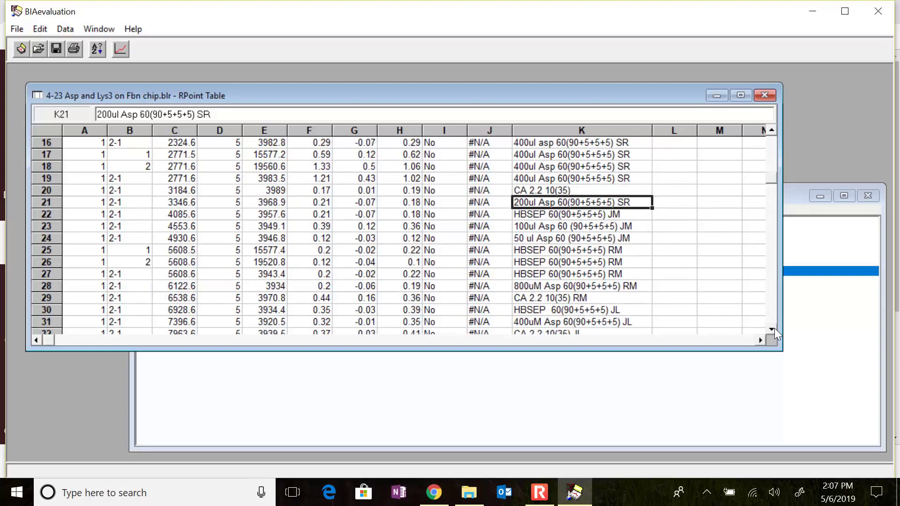
click(772, 329)
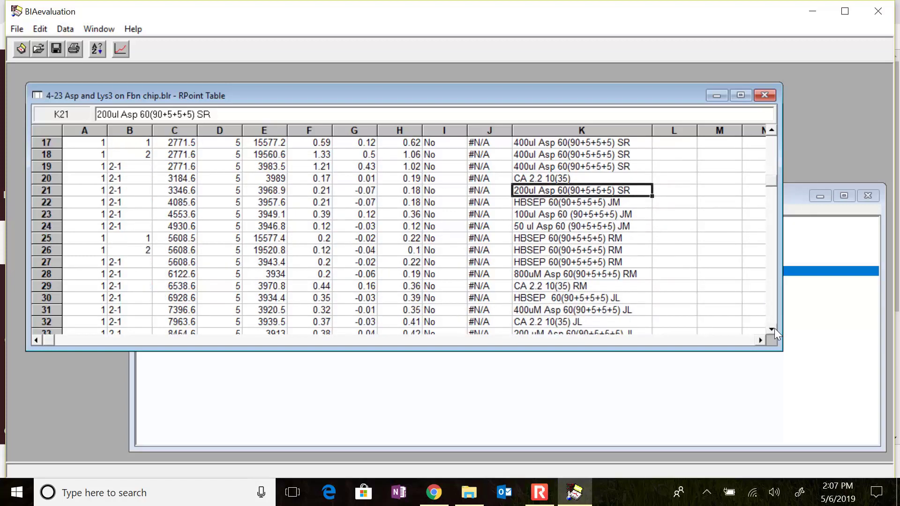
click(771, 329)
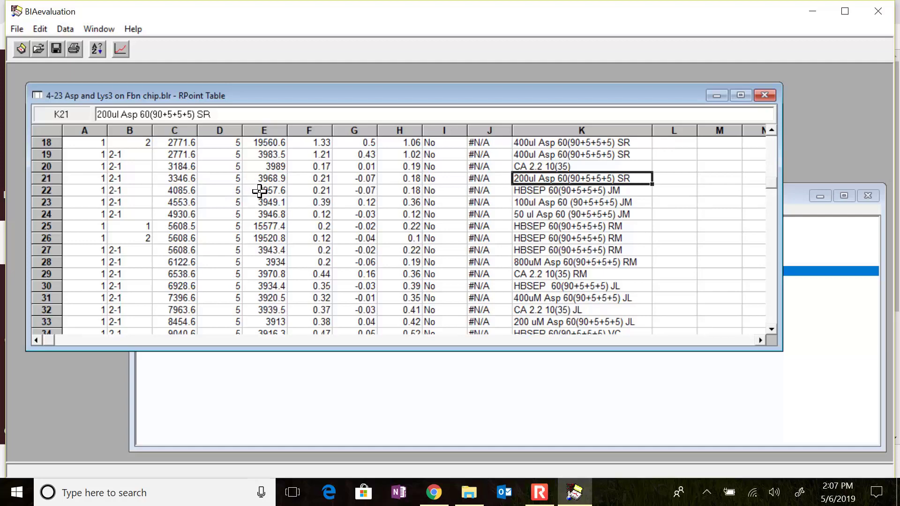
click(194, 192)
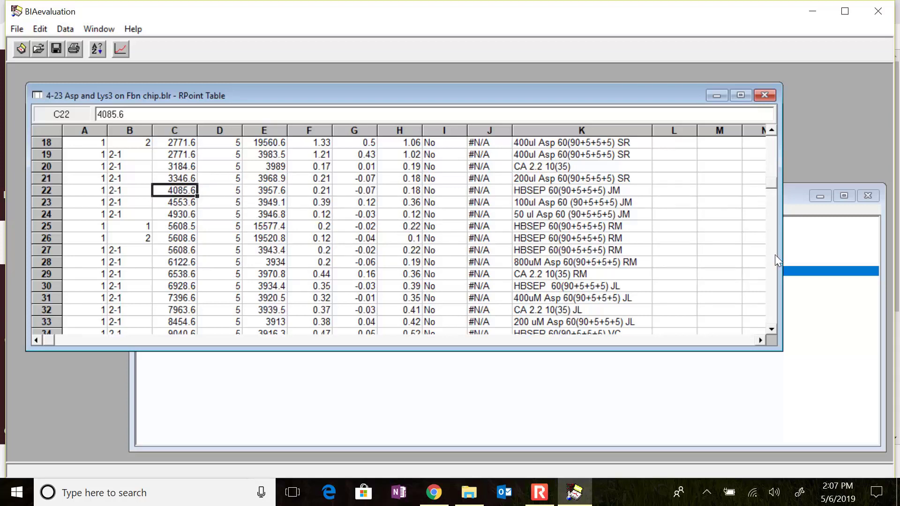
Bring the project's curve list forward and plot the remaining 4-23 Asp and Lys3 on Fc=2-1 curve alone
click(793, 201)
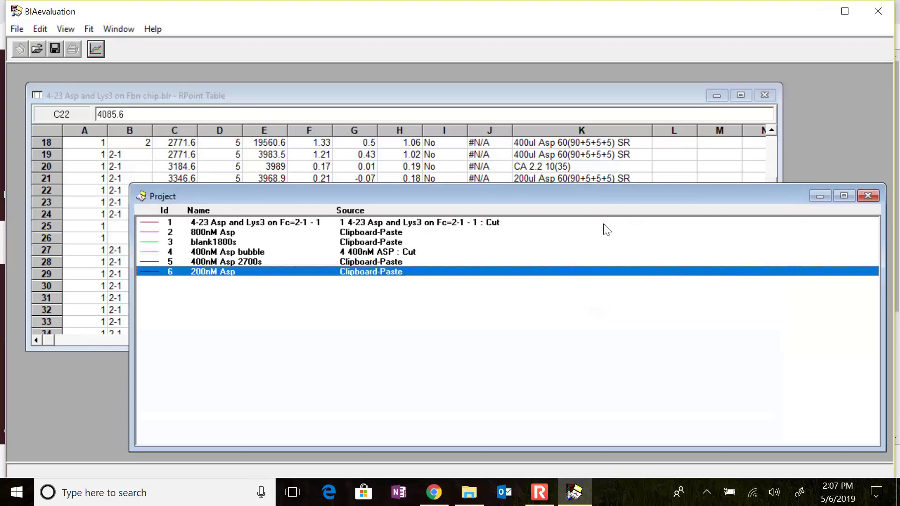
drag(592, 197, 646, 142)
double_click(491, 169)
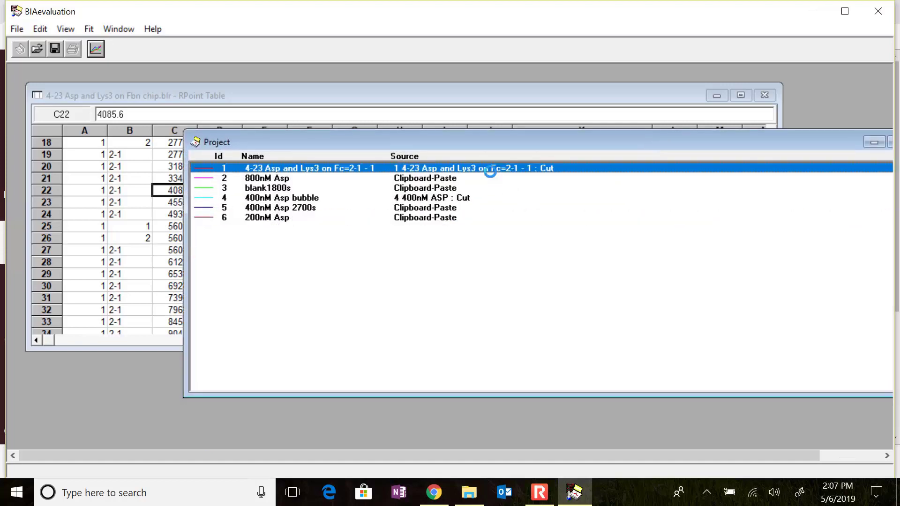
Cut the HBSEP JM blank injection from about 4080 to 4510 s out of the main curve and paste it at X 0, Y 0
click(525, 178)
click(102, 50)
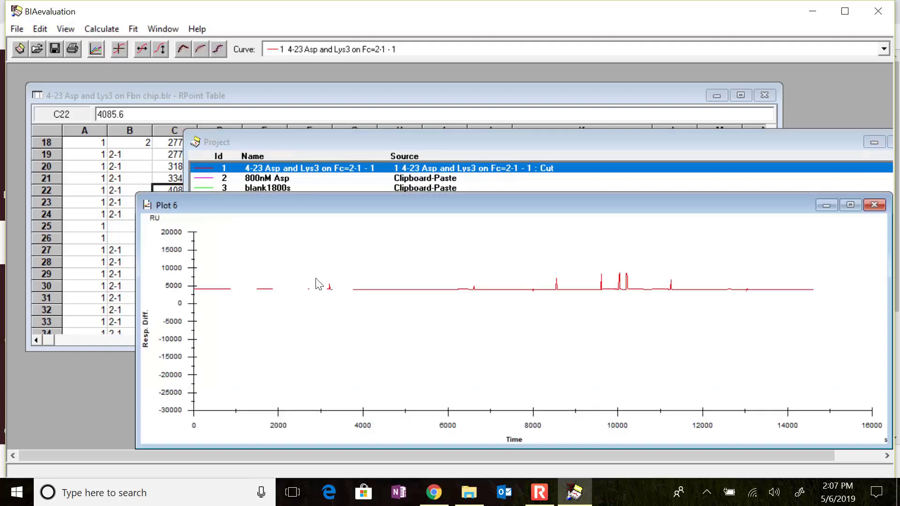
drag(347, 287, 413, 296)
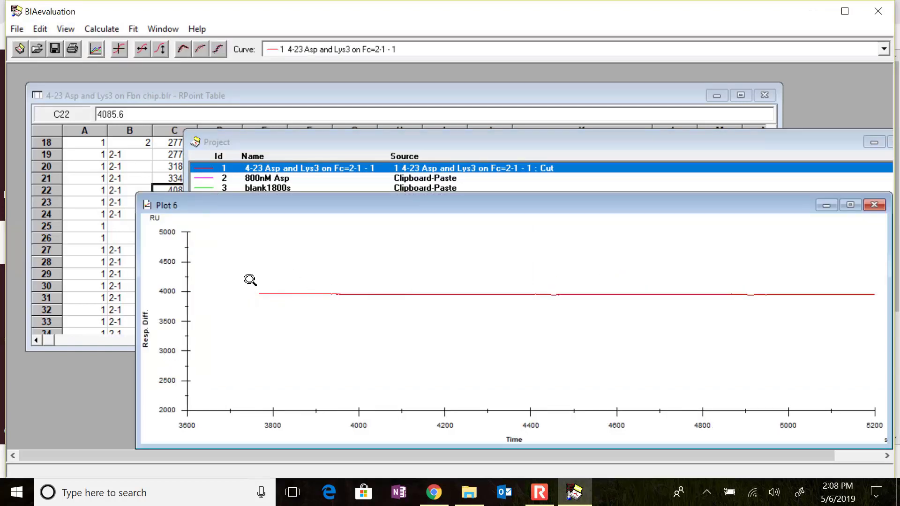
drag(250, 280, 885, 306)
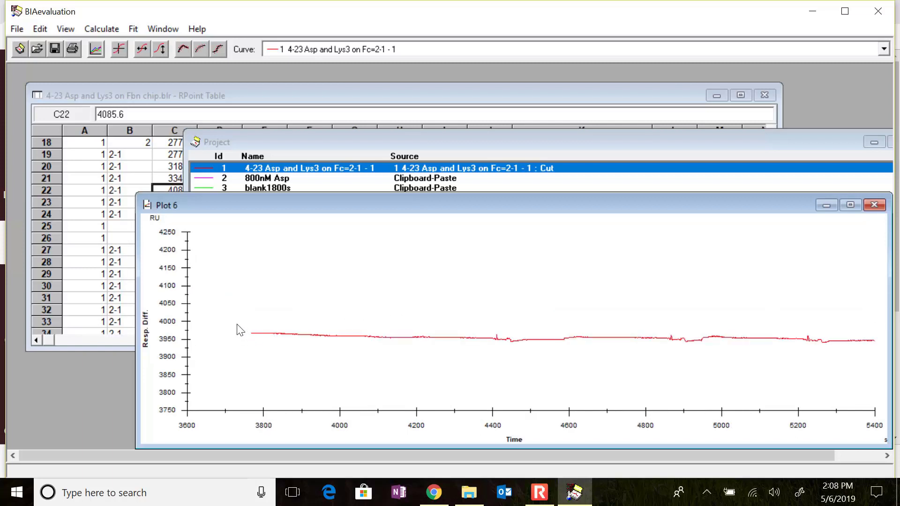
mouse_move(238, 327)
mouse_down()
mouse_move(294, 342)
mouse_move(758, 331)
mouse_move(877, 356)
mouse_up()
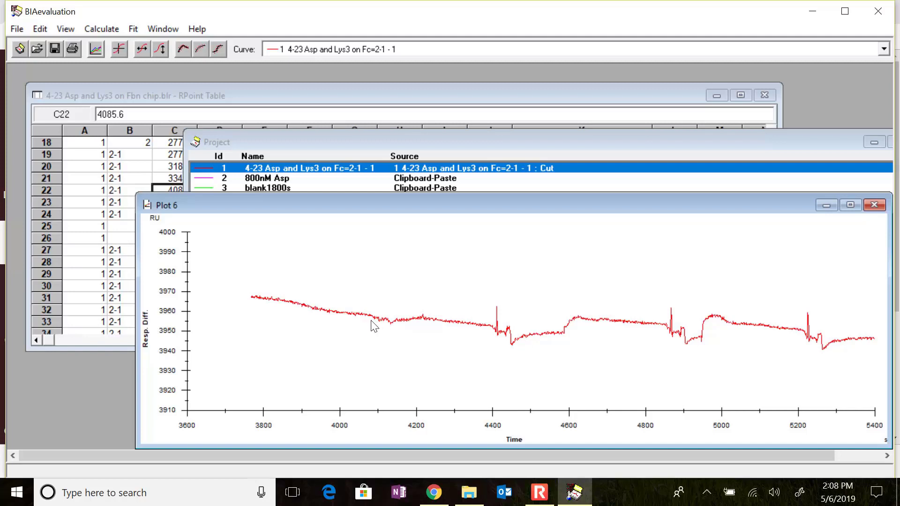
drag(371, 320, 534, 346)
key(ctrl+x)
key(ctrl+v)
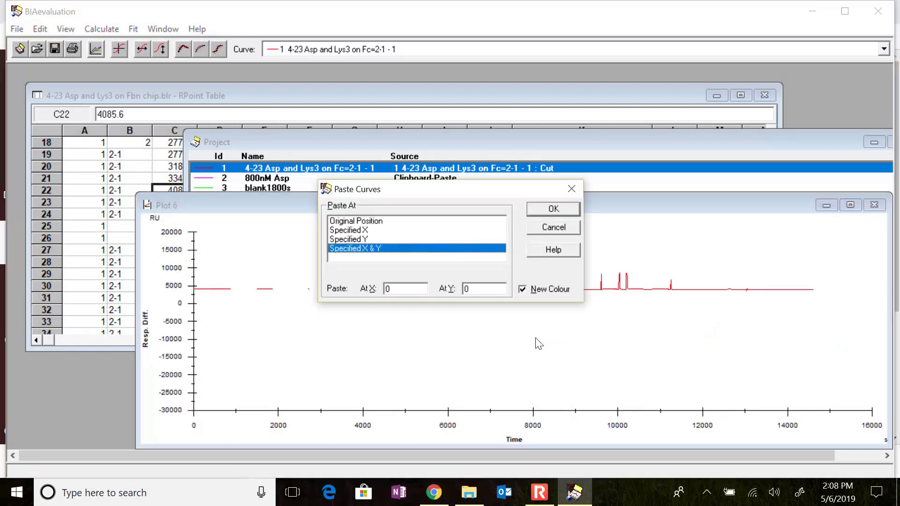
click(553, 209)
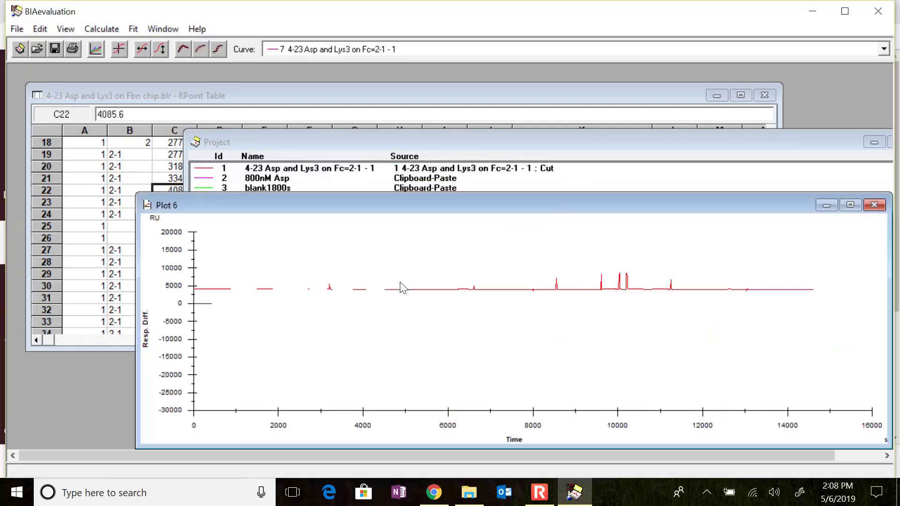
Rename the newly pasted magenta curve near zero as blank 3000
double_click(209, 303)
text(blank 3000)
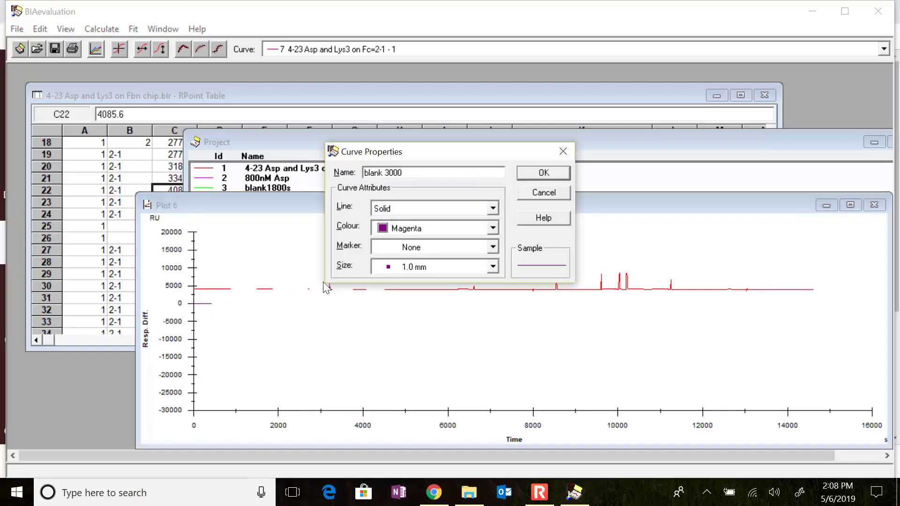
click(529, 177)
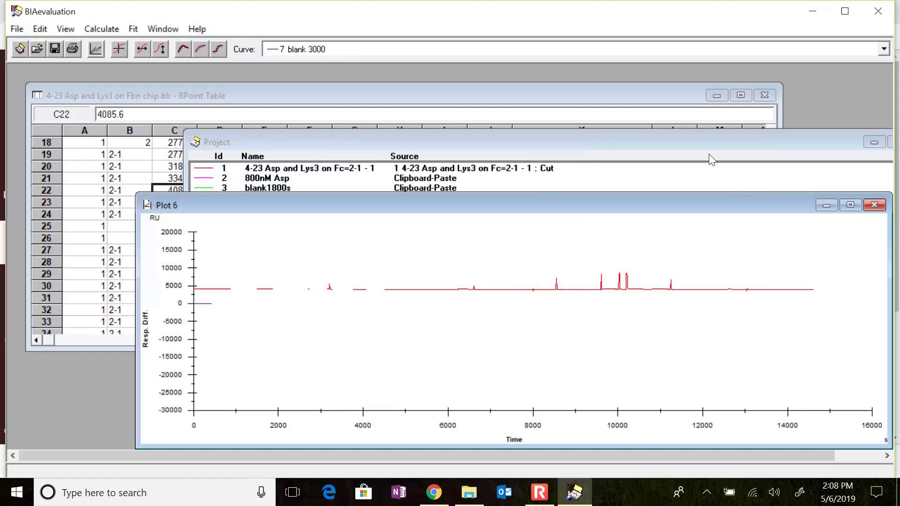
Cut the 100ul Asp injection listed in RPoint table row 23, about 4565 to 4930 s, from the main curve and paste it at X 0, Y 0
click(651, 141)
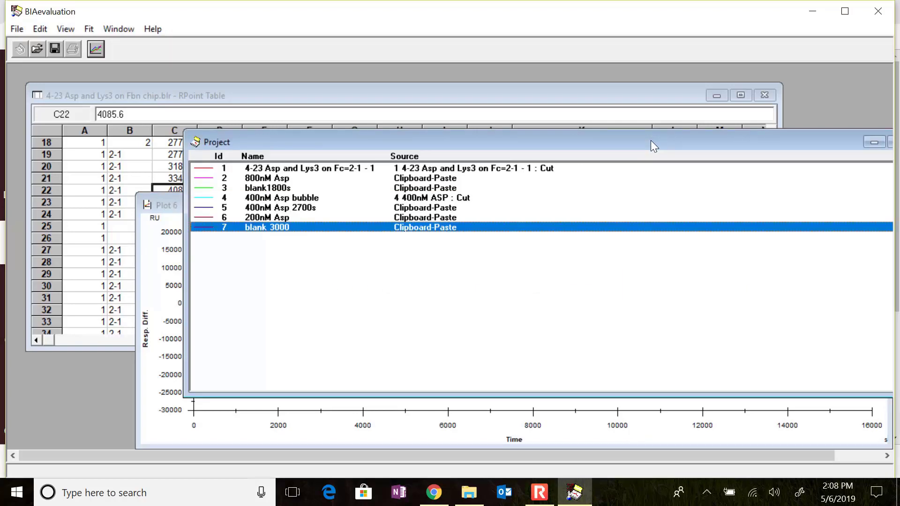
click(536, 99)
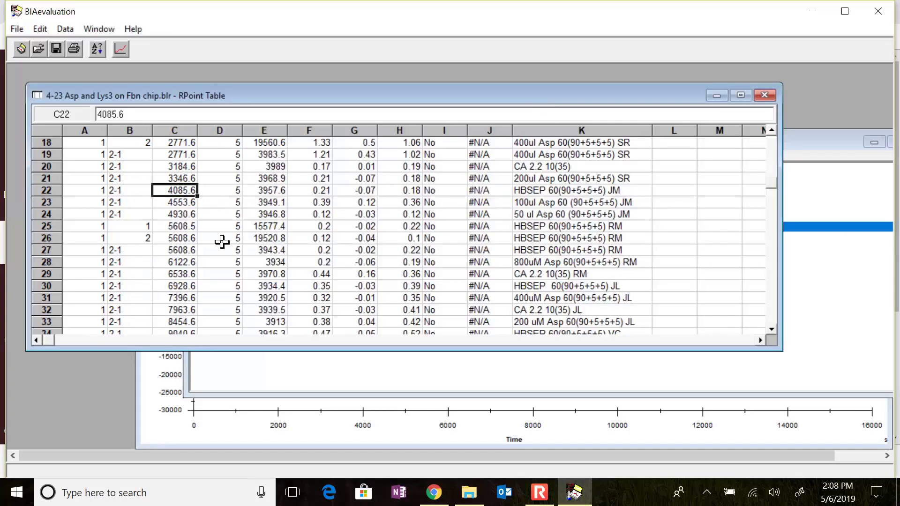
click(311, 374)
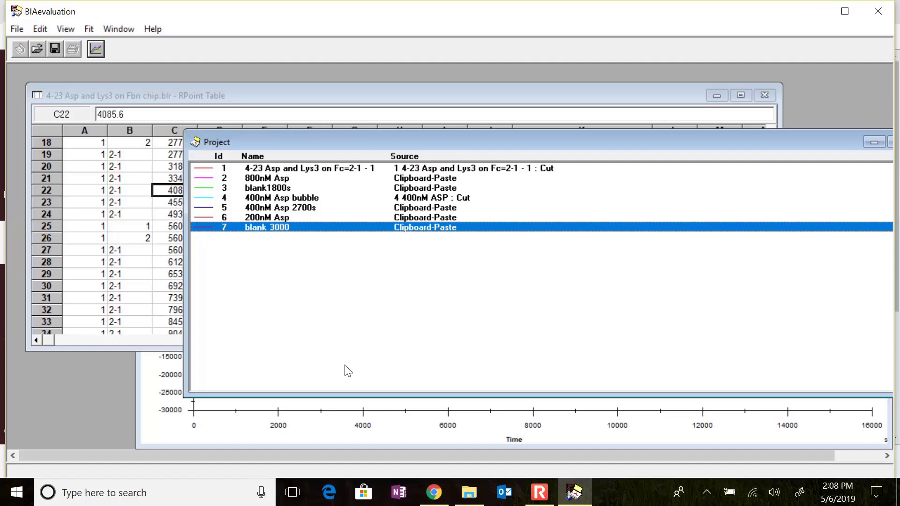
click(343, 416)
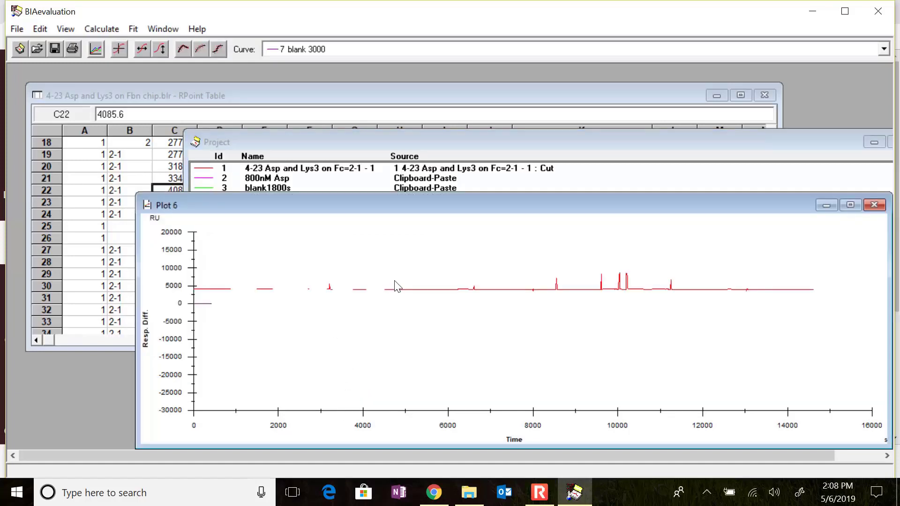
drag(377, 287, 427, 304)
drag(342, 303, 814, 317)
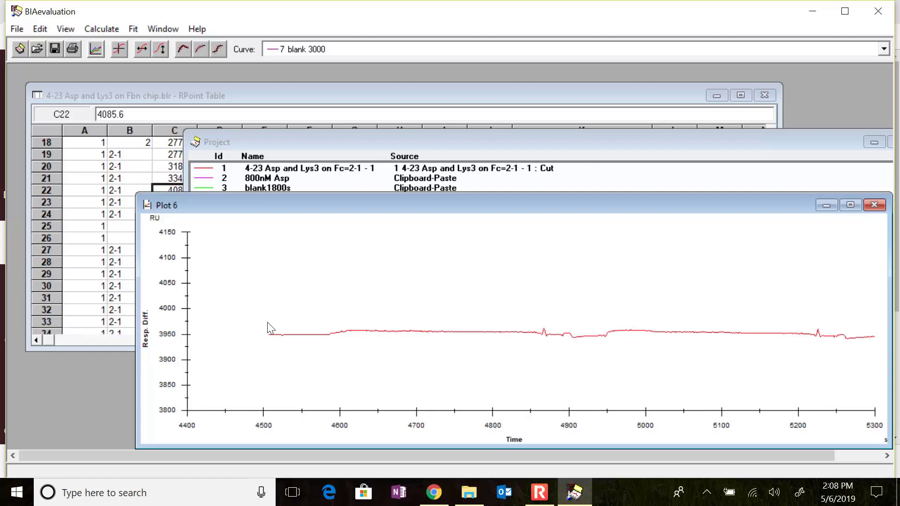
mouse_move(260, 323)
mouse_down()
mouse_move(346, 345)
mouse_move(562, 337)
mouse_move(643, 347)
mouse_up()
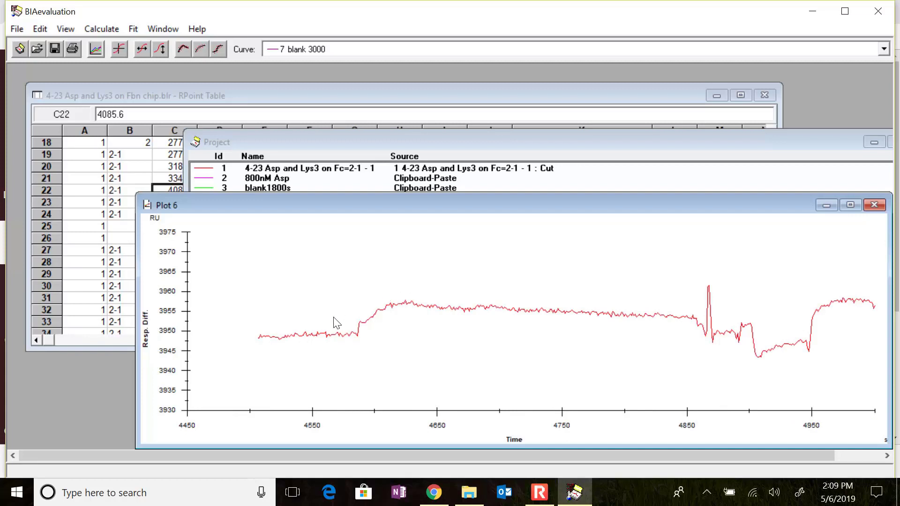
drag(333, 317, 790, 353)
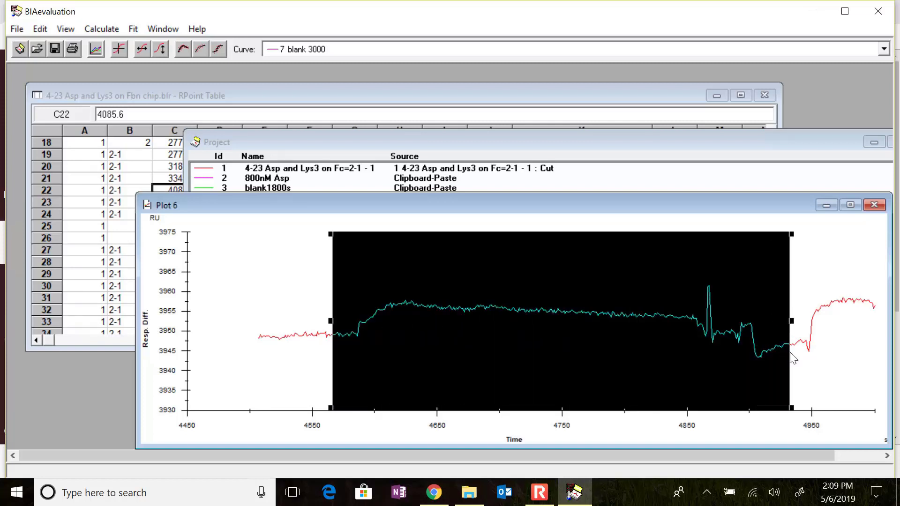
key(ctrl+x)
key(ctrl+v)
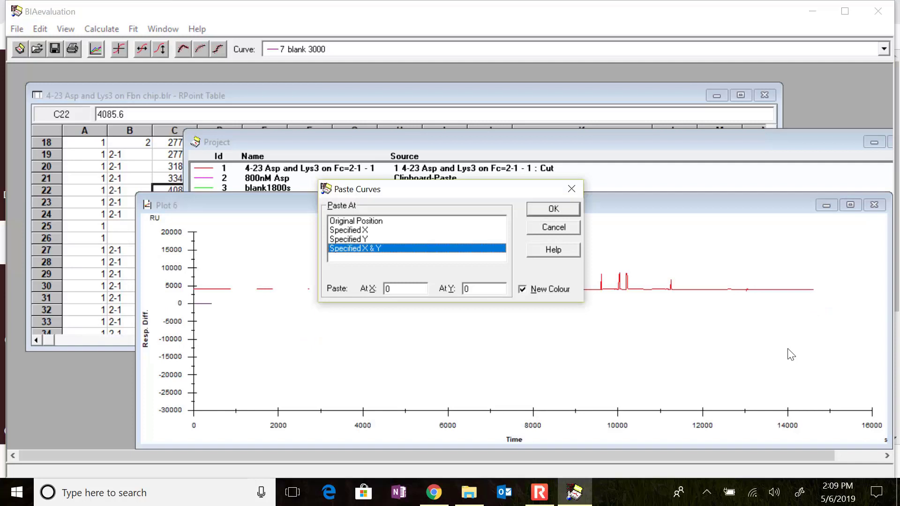
click(537, 208)
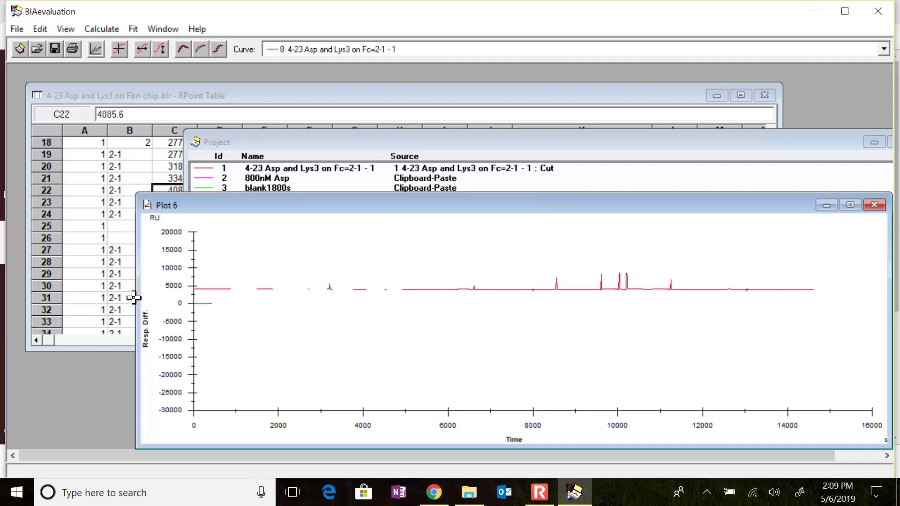
Rename the newly pasted curve 8 in the project's curve list as 100nM Asp
click(401, 128)
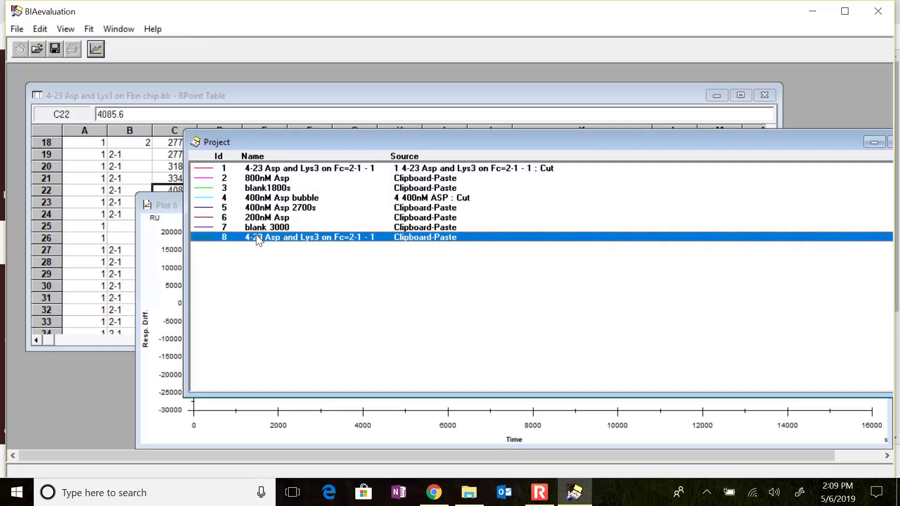
double_click(256, 236)
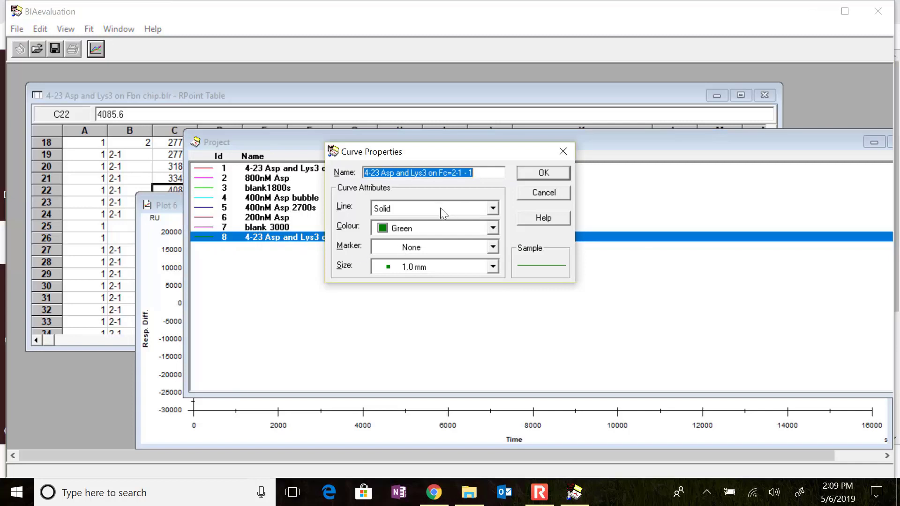
text(bla)
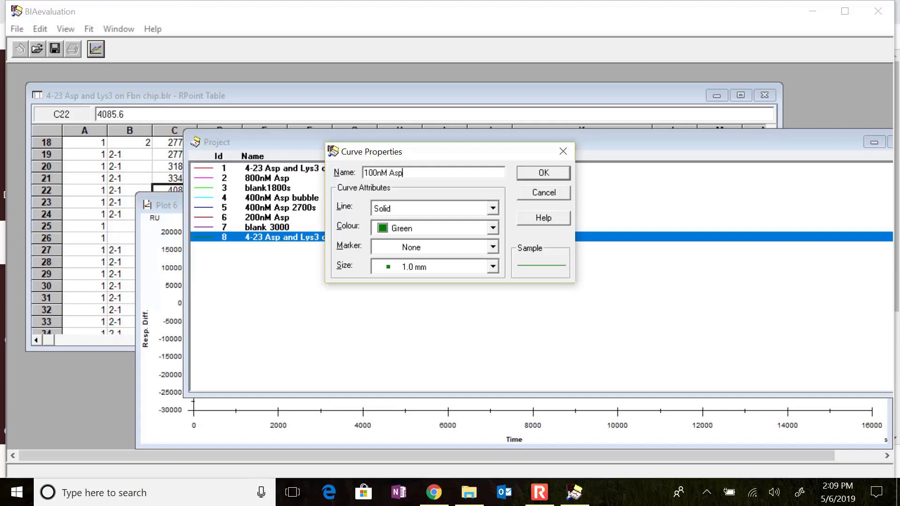
key(Return)
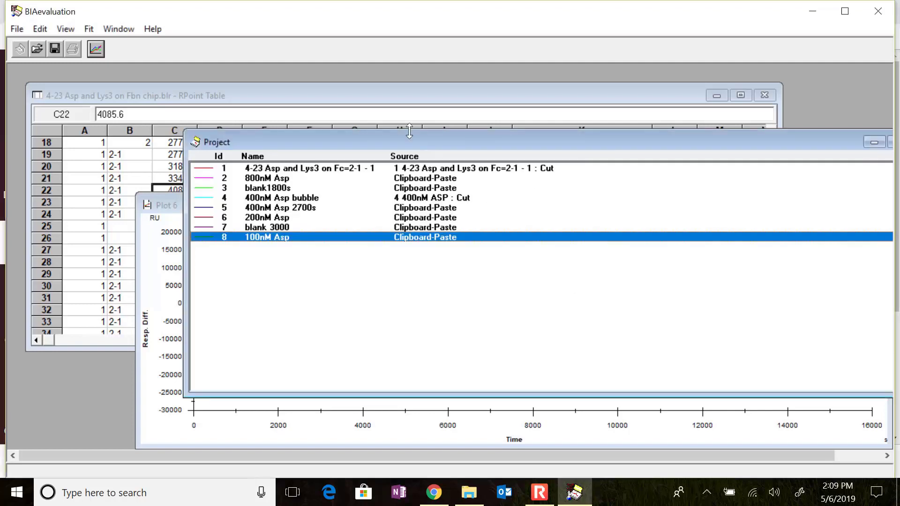
Cut the 50 ul Asp injection listed in RPoint table row 24, about 4920 to 5325 s, from the main curve and paste it at X 0, Y 0
click(176, 200)
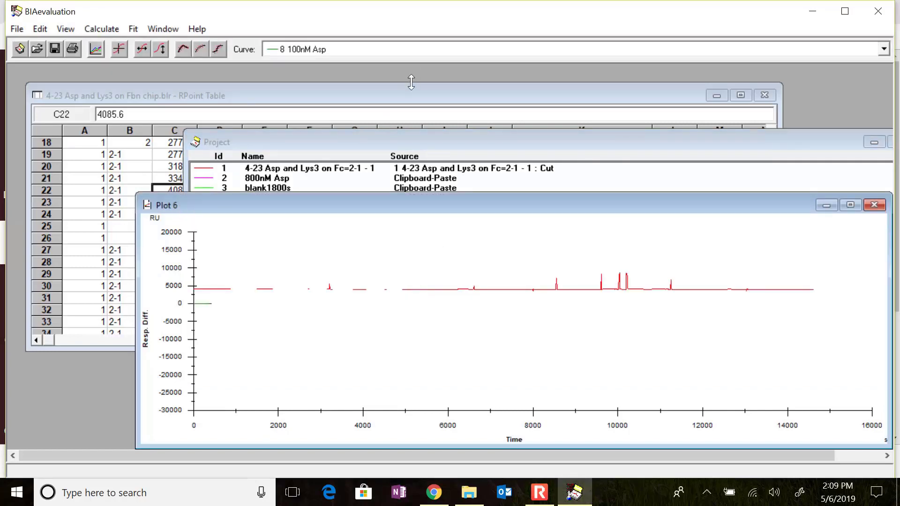
click(415, 97)
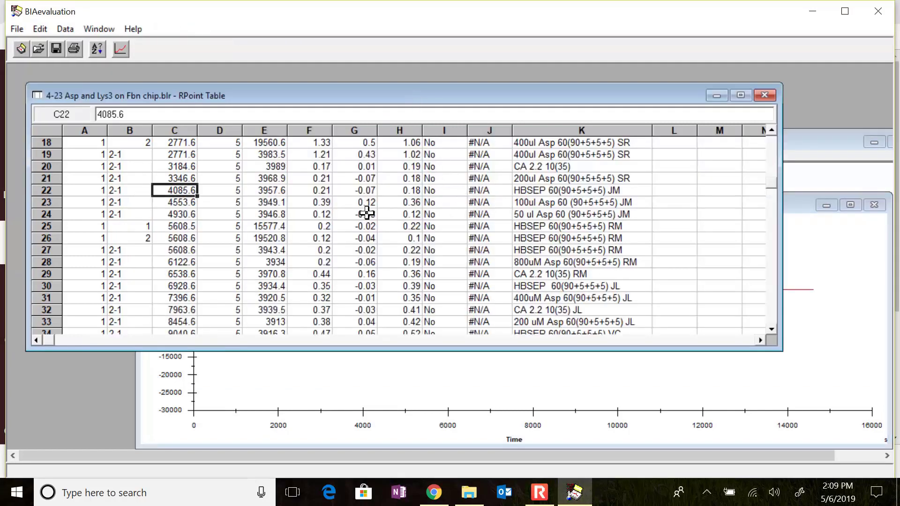
click(193, 215)
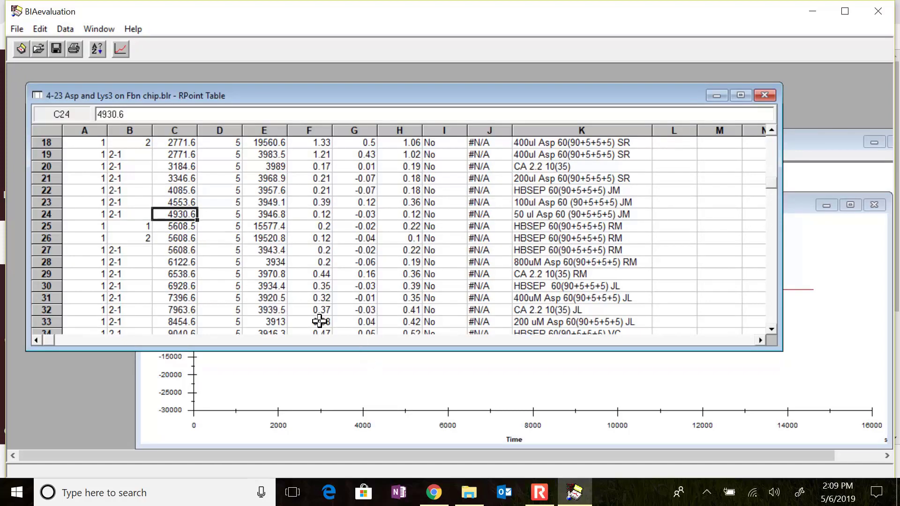
click(295, 390)
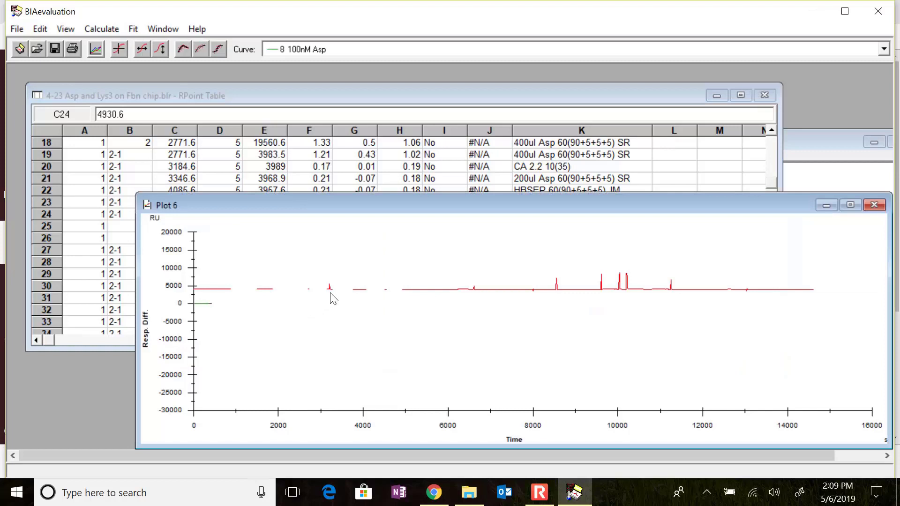
mouse_move(348, 284)
mouse_down()
mouse_move(518, 293)
mouse_move(521, 301)
mouse_up()
drag(275, 287, 721, 310)
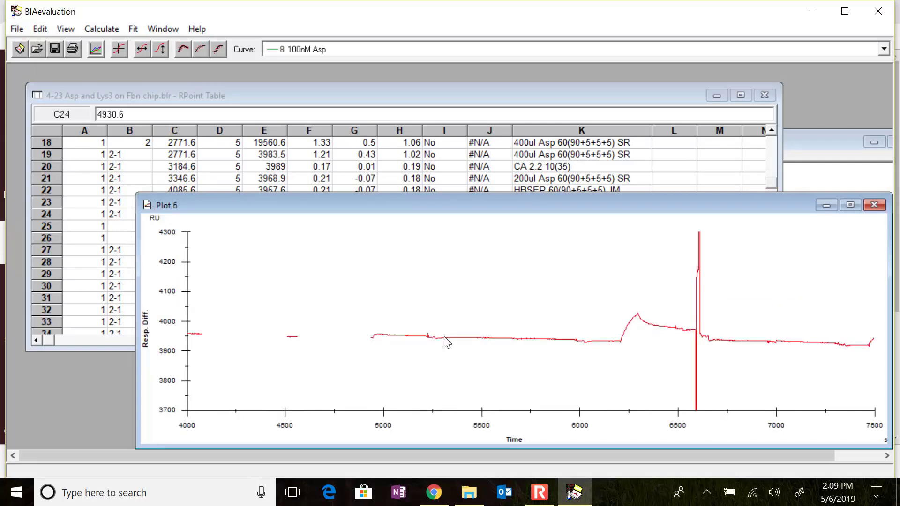
mouse_move(321, 317)
mouse_down()
mouse_move(639, 354)
mouse_move(643, 362)
mouse_up()
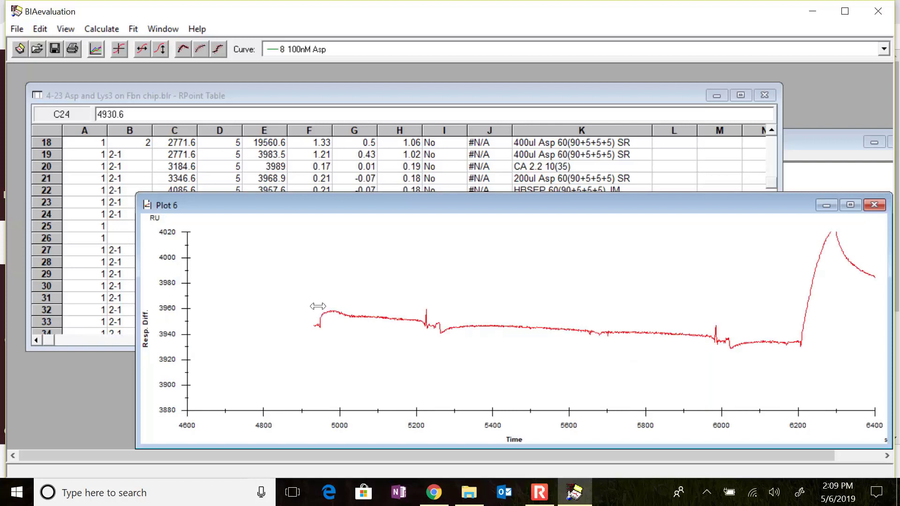
mouse_move(318, 306)
mouse_down()
mouse_move(454, 283)
mouse_move(469, 283)
mouse_move(465, 294)
mouse_up()
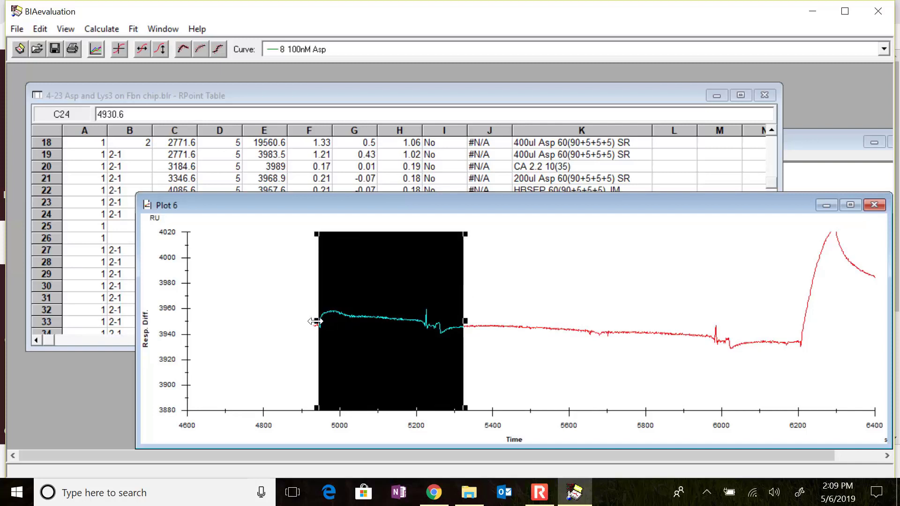
drag(315, 321, 311, 319)
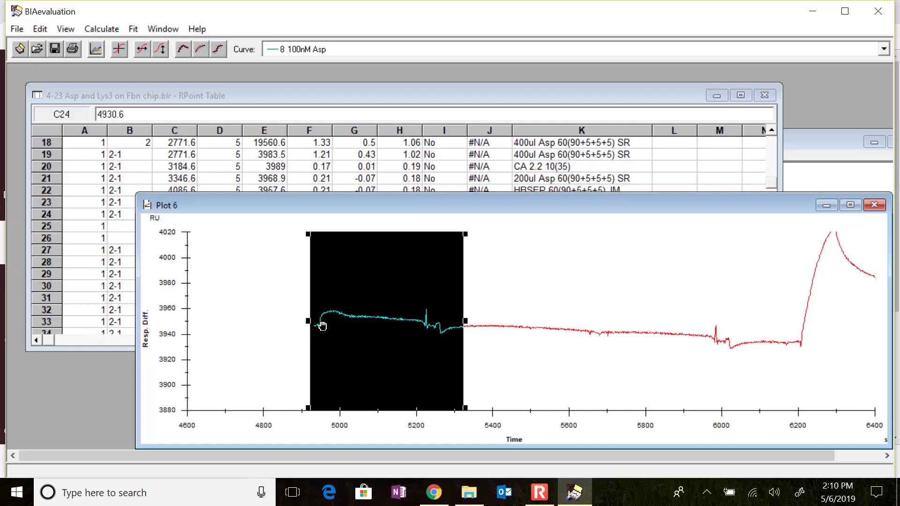
key(ctrl+x)
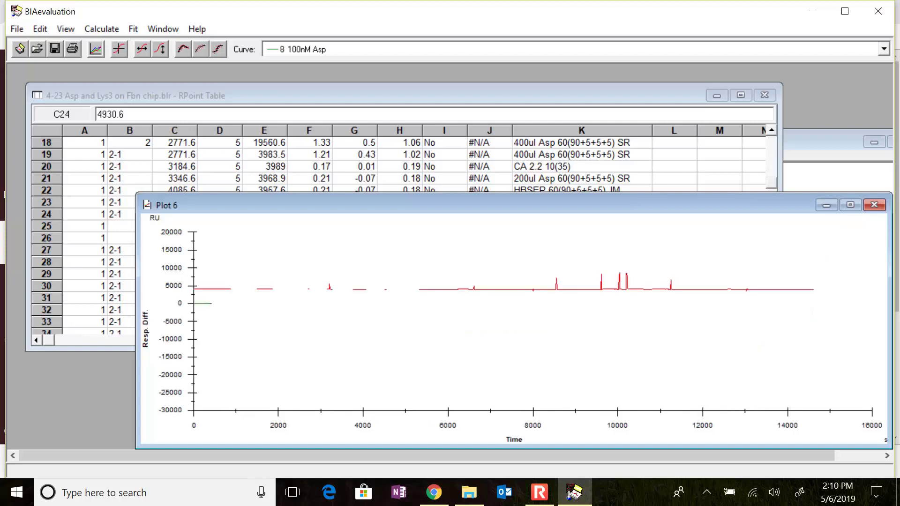
key(ctrl+v)
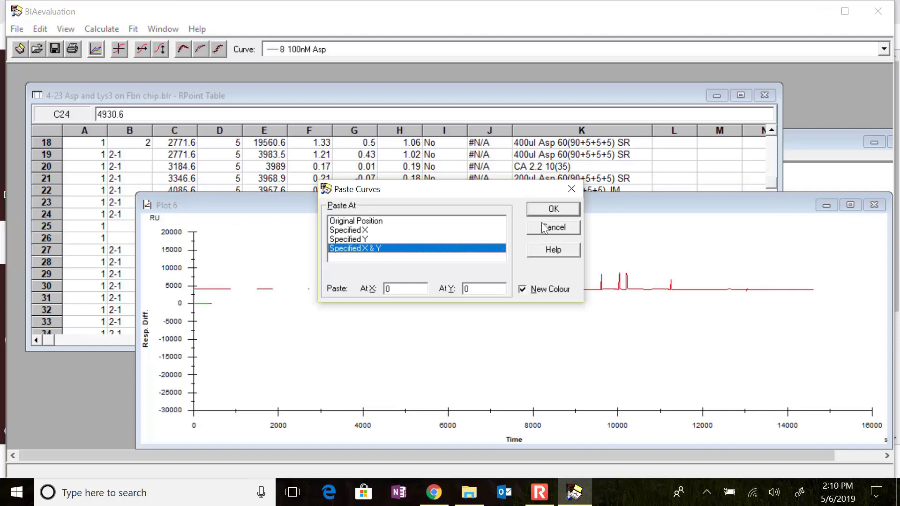
click(549, 210)
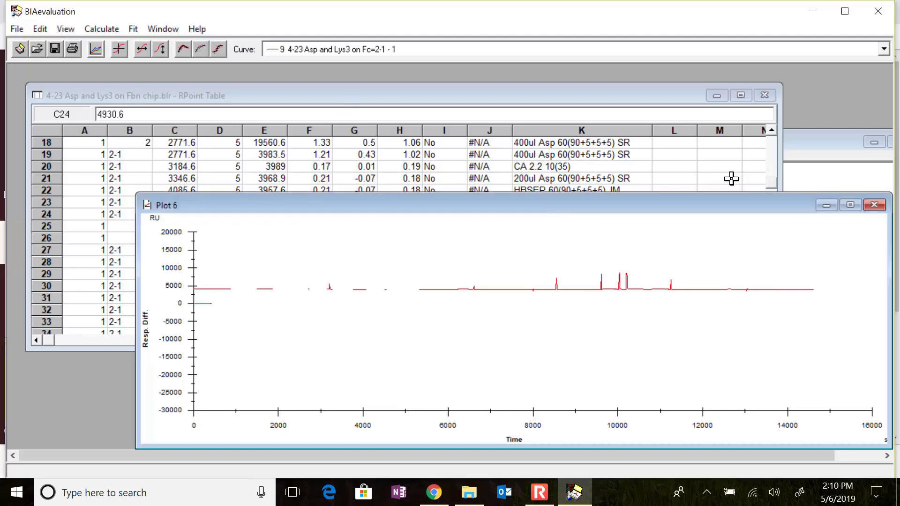
Rename the newly pasted curve 9 in the project's curve list as 50nM Asp
click(805, 147)
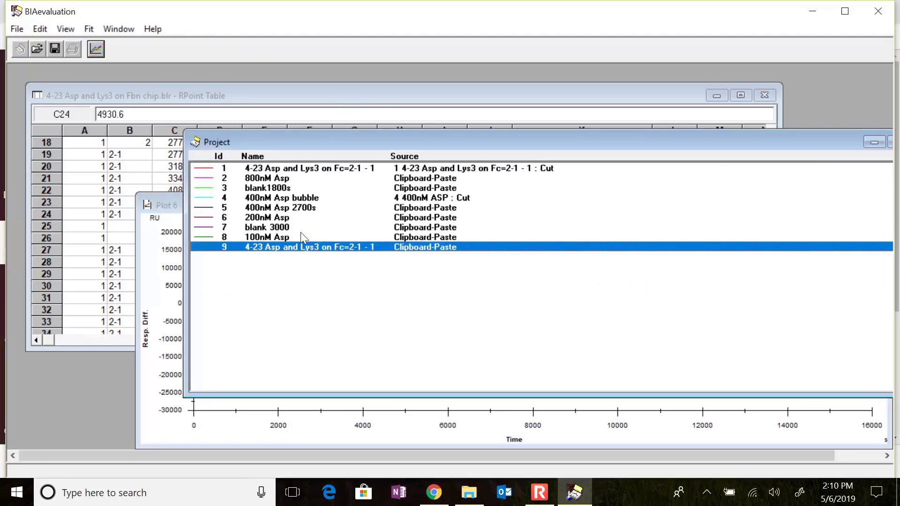
double_click(301, 246)
text(5)
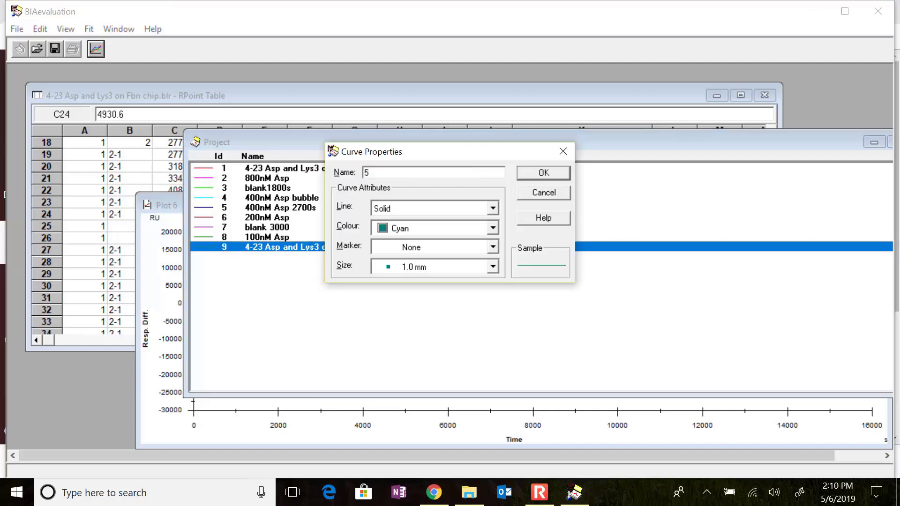
text(0nM Asp)
key(Return)
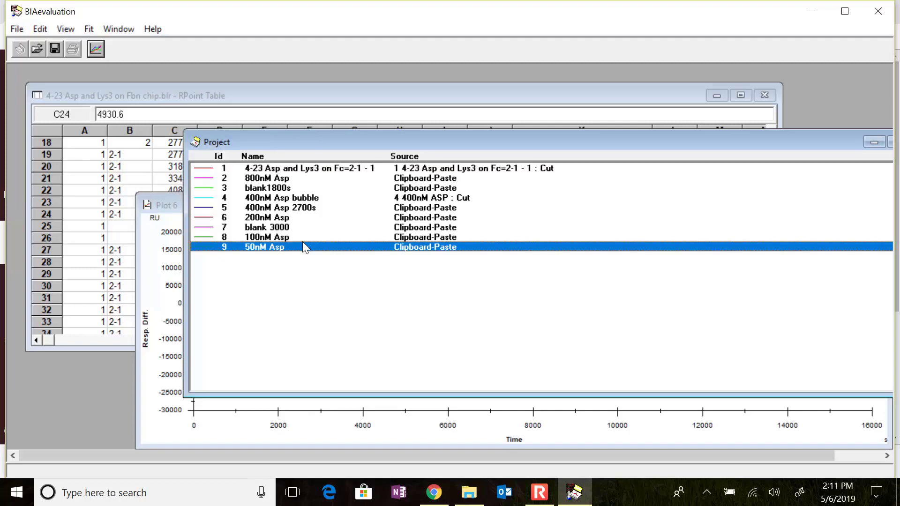
Plot curves 2 to 9, from 800nM Asp to 50nM Asp, together in a new plot window
shift+click(323, 178)
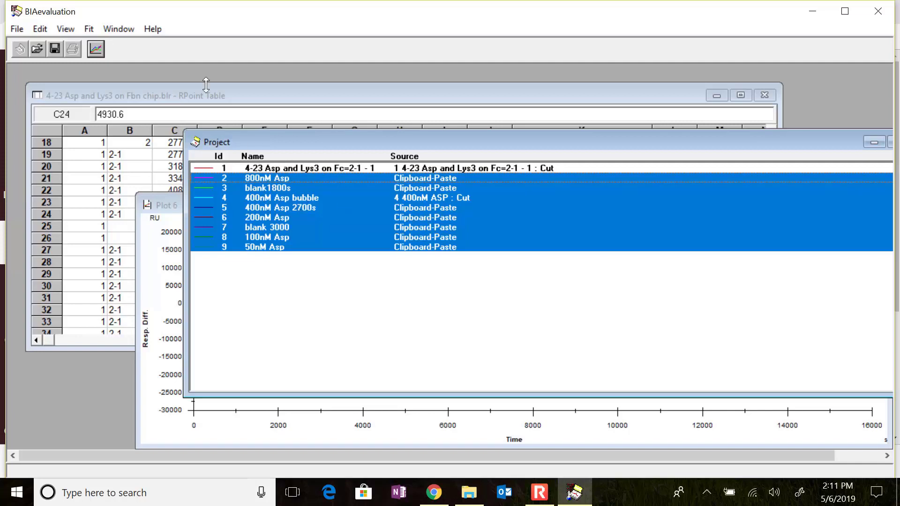
click(100, 51)
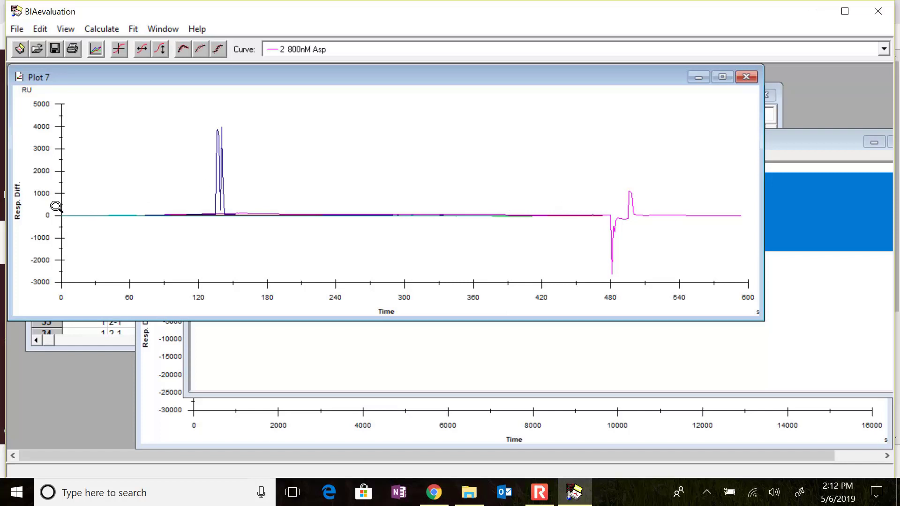
drag(58, 207, 611, 227)
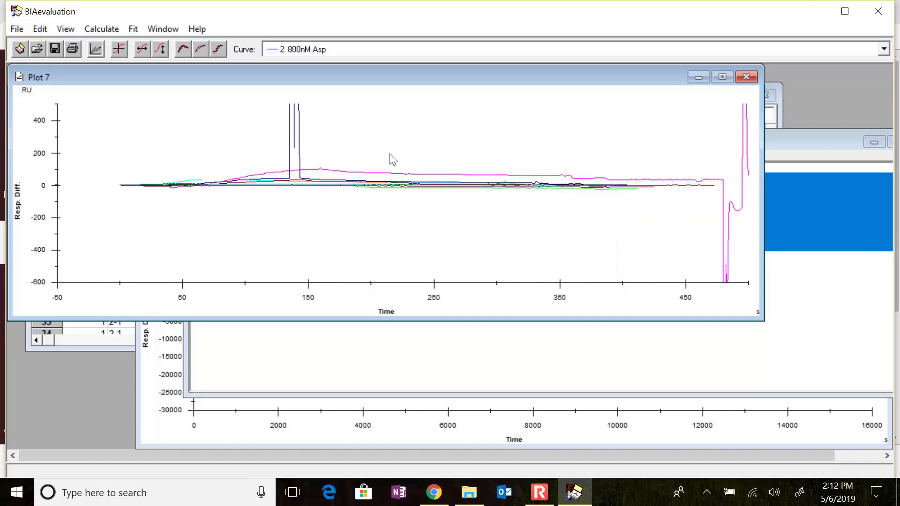
drag(121, 142, 734, 206)
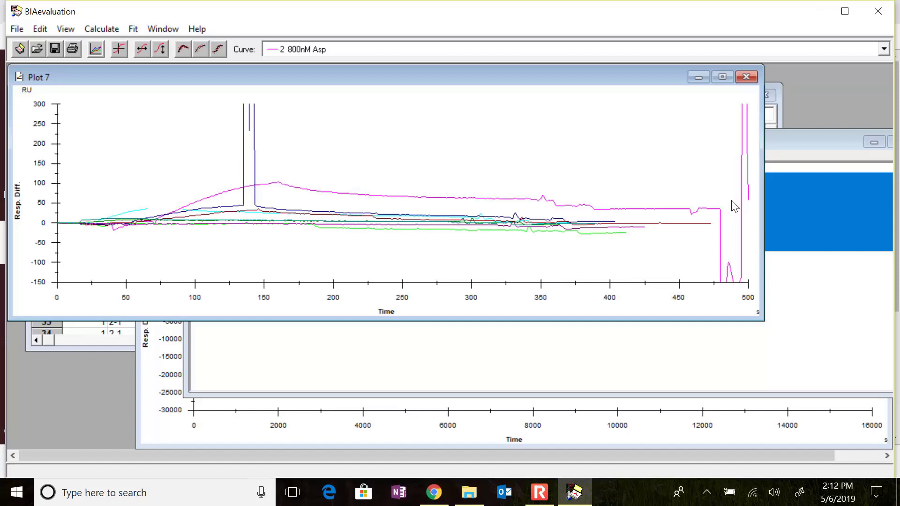
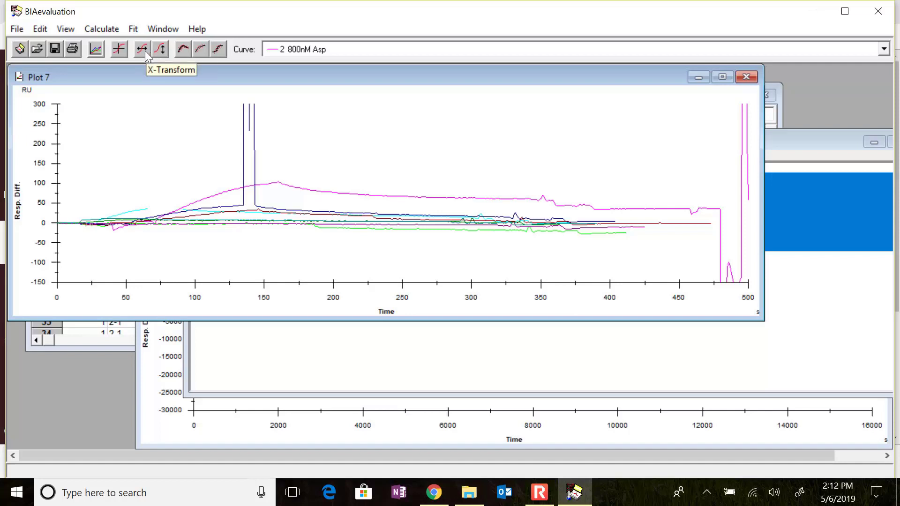
Start an X-Transform Curve Alignment with Replace Original and place the 800nM Asp marker on that curve's peak at about 160 s
click(146, 53)
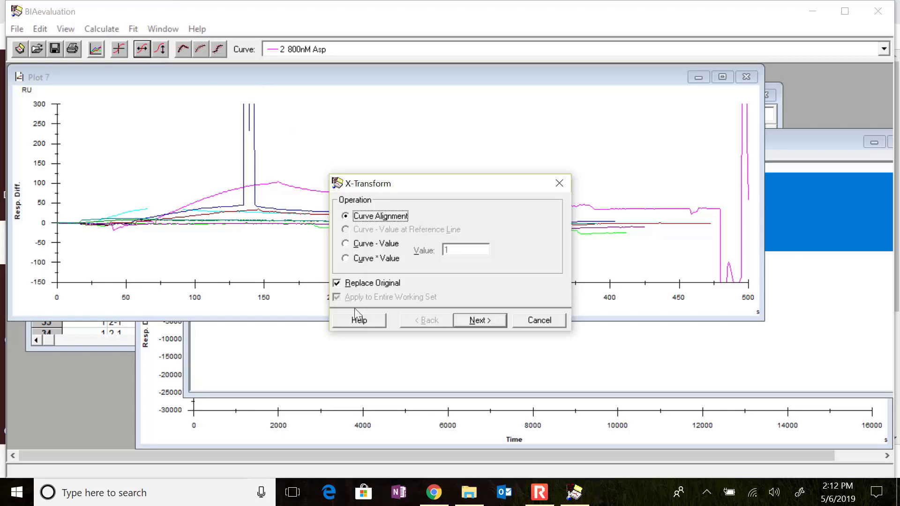
click(482, 325)
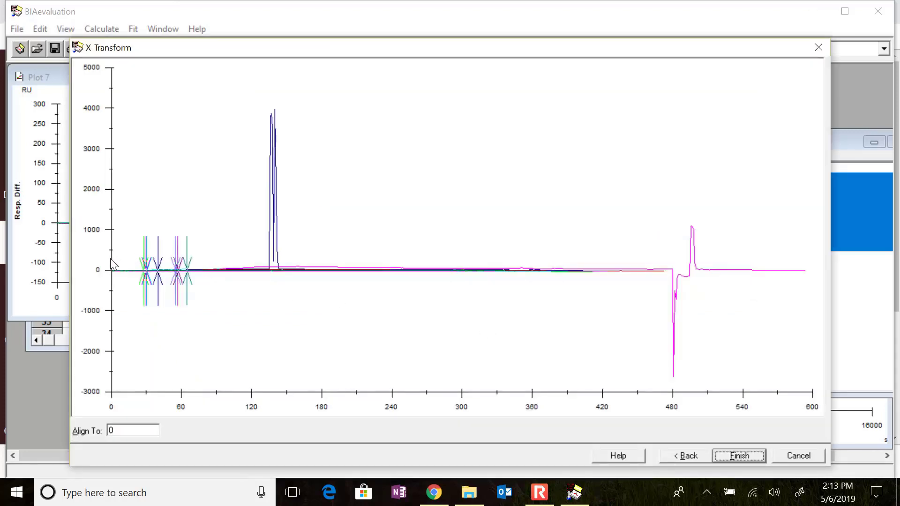
drag(110, 262, 367, 277)
drag(182, 207, 699, 270)
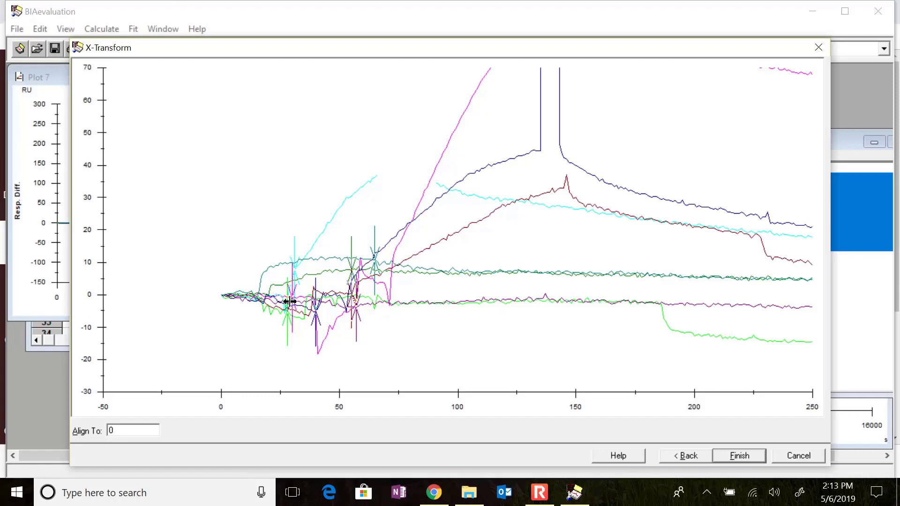
drag(288, 301, 386, 307)
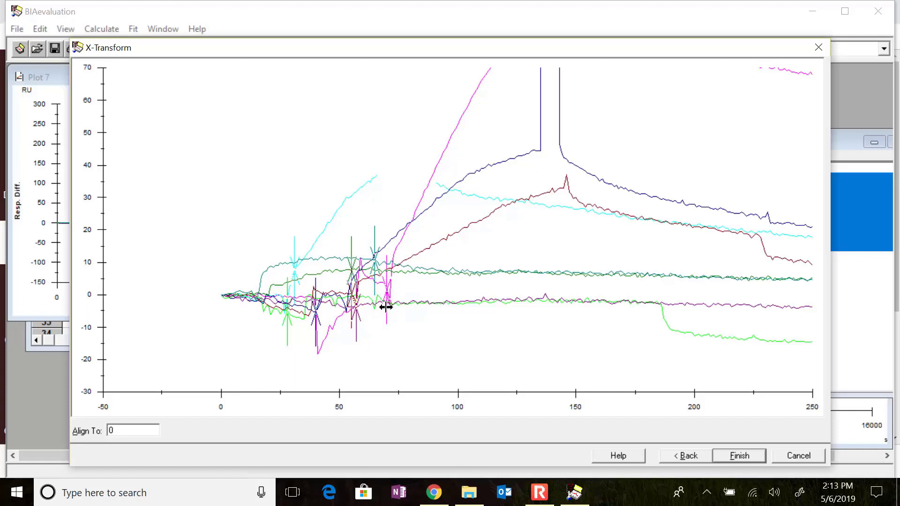
drag(387, 306, 431, 300)
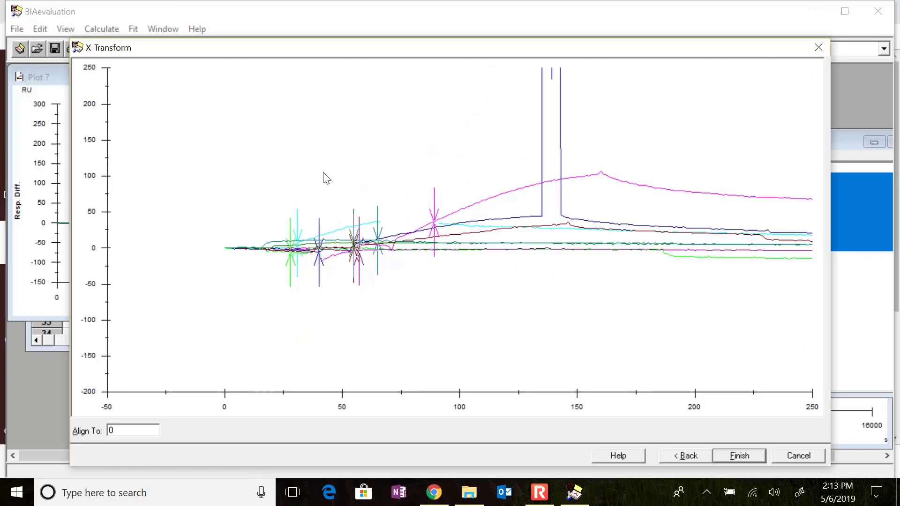
drag(225, 176, 697, 261)
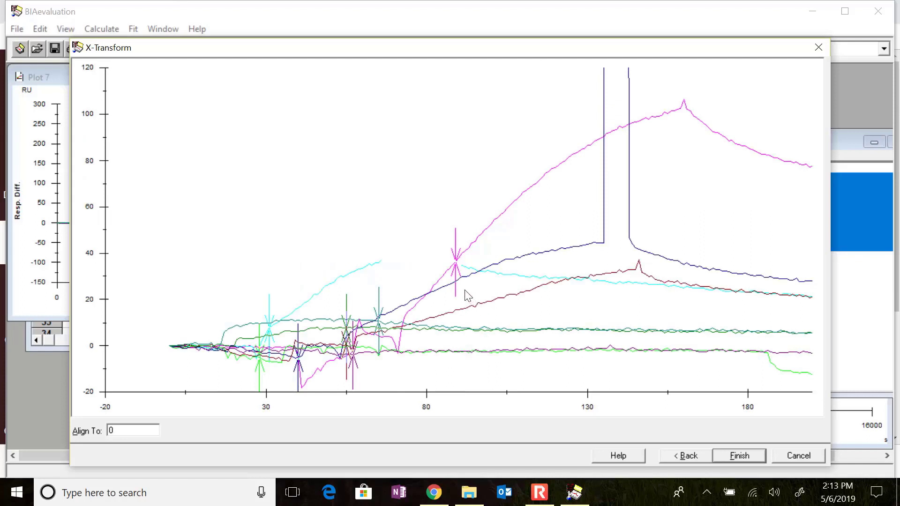
drag(456, 269, 590, 231)
drag(655, 219, 684, 222)
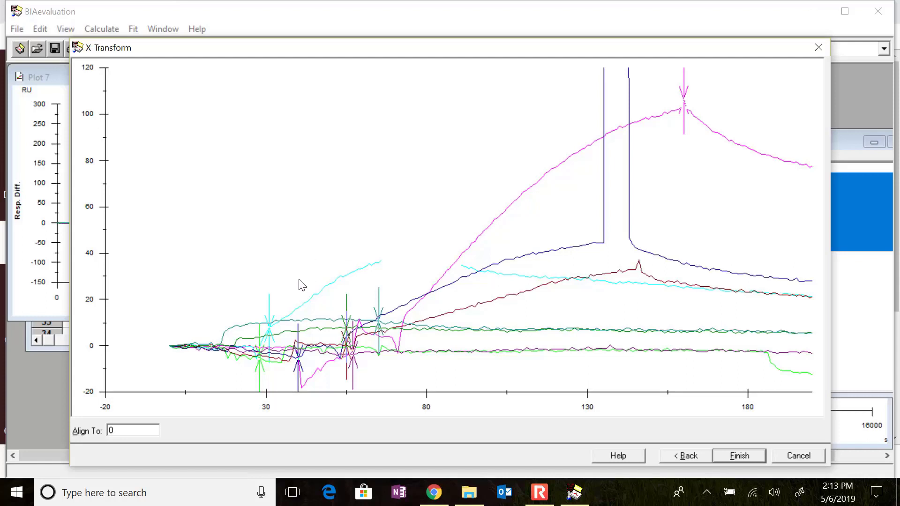
Place the alignment markers for 400nM Asp bubble at about 91 s, 50nM at 127 s, 100nM at 123 s and 200nM at 146 s
mouse_move(269, 315)
mouse_down()
mouse_move(368, 287)
mouse_move(460, 276)
mouse_up()
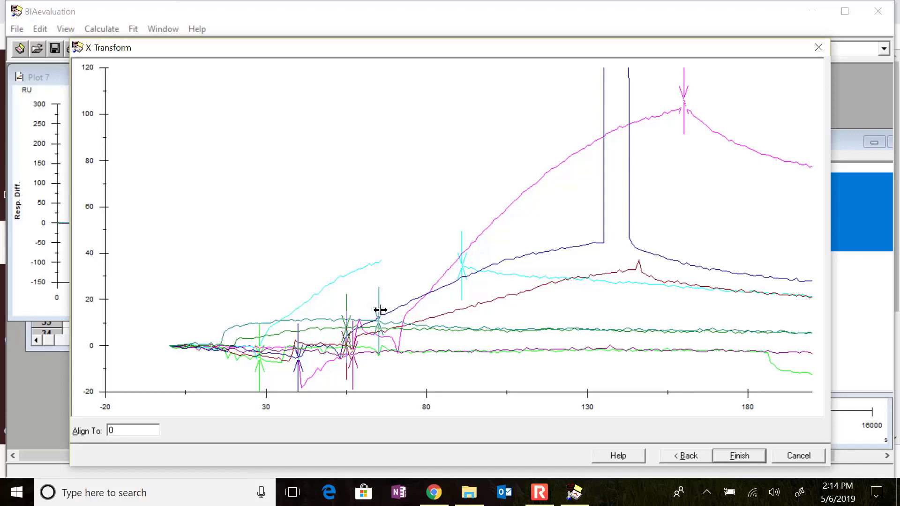
mouse_move(380, 311)
mouse_down()
mouse_move(589, 321)
mouse_move(360, 307)
mouse_move(577, 325)
mouse_up()
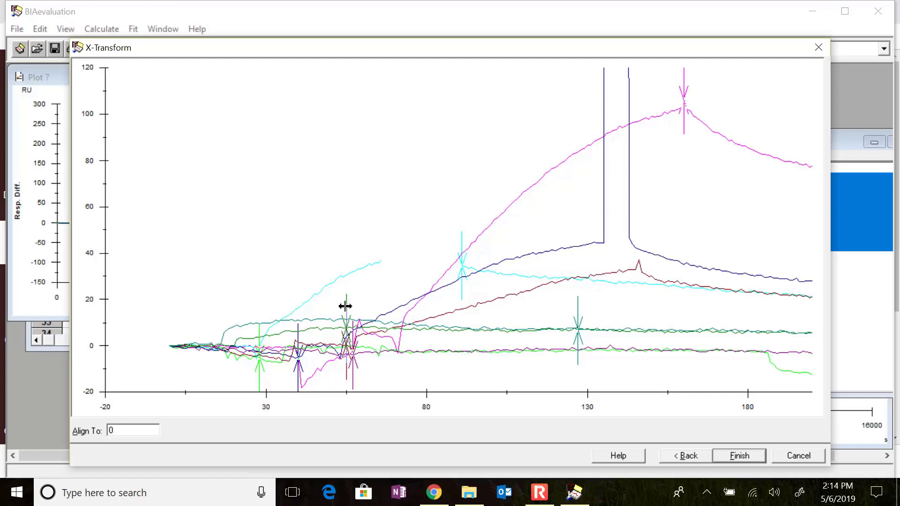
drag(345, 306, 564, 327)
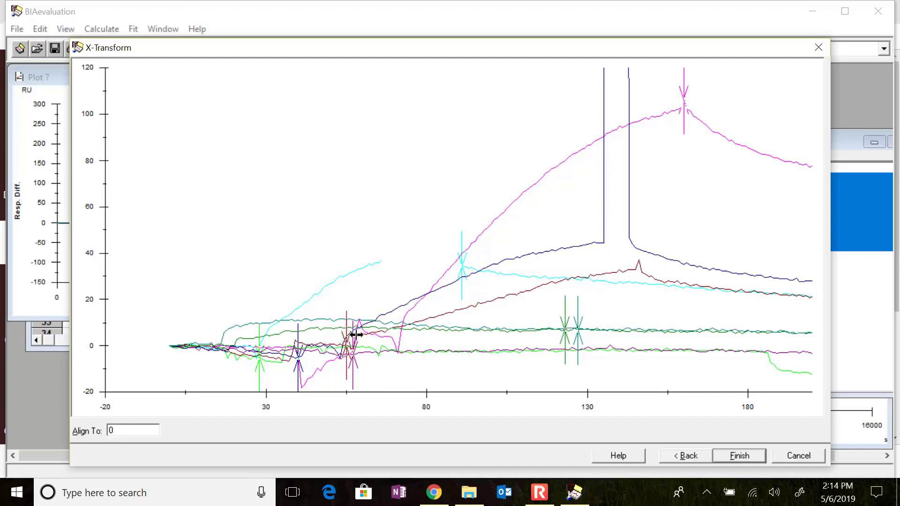
mouse_move(347, 336)
mouse_down()
mouse_move(575, 316)
mouse_move(638, 296)
mouse_up()
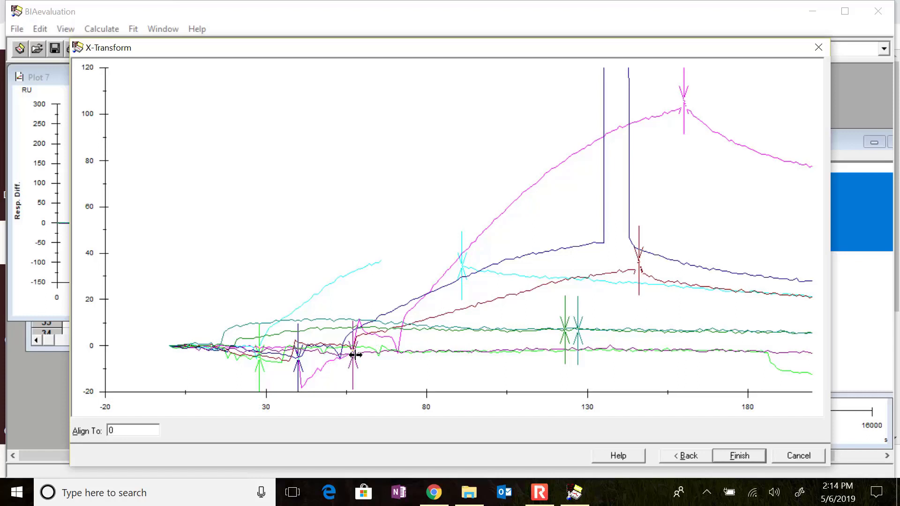
Place the markers for blank 3000 at about 133 s, 400nM Asp 2700s at 143 s and blank1800s at 186 s, and align all to 0
drag(352, 356, 596, 353)
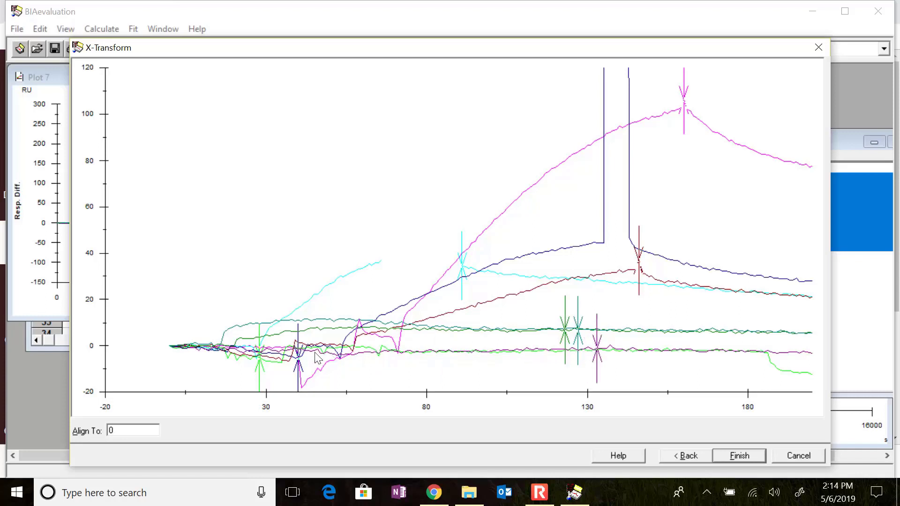
mouse_move(299, 355)
mouse_down()
mouse_move(385, 363)
mouse_move(648, 308)
mouse_move(629, 305)
mouse_up()
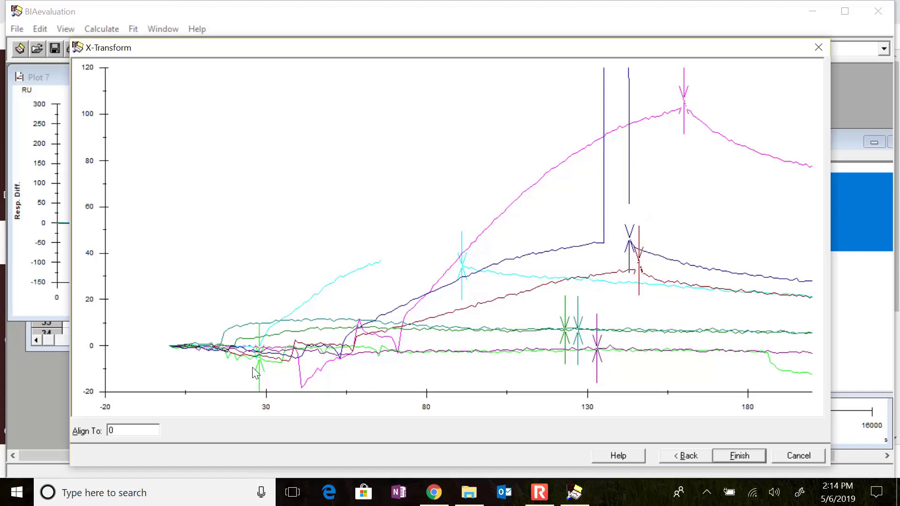
drag(258, 366, 767, 377)
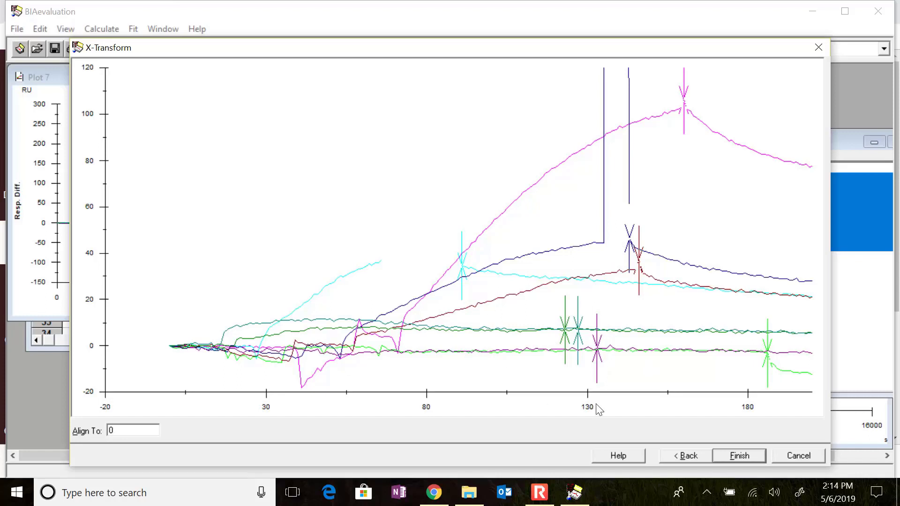
click(728, 454)
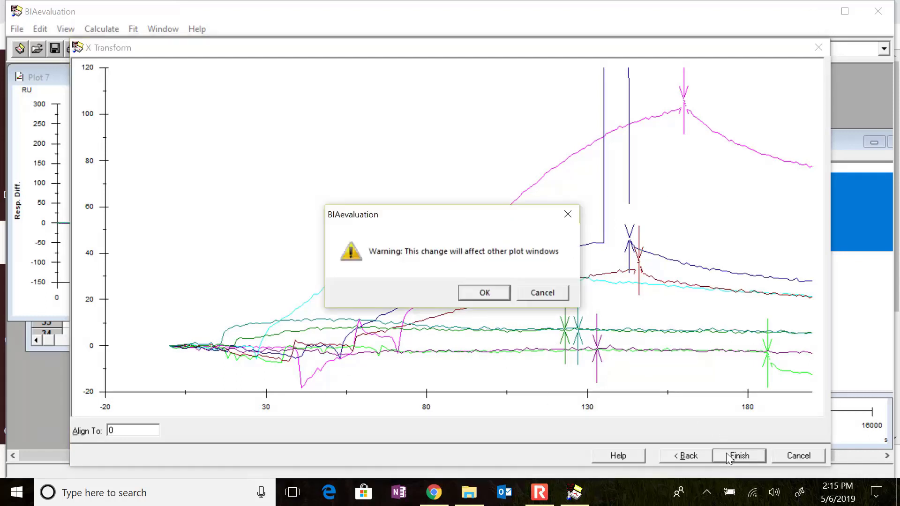
click(496, 291)
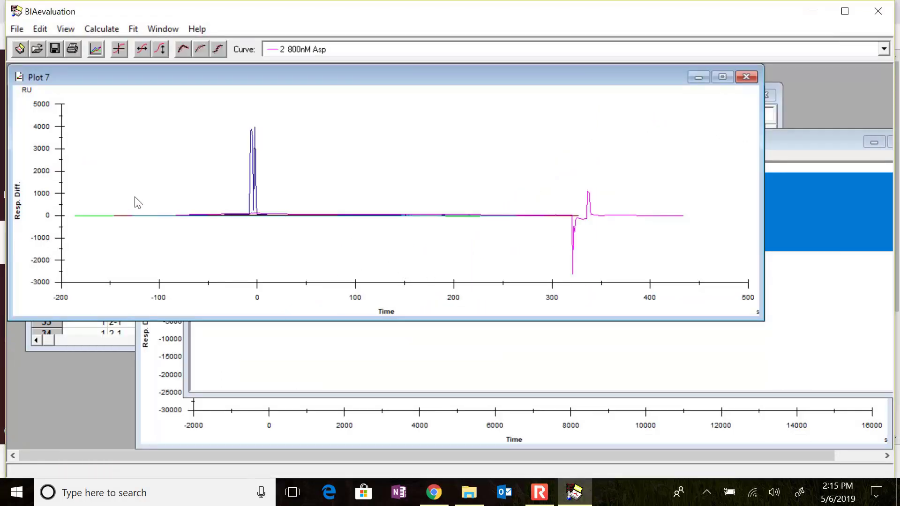
drag(71, 202, 510, 218)
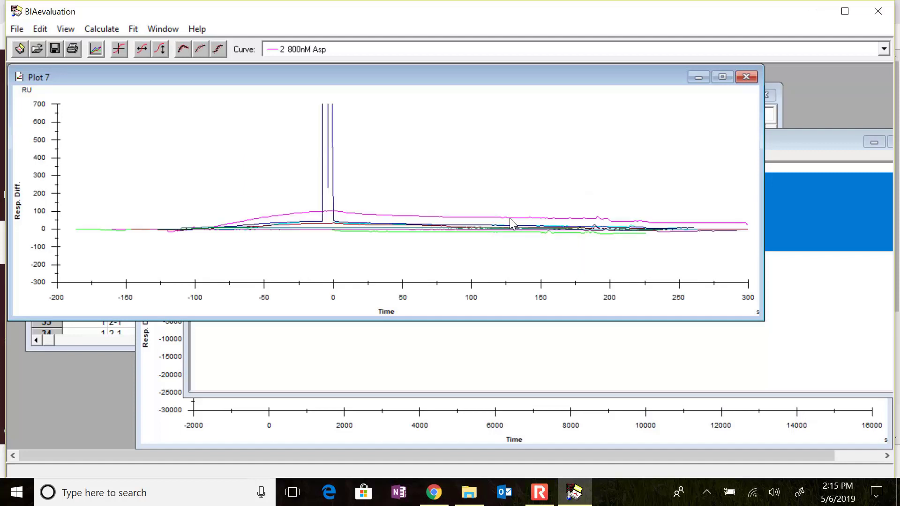
drag(77, 201, 667, 251)
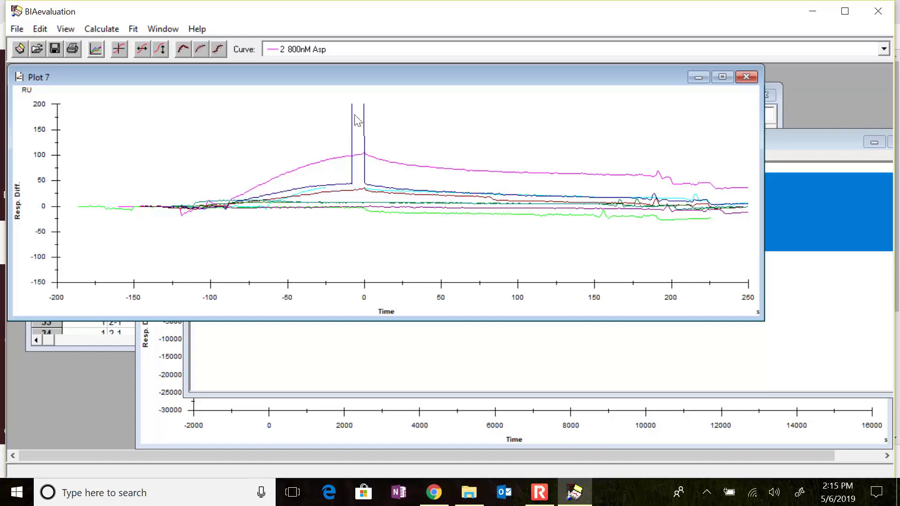
Start another Curve Alignment on Plot 7 and place the 800nM Asp marker on the small bump at about 191 s
mouse_move(393, 77)
mouse_down()
mouse_move(602, 144)
mouse_move(595, 193)
mouse_move(562, 241)
mouse_move(523, 253)
mouse_move(502, 120)
mouse_up()
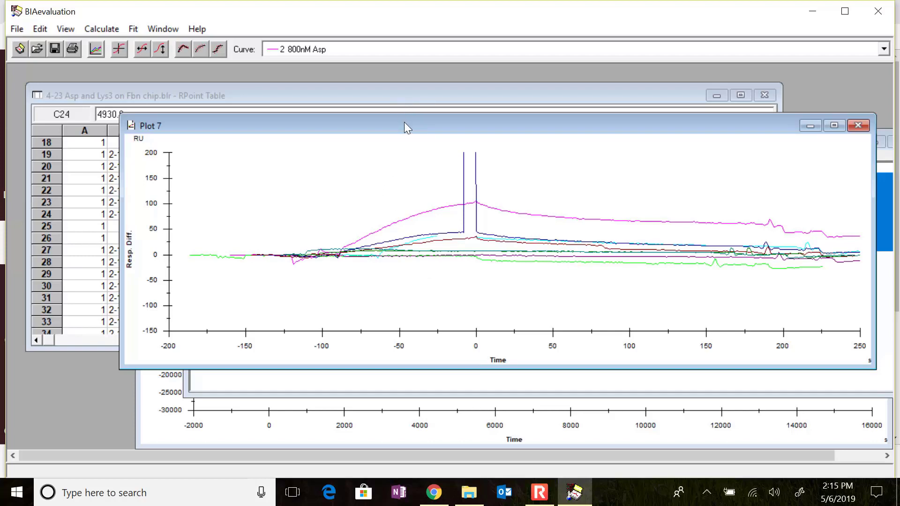
drag(404, 122, 426, 134)
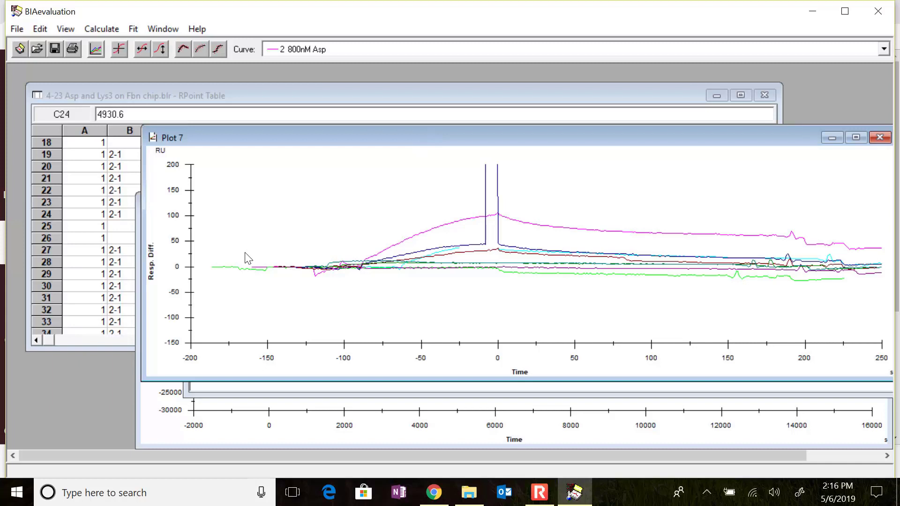
click(142, 49)
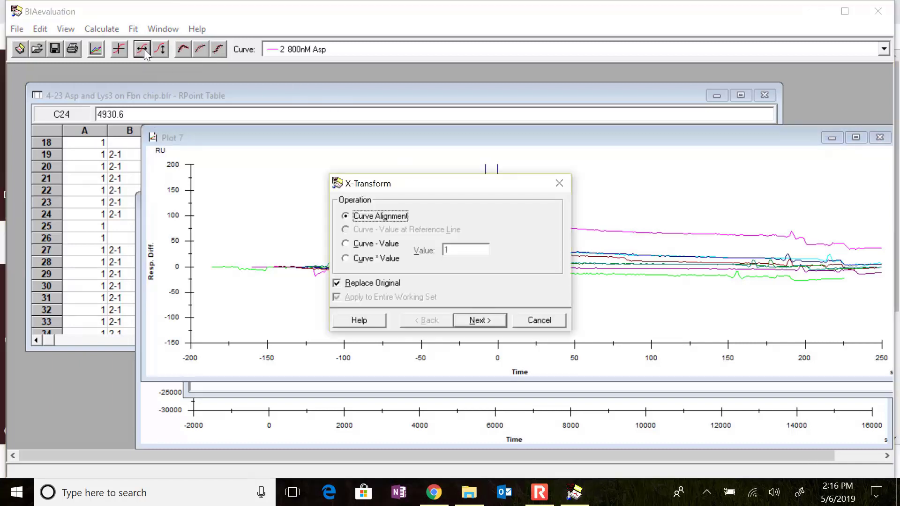
click(473, 320)
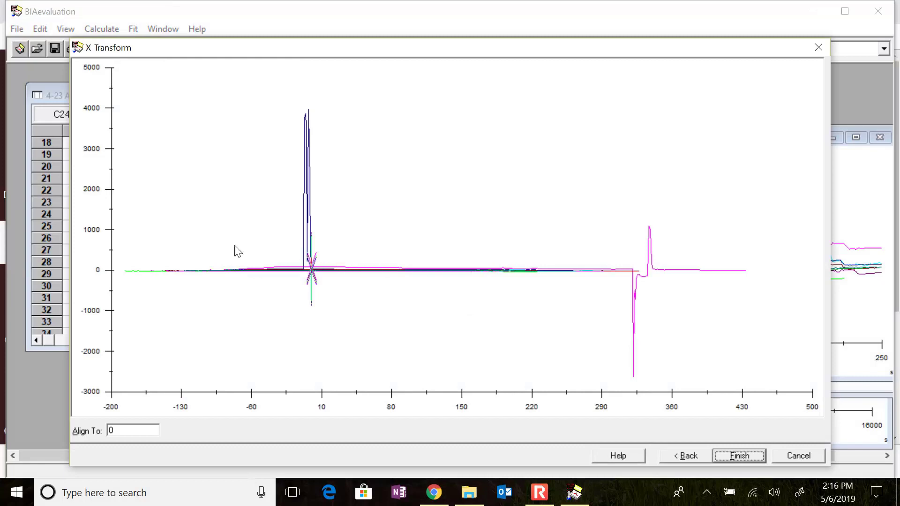
drag(130, 256, 697, 284)
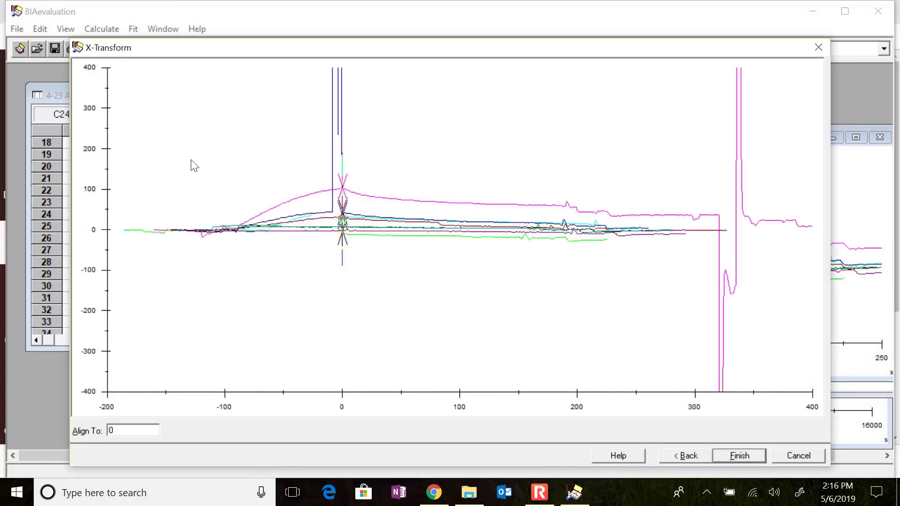
drag(191, 161, 648, 295)
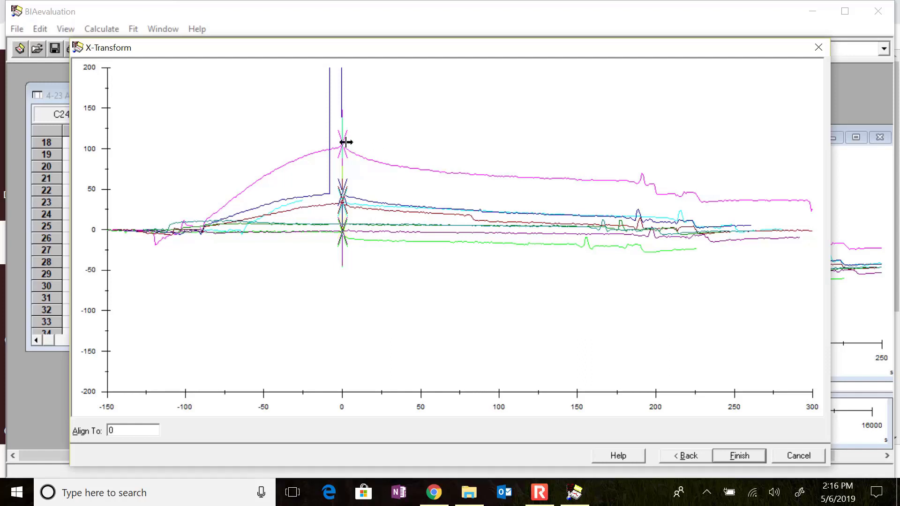
drag(344, 143, 641, 167)
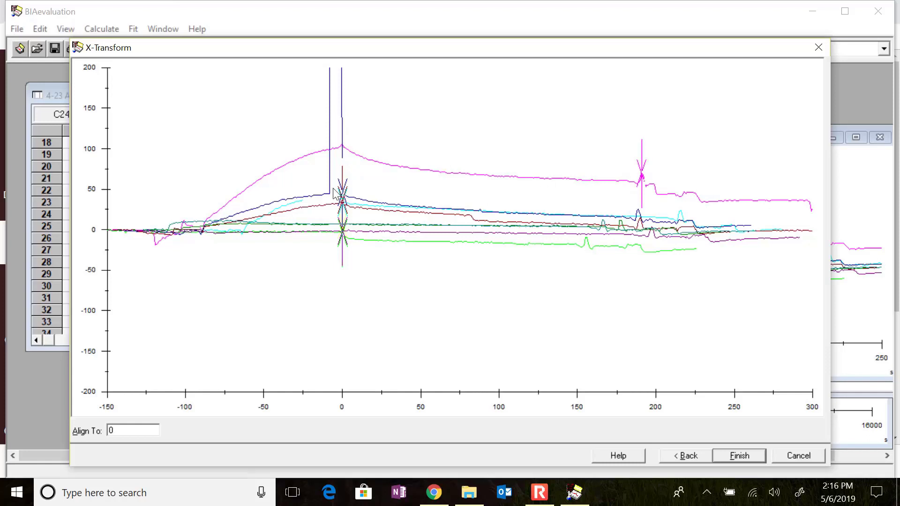
Place the markers for 400nM Asp bubble at about 216 s, 400nM Asp 2700s at 189 s and 200nM Asp at 190 s
drag(337, 188, 680, 208)
mouse_move(344, 191)
mouse_down()
mouse_move(647, 209)
mouse_move(638, 208)
mouse_up()
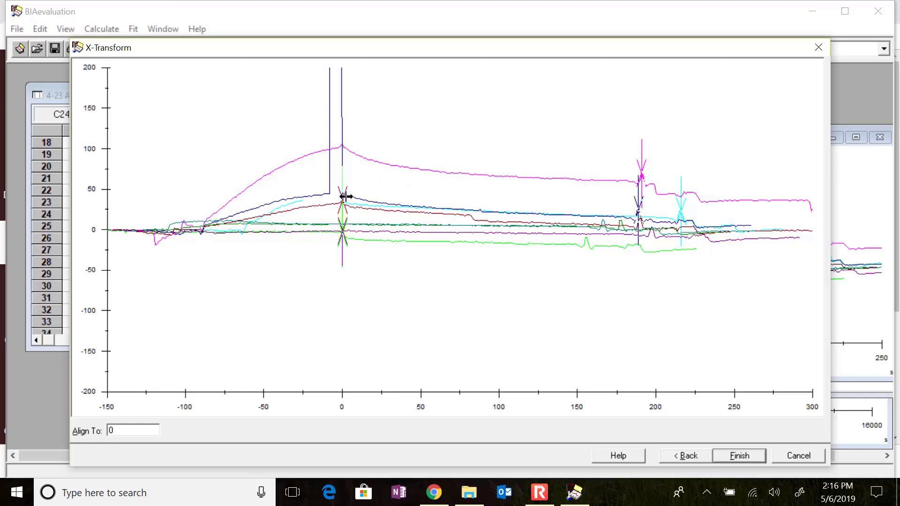
mouse_move(345, 196)
mouse_down()
mouse_move(534, 207)
mouse_move(637, 237)
mouse_up()
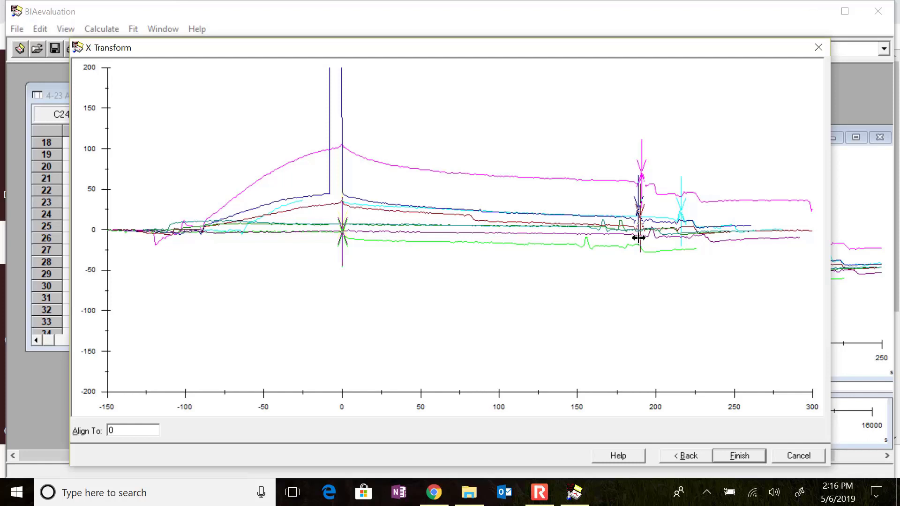
Place the blank1800s marker at about 156 s and the blank 3000 marker at about 198 s, and apply the alignment to 0
mouse_move(342, 228)
mouse_down()
mouse_move(480, 264)
mouse_move(585, 269)
mouse_up()
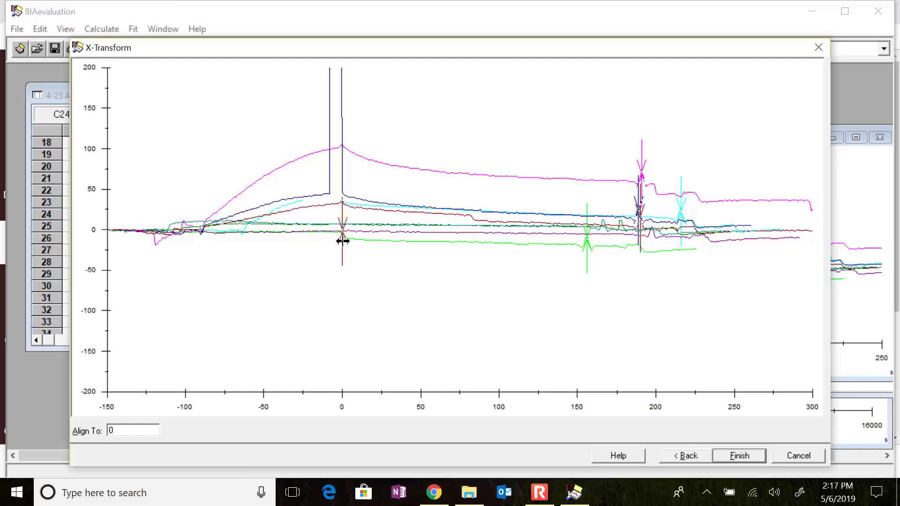
mouse_move(343, 240)
mouse_down()
mouse_move(530, 275)
mouse_move(675, 281)
mouse_move(652, 281)
mouse_up()
click(729, 455)
click(485, 292)
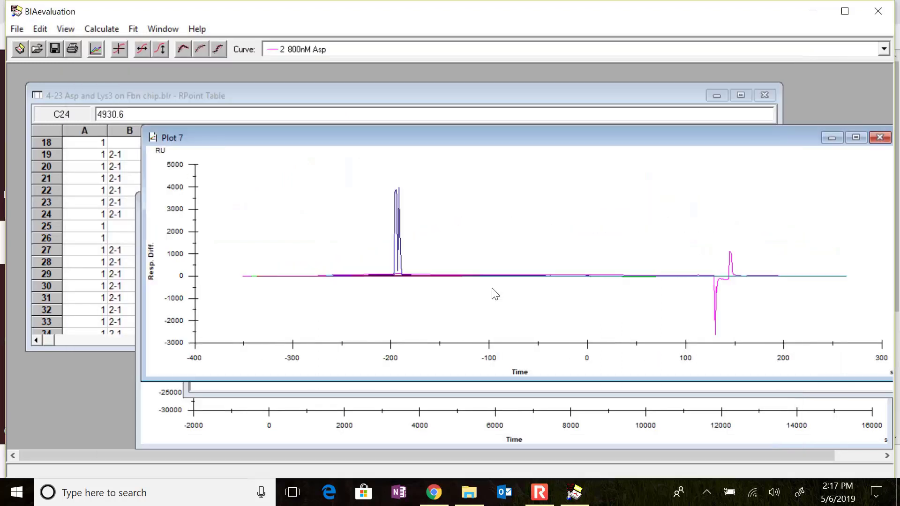
drag(232, 263, 797, 293)
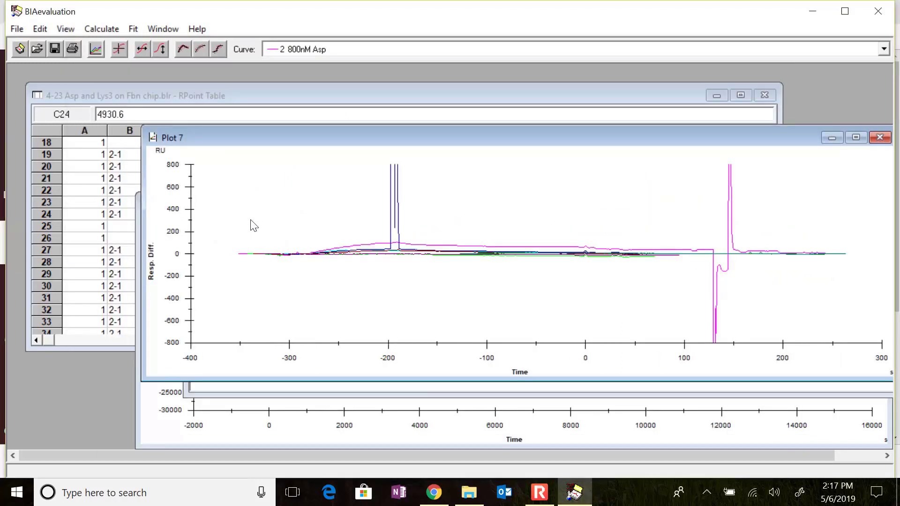
Inspect the aligned curves between about -350 and 100 s in Plot 7, and close the plot
drag(248, 220, 746, 266)
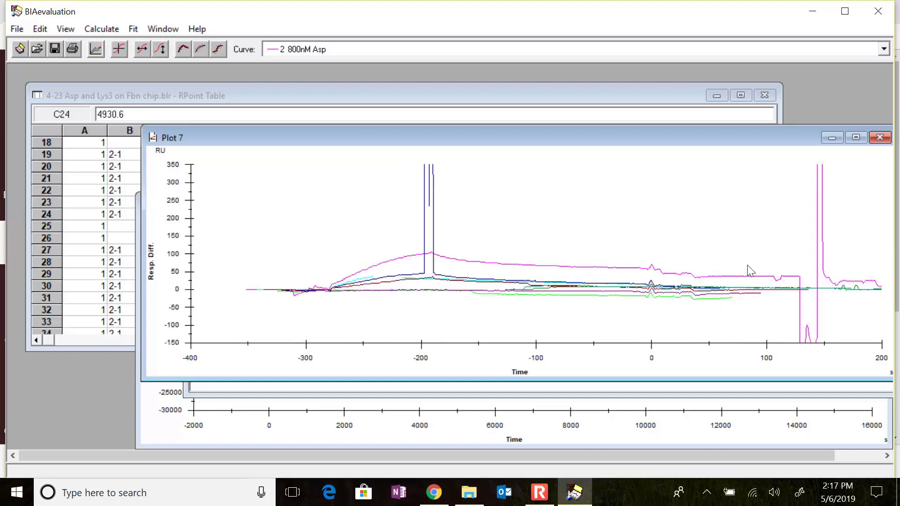
drag(252, 244, 747, 310)
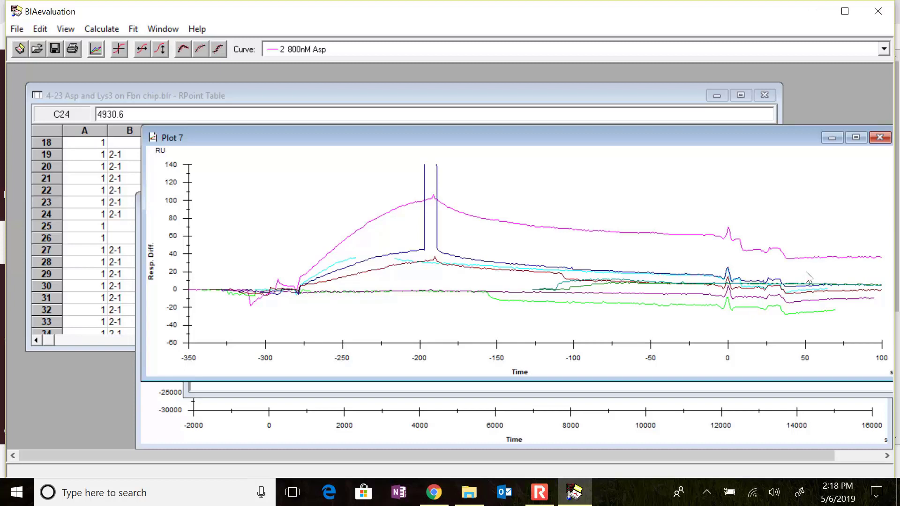
click(880, 137)
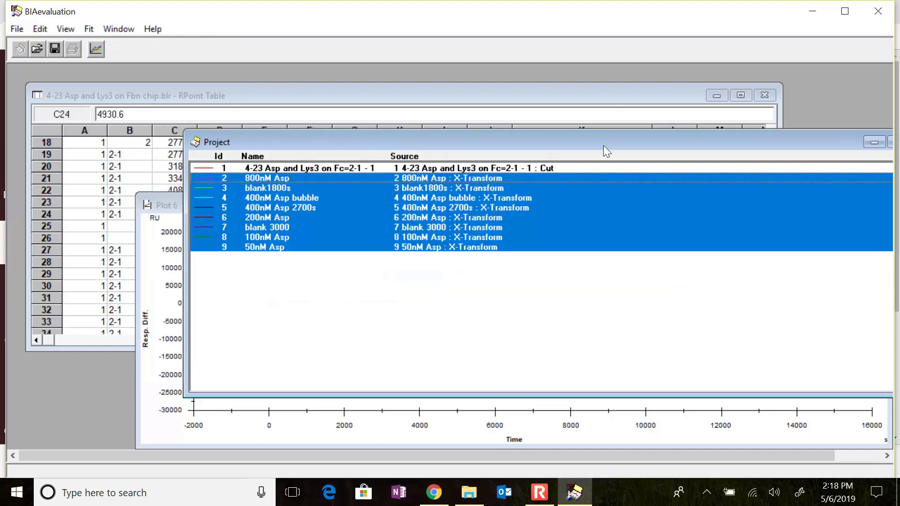
drag(602, 141, 562, 80)
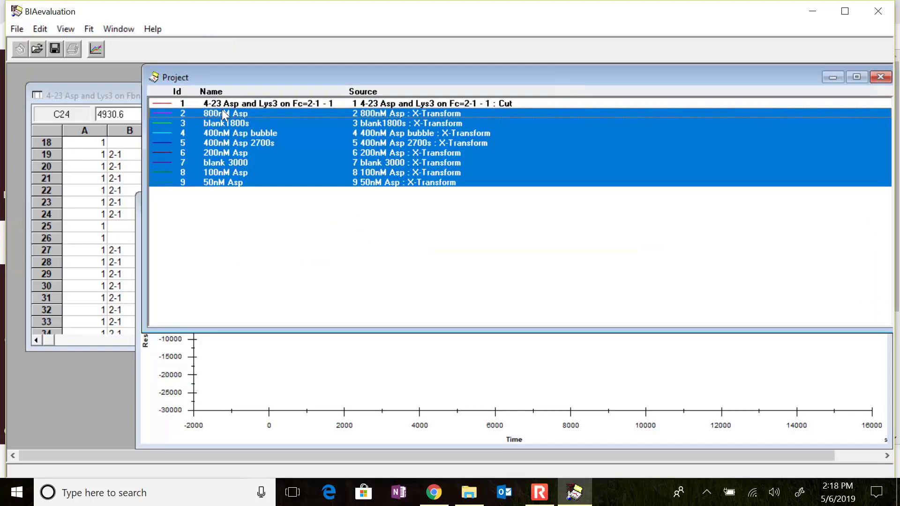
Select 800nM Asp, 400nM Asp 2700s, 200nM Asp and blank 3000 in the project list, and close Plot 6
click(228, 162)
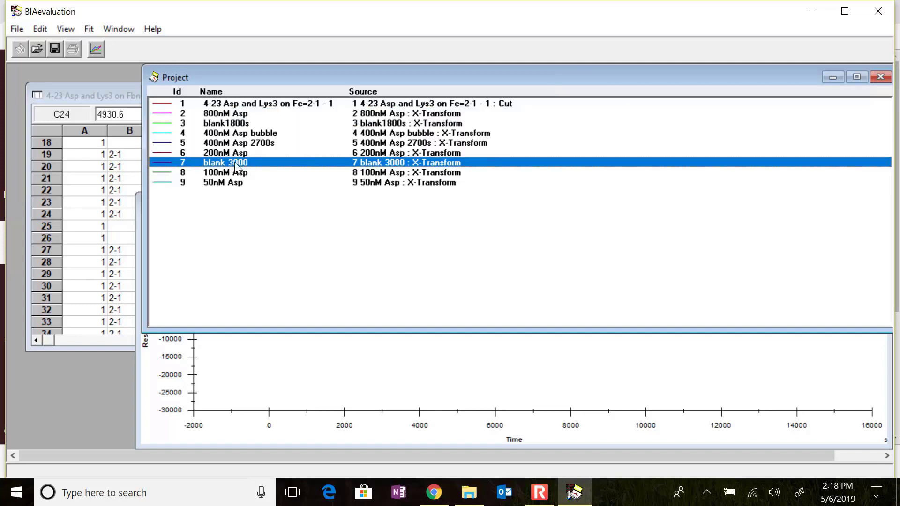
click(244, 113)
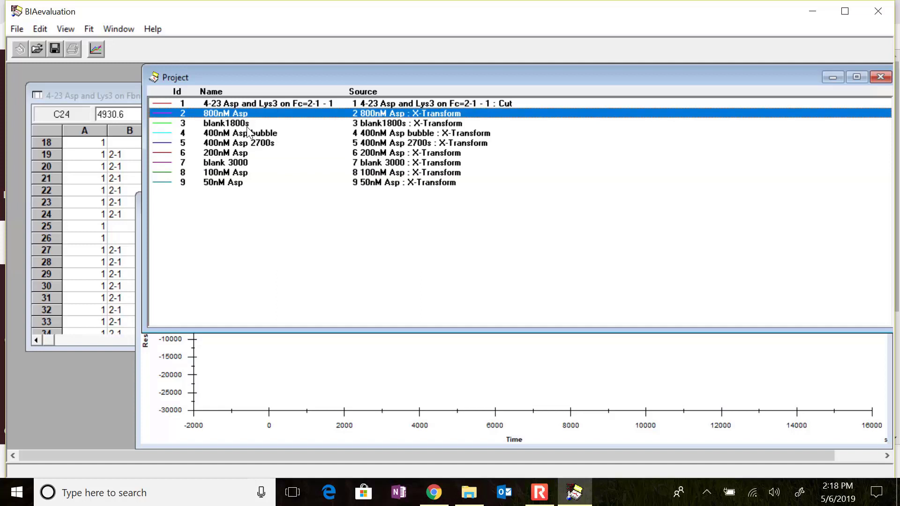
shift+click(250, 133)
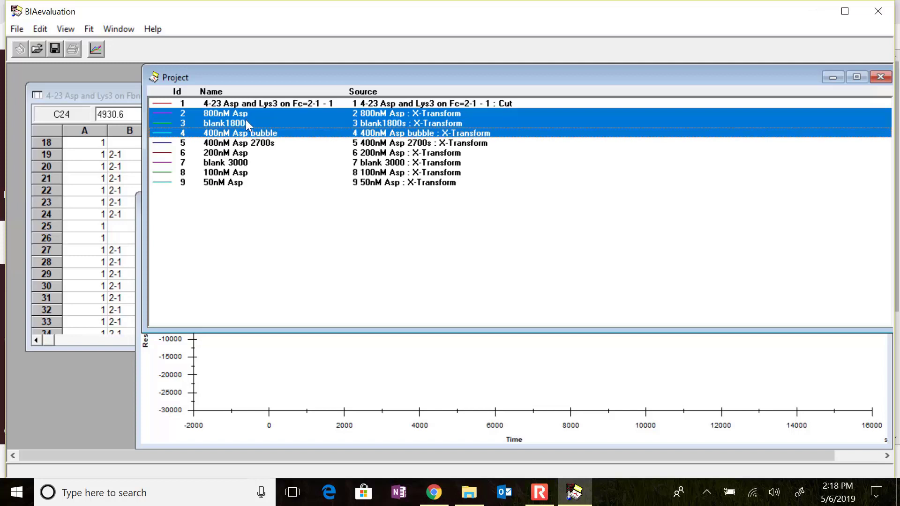
ctrl+click(245, 123)
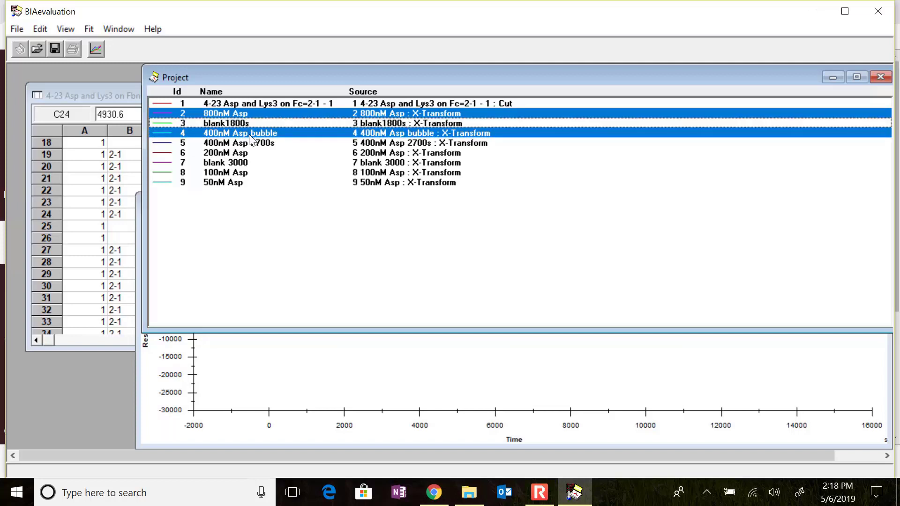
ctrl+click(251, 133)
ctrl+click(253, 144)
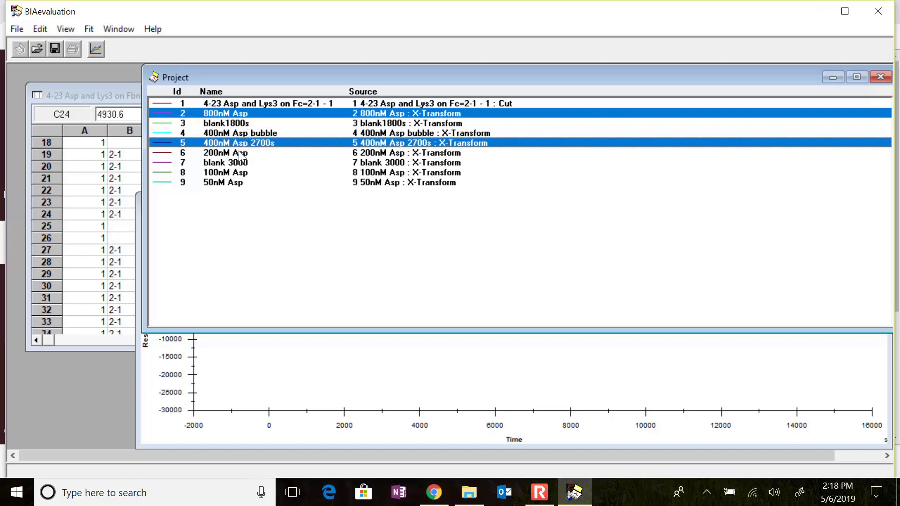
ctrl+click(241, 153)
ctrl+click(244, 163)
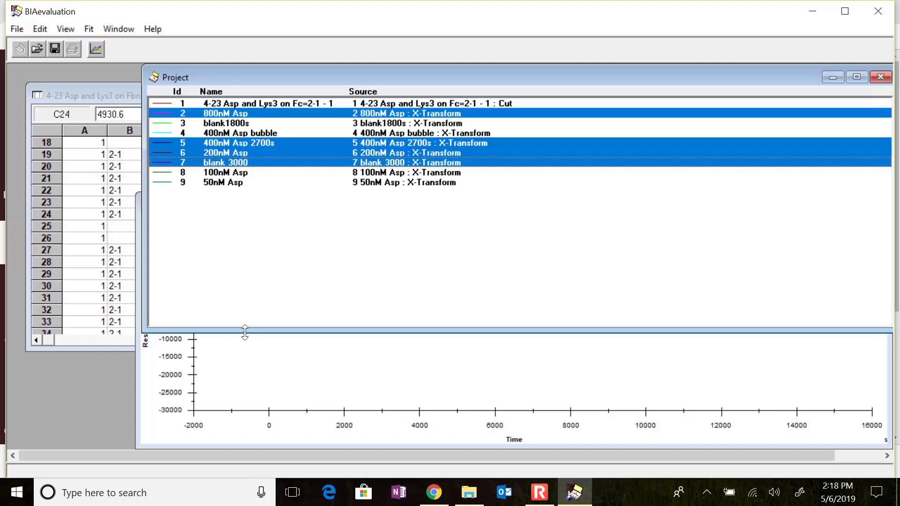
click(274, 380)
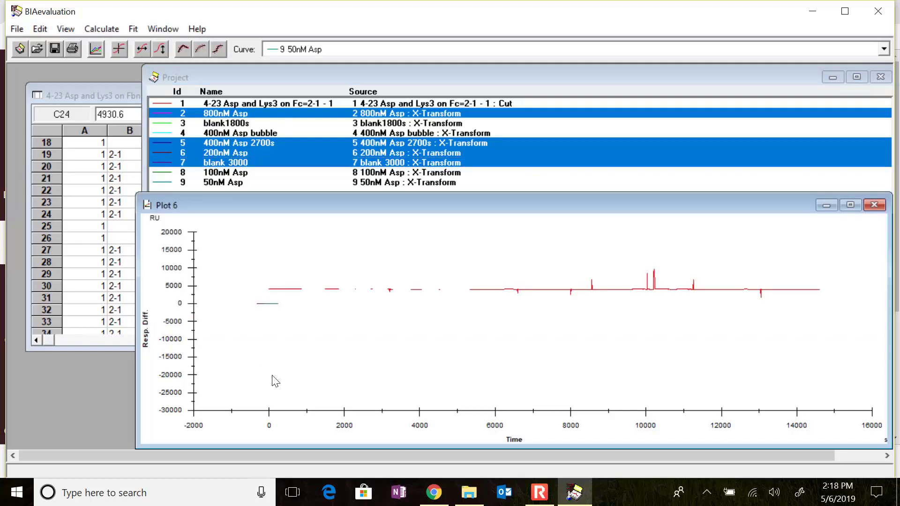
click(873, 204)
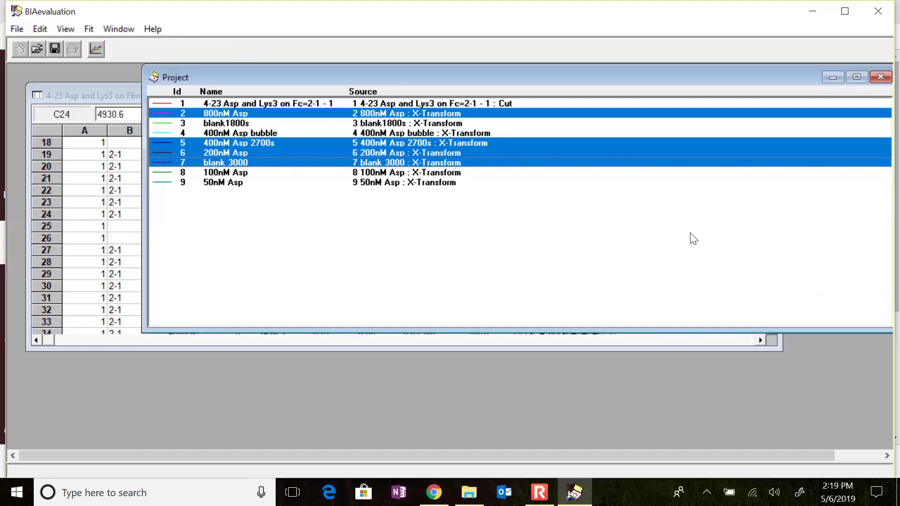
Overlay the selected curves in a new plot, examine them near the baseline, and close that plot
click(97, 47)
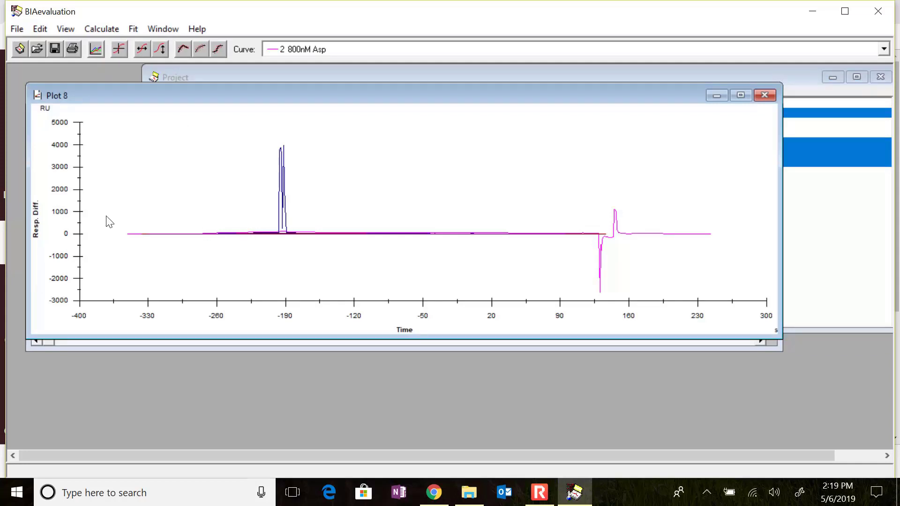
drag(114, 232, 681, 250)
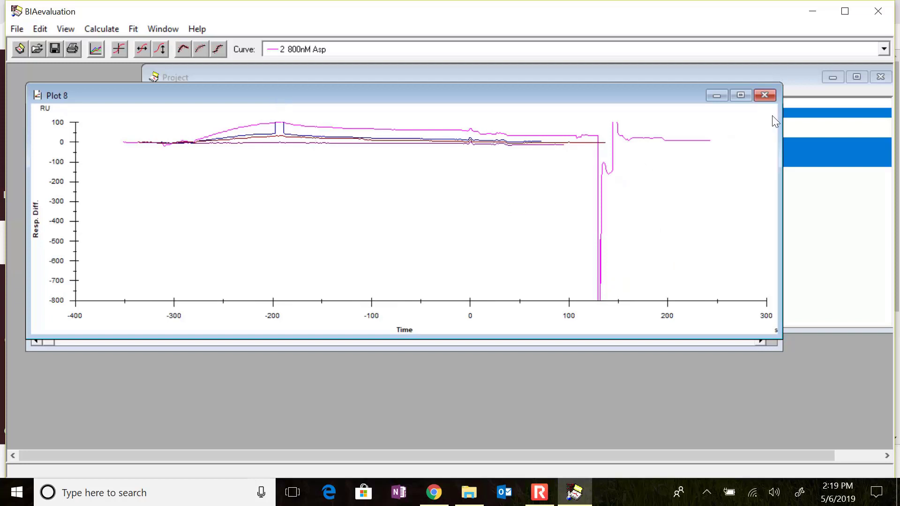
click(769, 98)
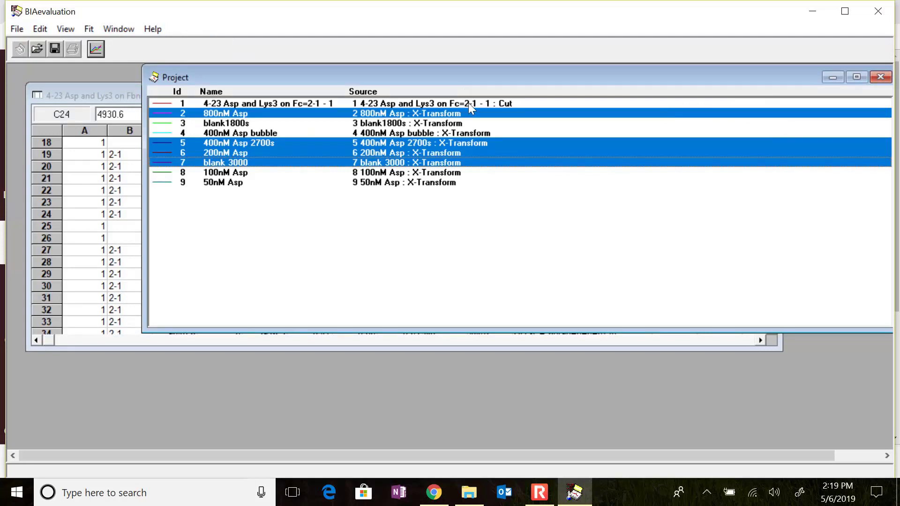
Plot 400nM Asp 2700s alone, cut out the tall spike near -190 s, and close the plot
click(268, 145)
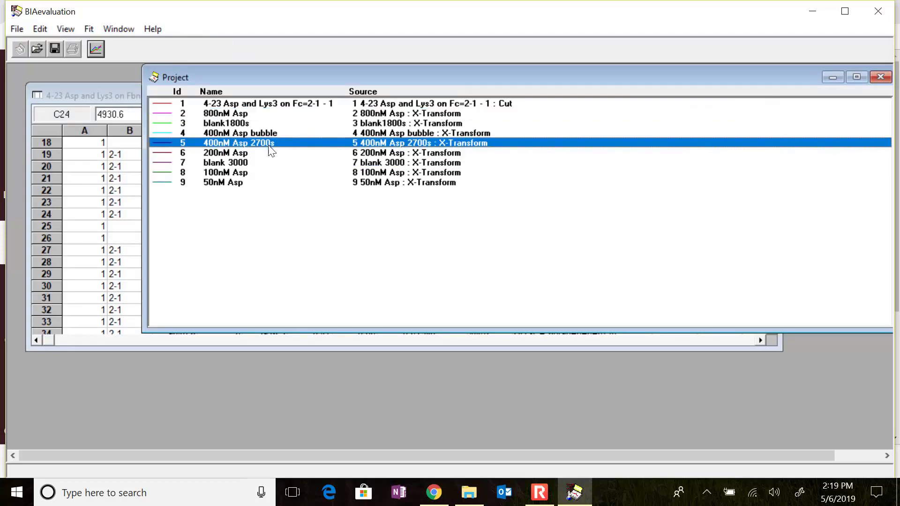
click(100, 51)
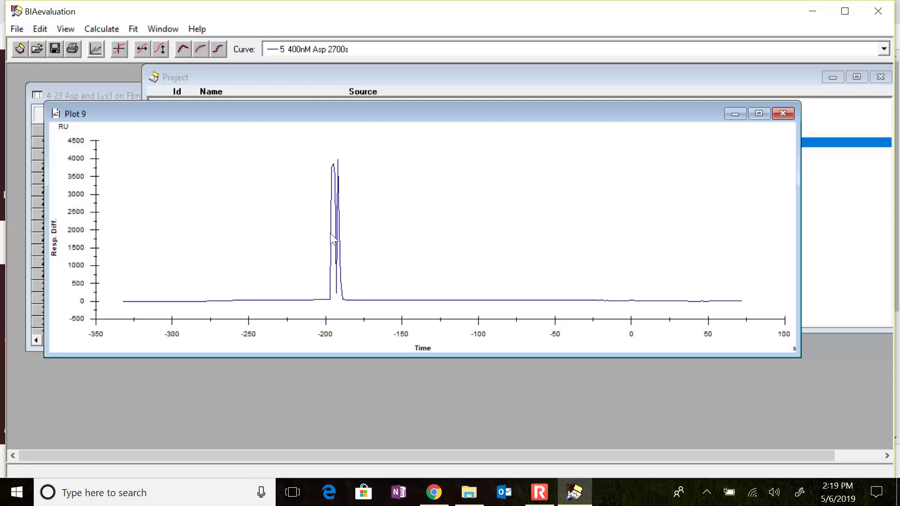
drag(328, 233, 344, 233)
key(Delete)
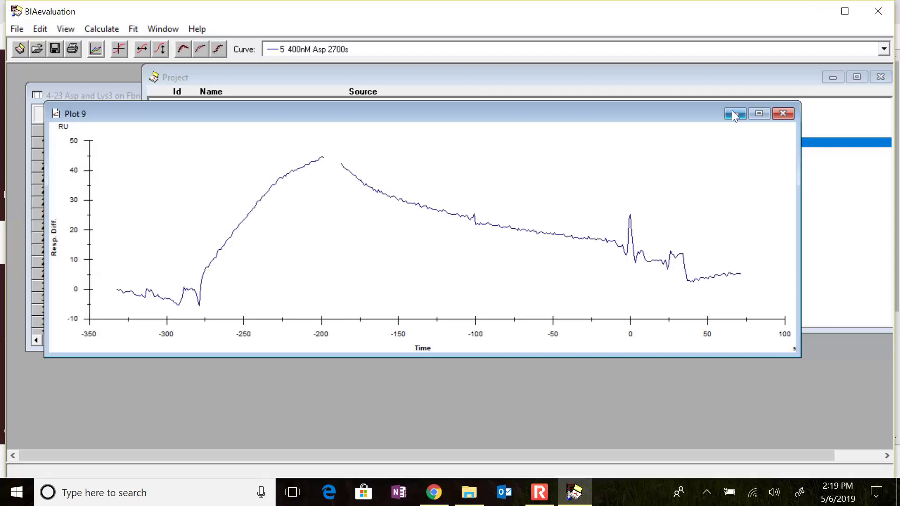
click(781, 114)
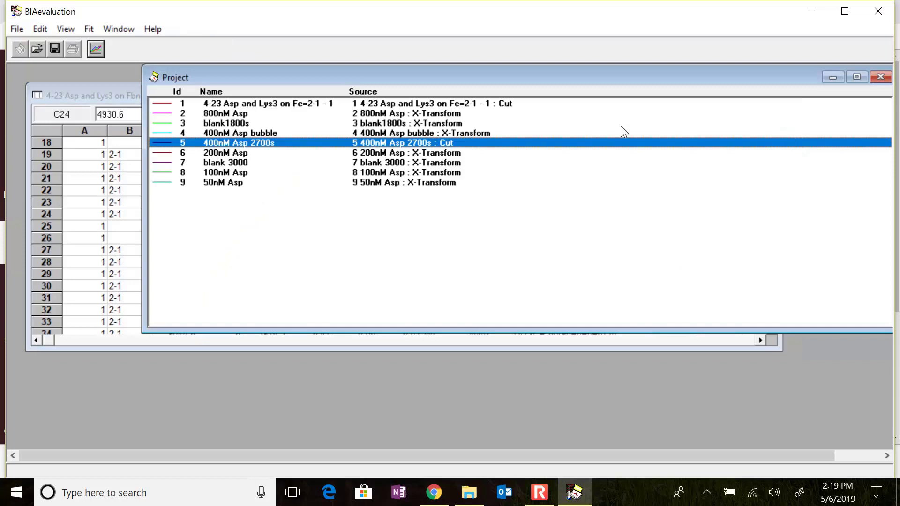
Overlay 800nM Asp, 400nM Asp 2700s, 200nM Asp and blank 3000 in a new plot
click(239, 113)
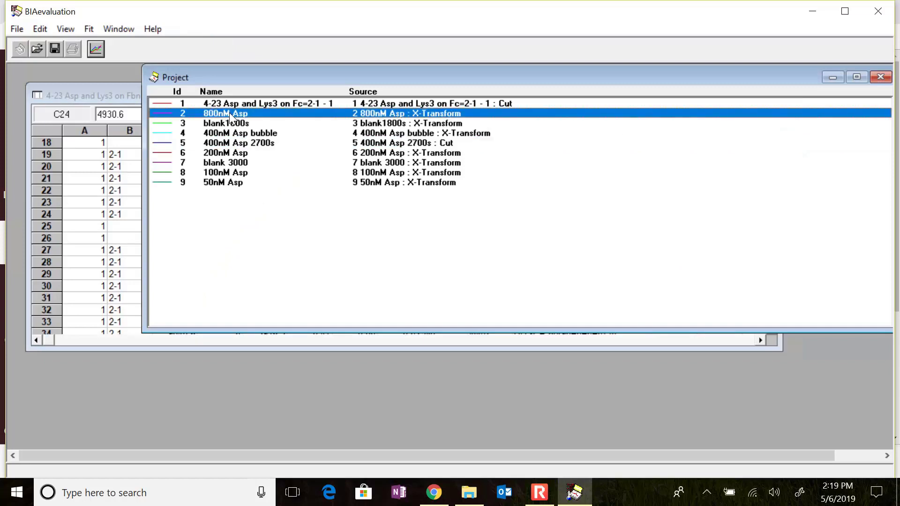
shift+click(236, 143)
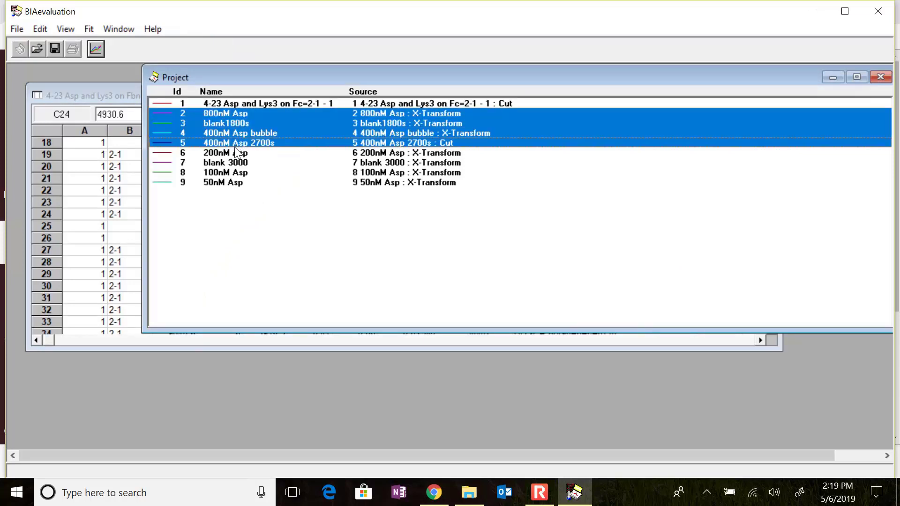
ctrl+click(236, 123)
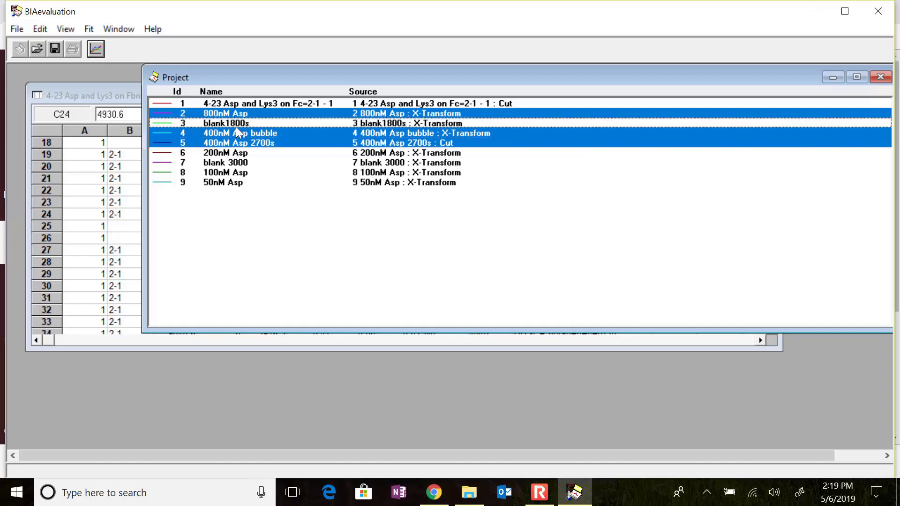
ctrl+click(237, 133)
ctrl+click(239, 153)
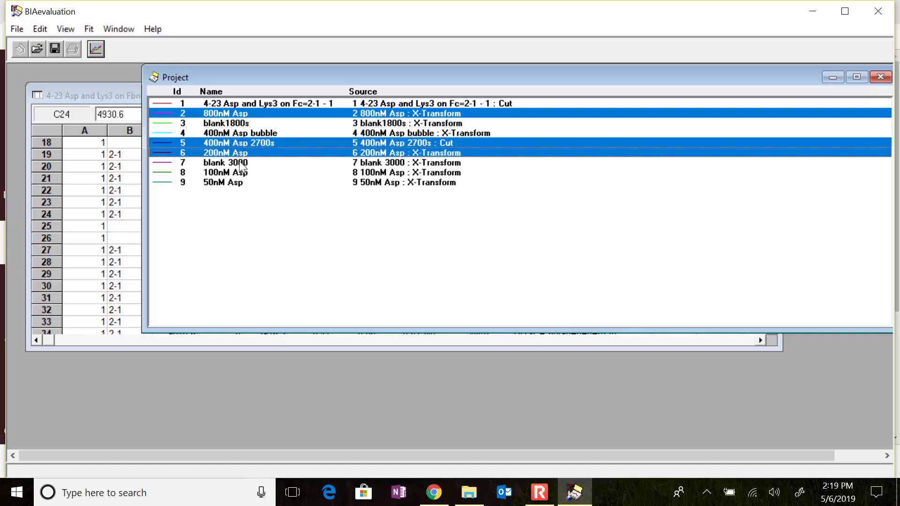
ctrl+click(239, 161)
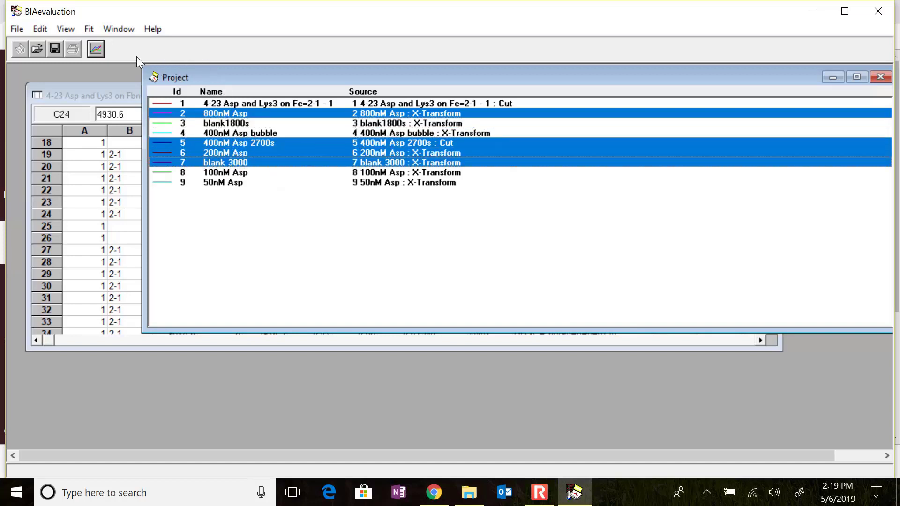
click(95, 49)
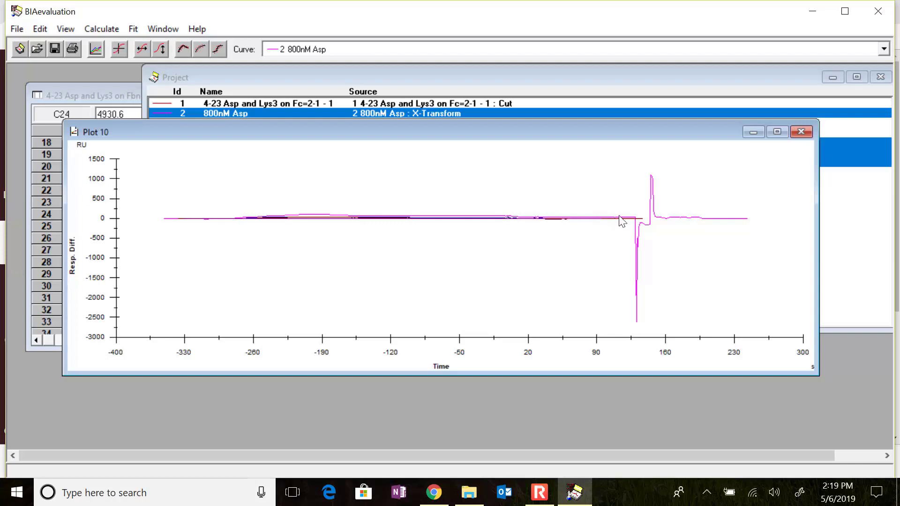
Cut the 112 to 243 s section, and replace all curves with ones zeroed at the average of the -290 to -282 s selection
drag(620, 215, 762, 215)
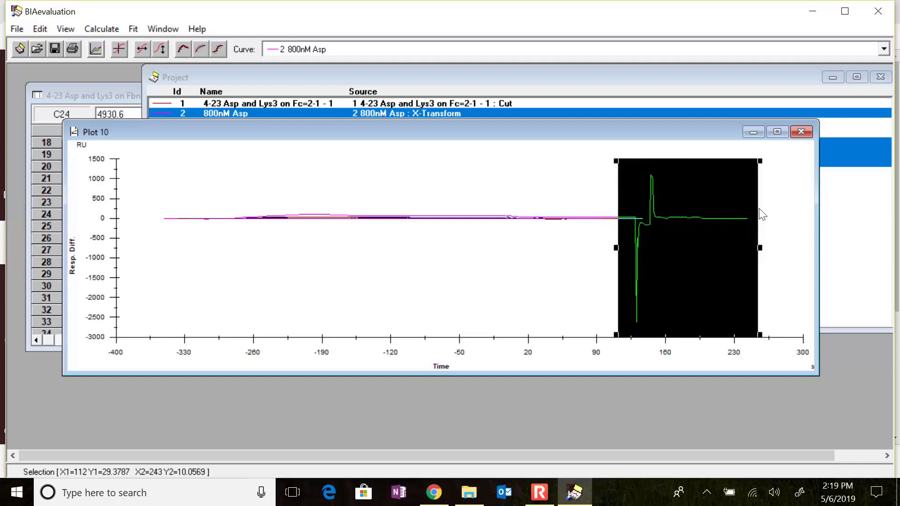
key(Delete)
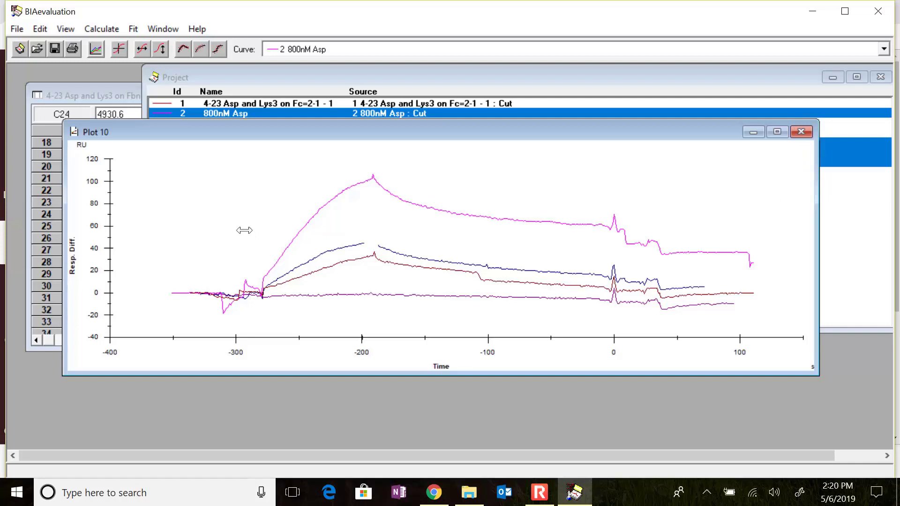
drag(243, 228, 258, 242)
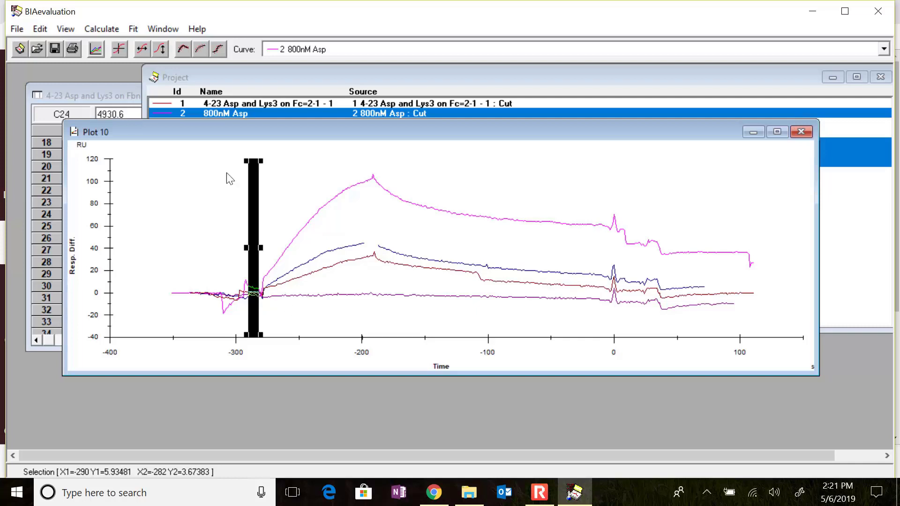
click(160, 54)
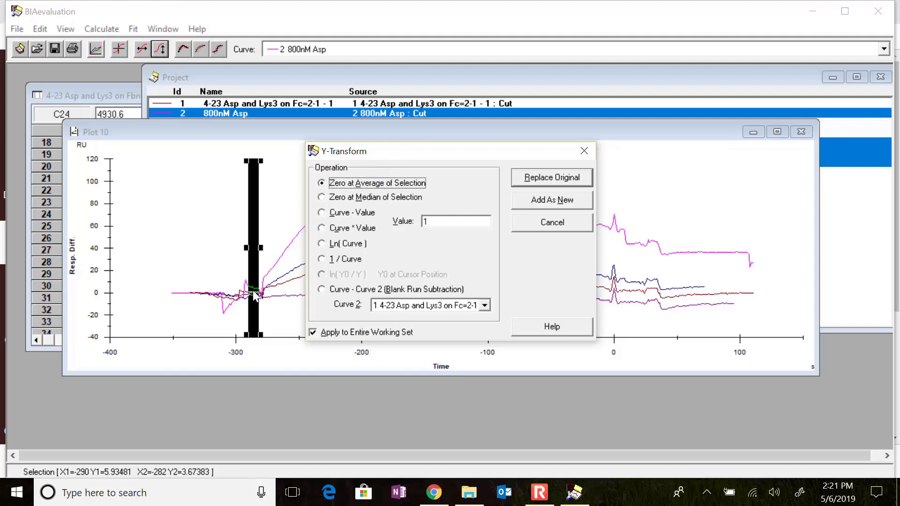
click(565, 181)
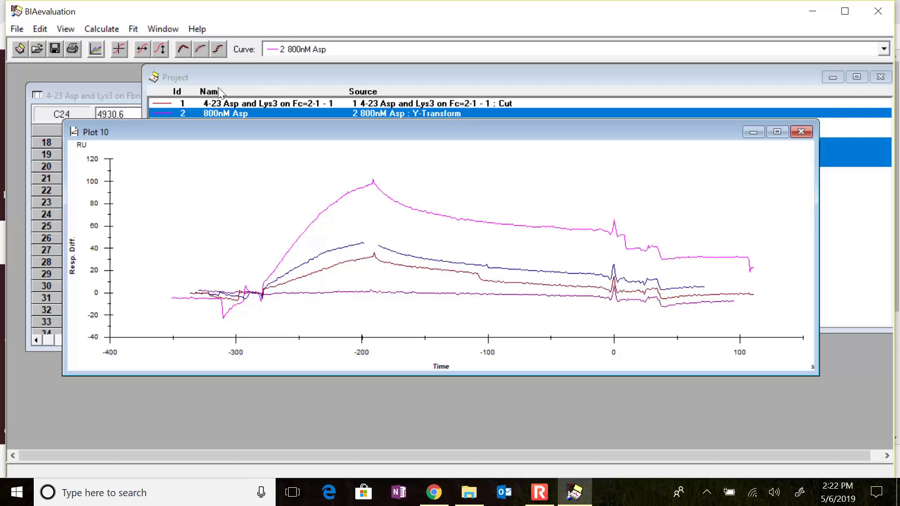
Subtract the blank 3000 curve from the entire working set with blank run subtraction, replacing the originals, and move Plot 10 off the project list
click(162, 49)
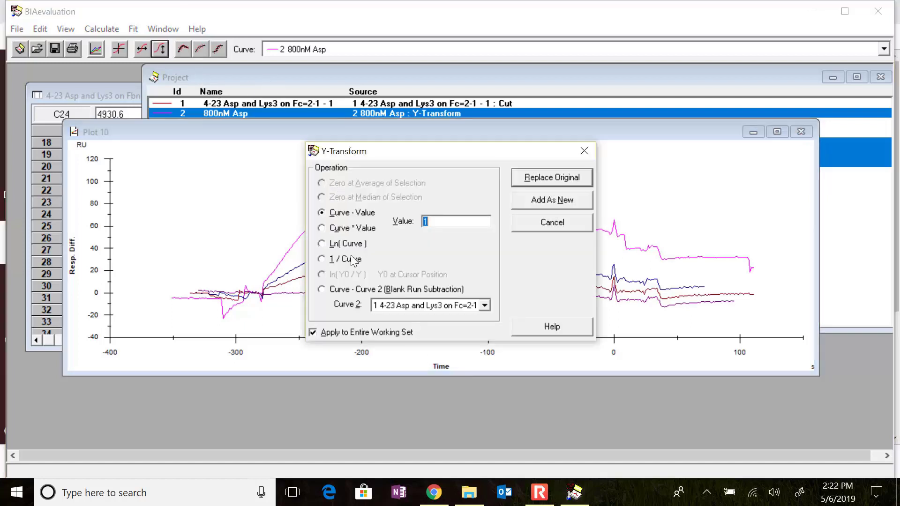
click(353, 292)
click(484, 305)
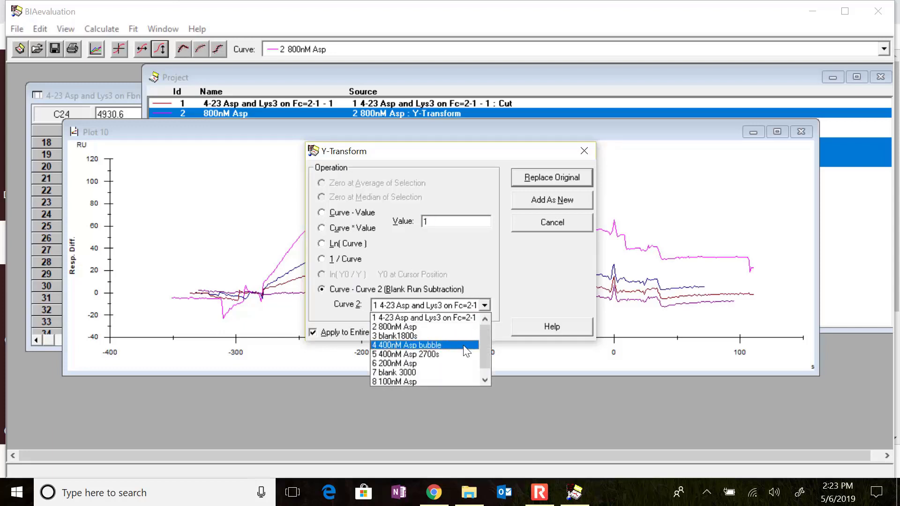
click(437, 368)
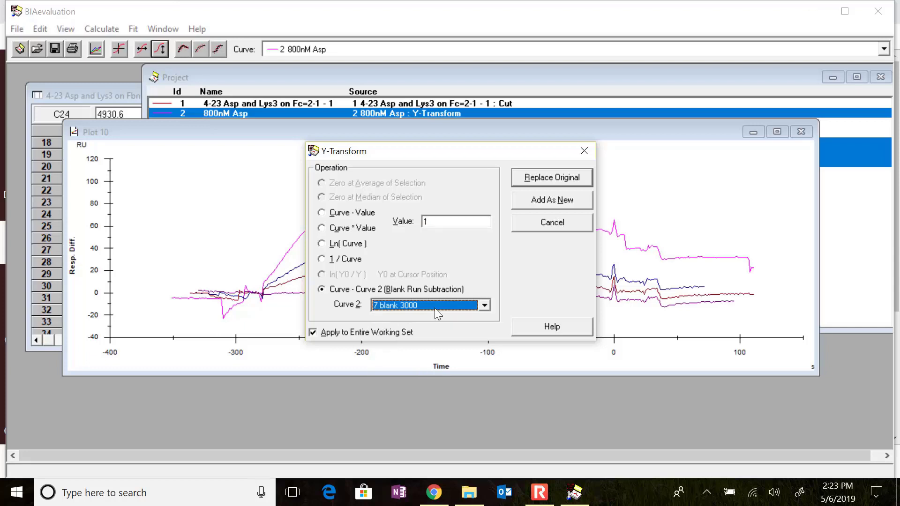
click(575, 180)
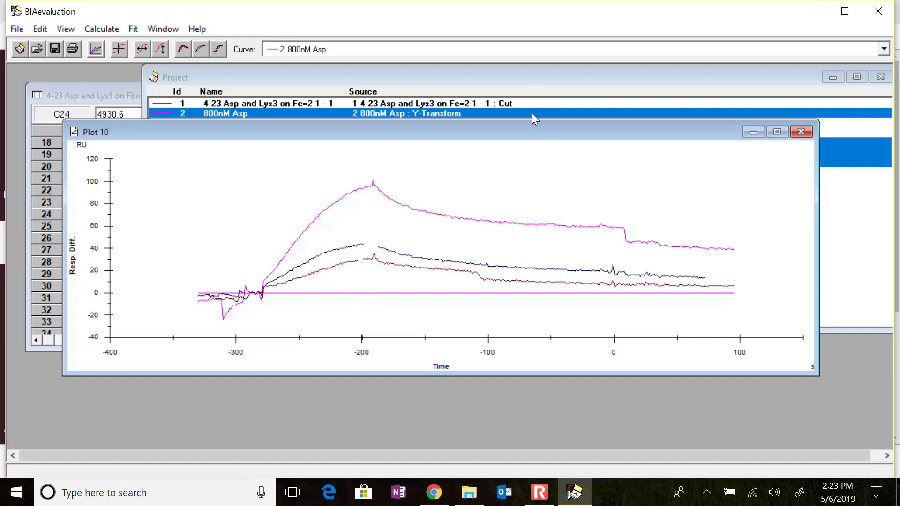
drag(531, 125, 524, 178)
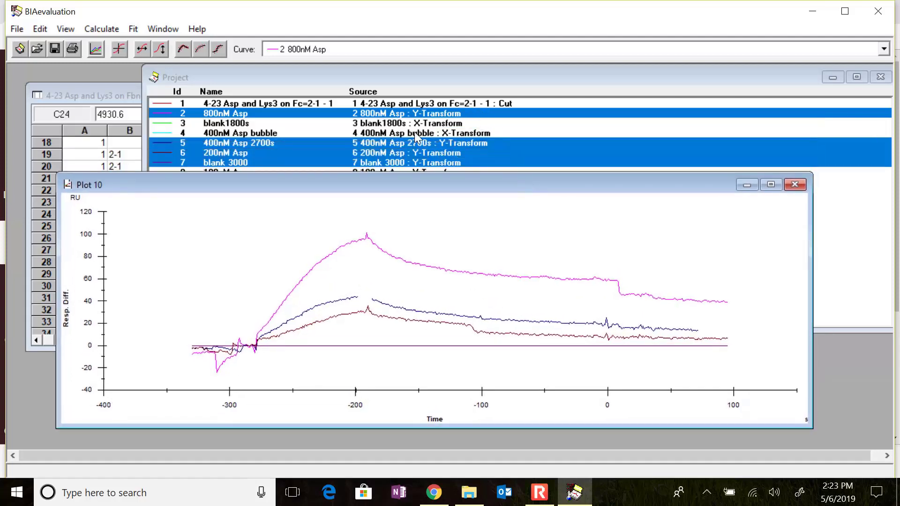
Remove blank 3000 from the plot's working set, keeping 800nM Asp, 400nM Asp 2700s and 200nM Asp
click(41, 29)
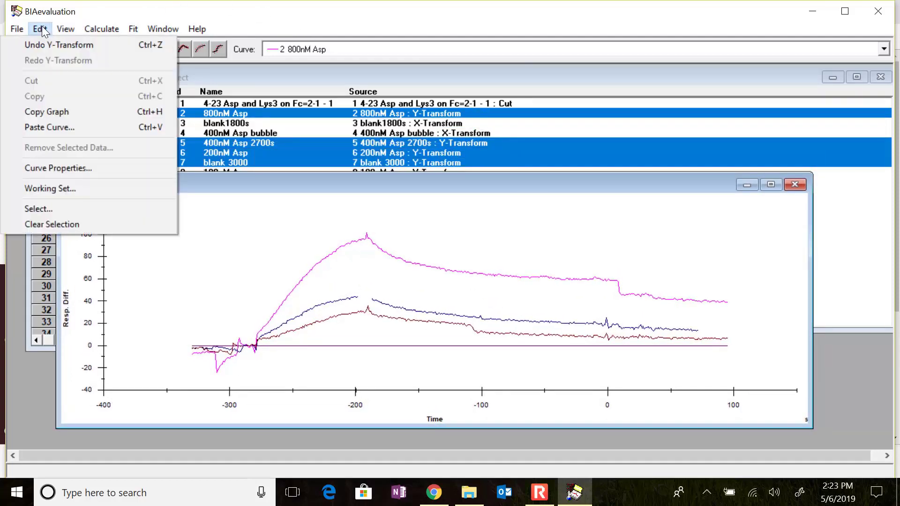
click(62, 190)
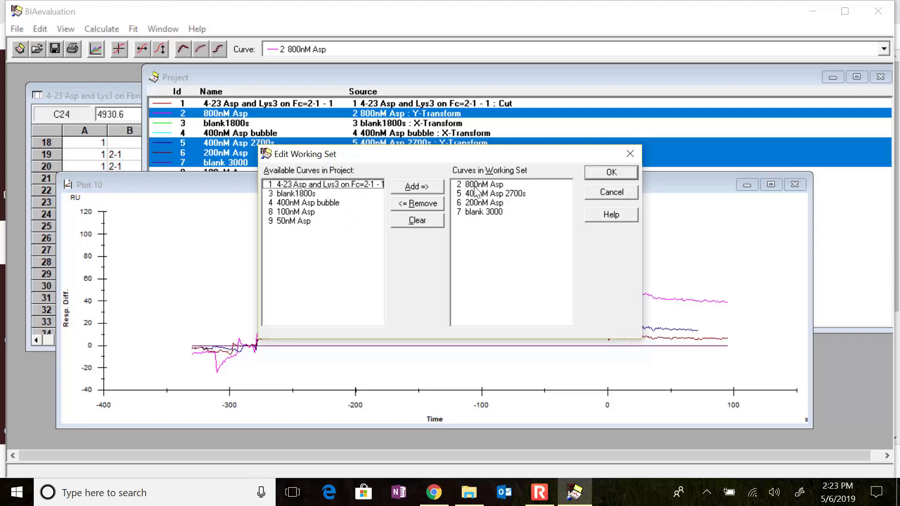
click(473, 212)
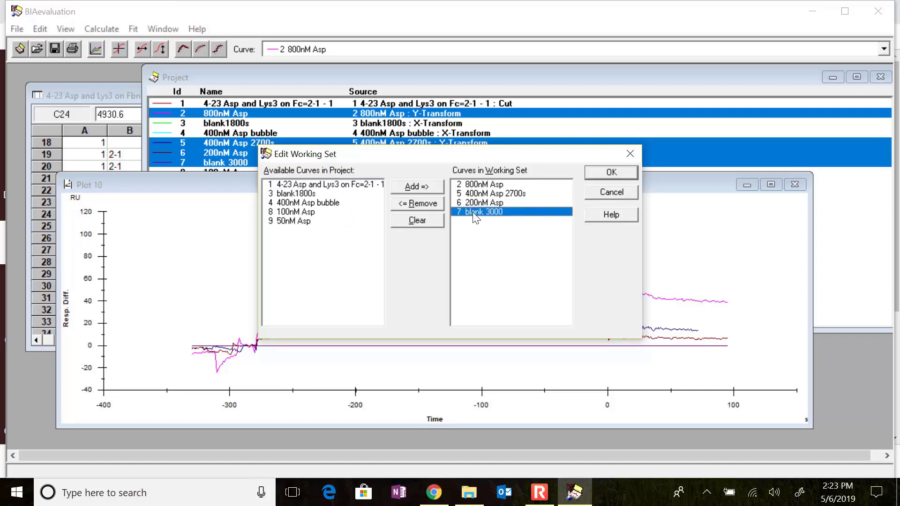
click(428, 207)
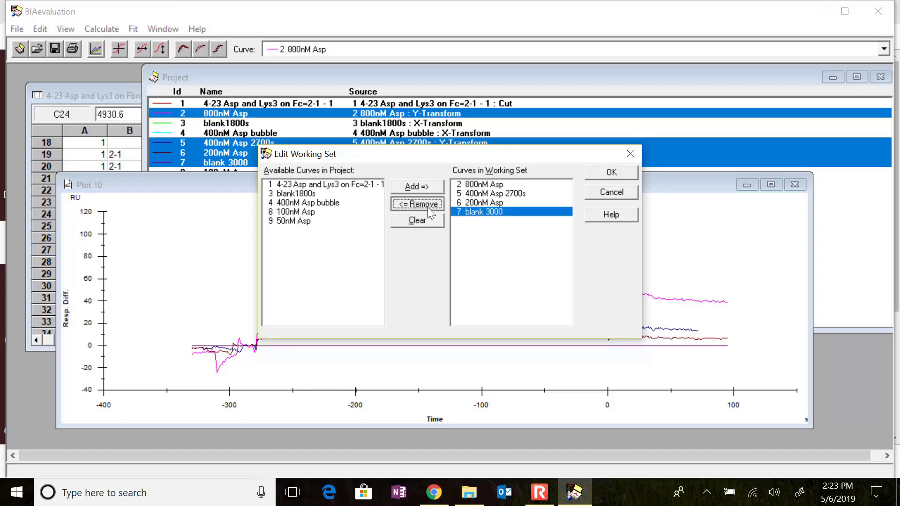
click(625, 174)
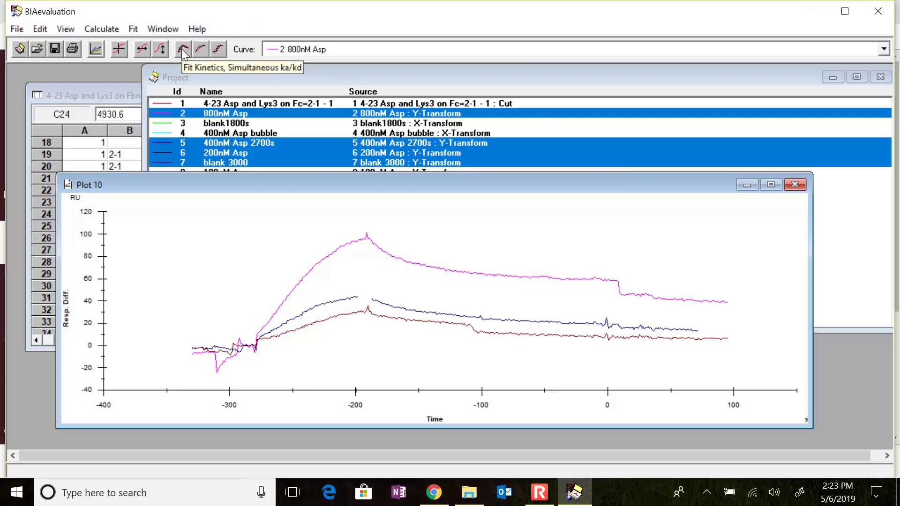
Start a general fit and narrow the data selection on all curves to the plateau from about -203 to -193 s
click(218, 48)
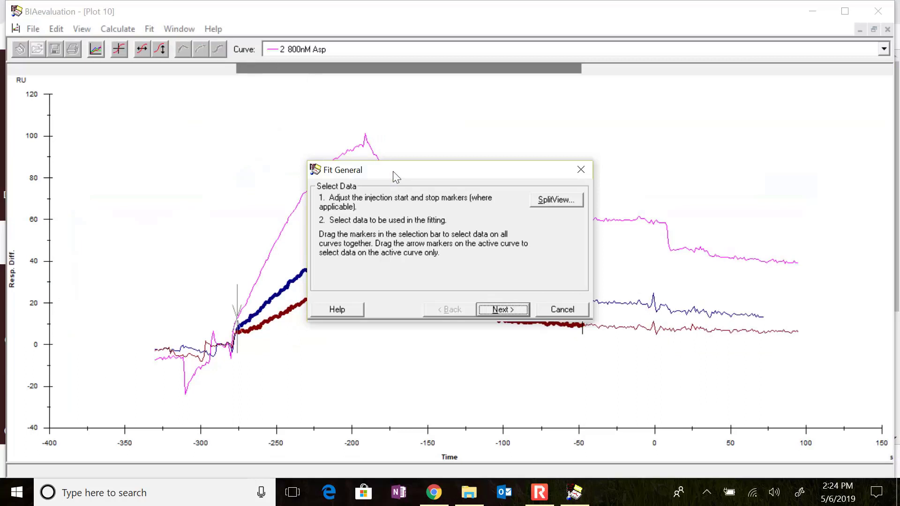
drag(393, 174, 611, 331)
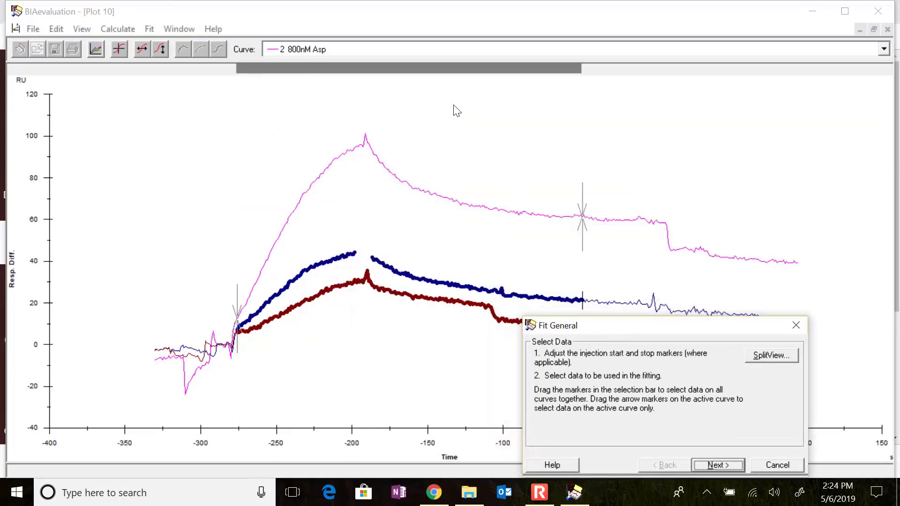
click(438, 71)
drag(438, 70, 205, 92)
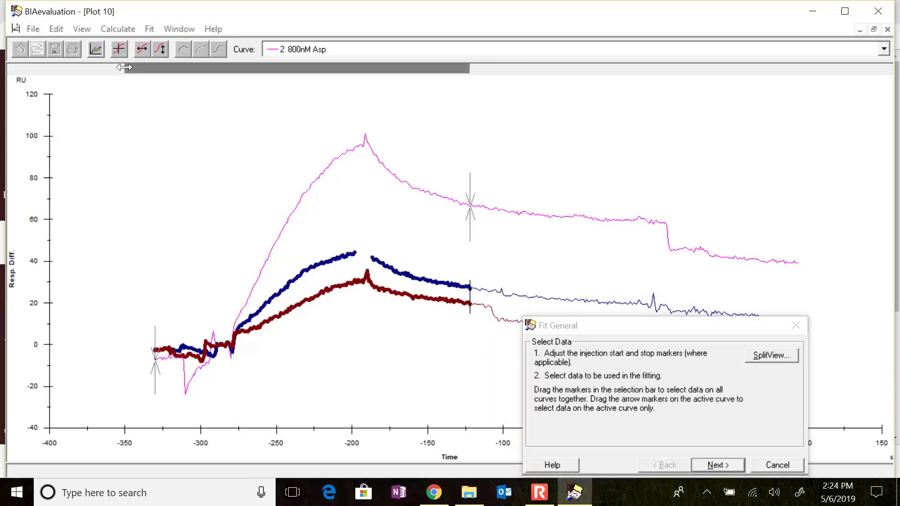
mouse_move(124, 70)
mouse_down()
mouse_move(377, 121)
mouse_move(340, 115)
mouse_up()
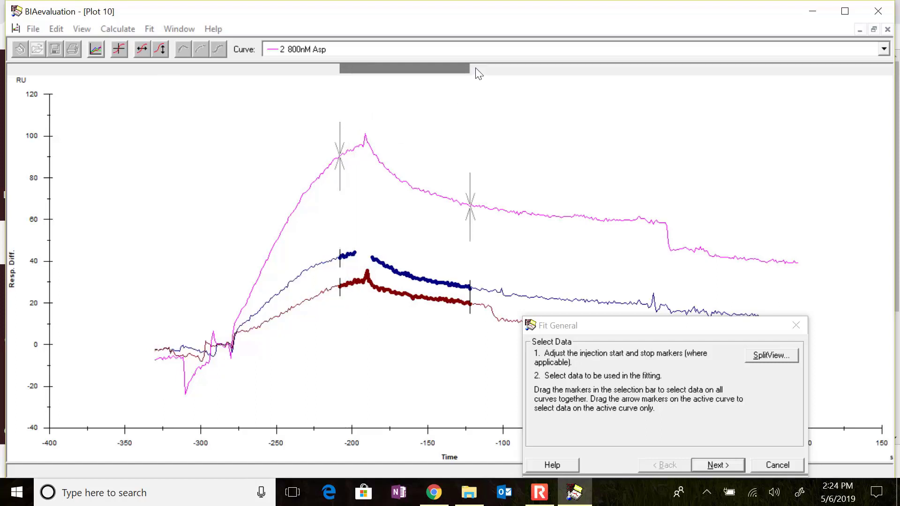
drag(469, 68, 363, 81)
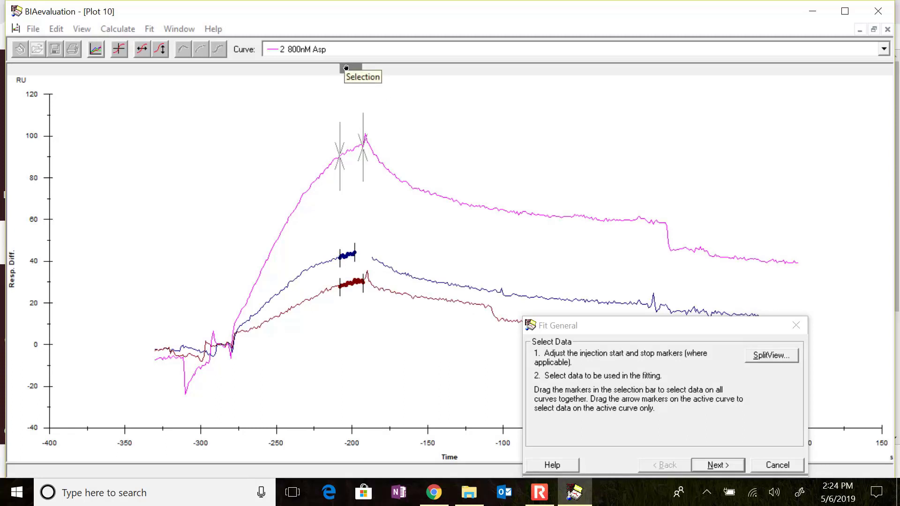
drag(342, 68, 348, 67)
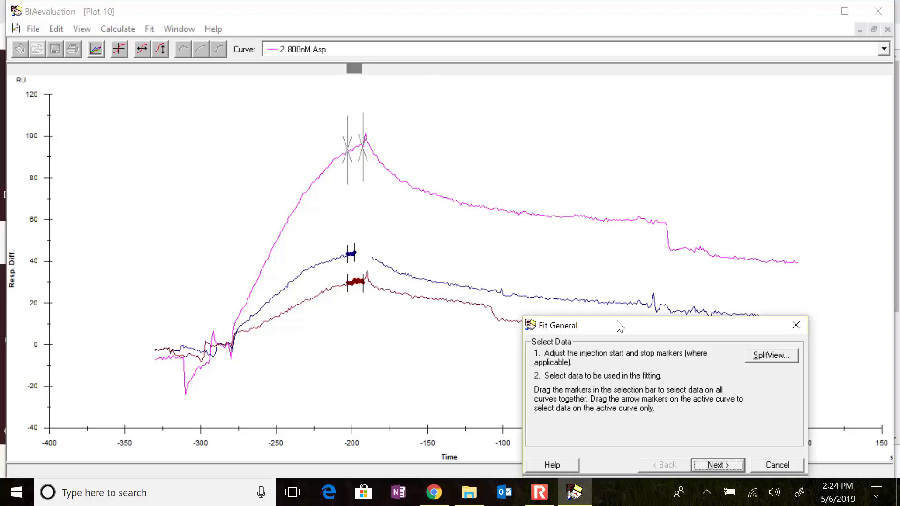
drag(617, 319, 592, 115)
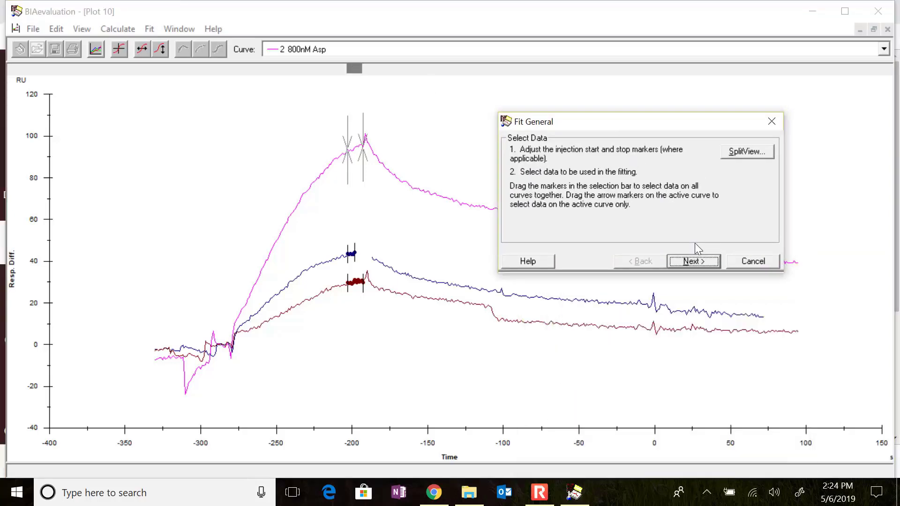
Fit the selected data with the Average model, using concentrations 800n for 800nM Asp, 400n for 400nM Asp 2700s and 200n for 200nM Asp
click(694, 260)
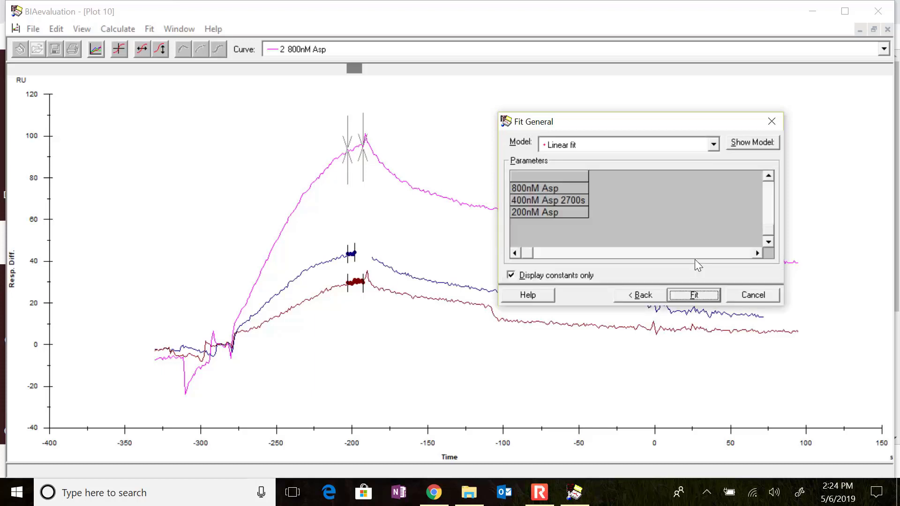
click(654, 147)
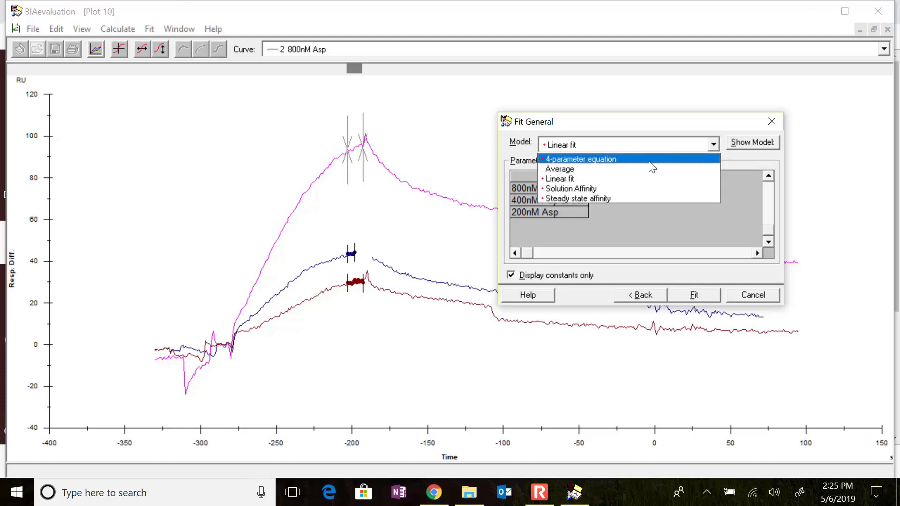
click(650, 169)
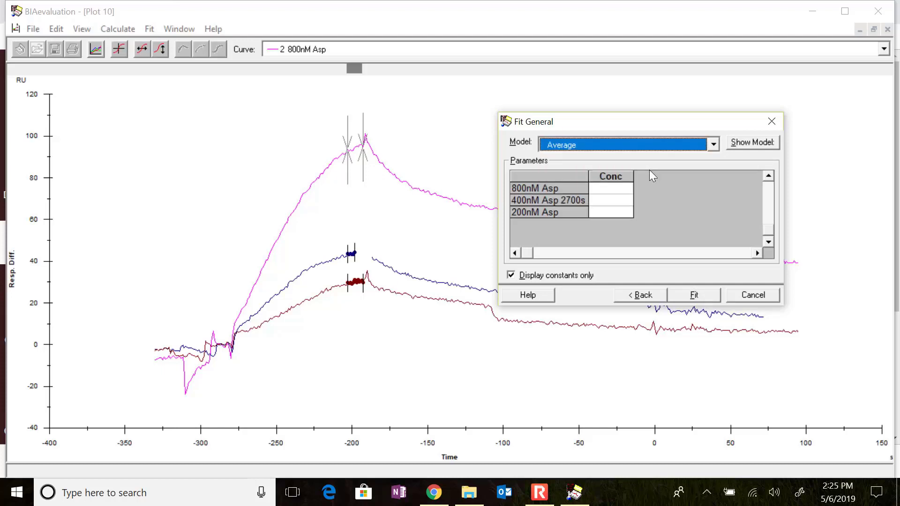
click(603, 187)
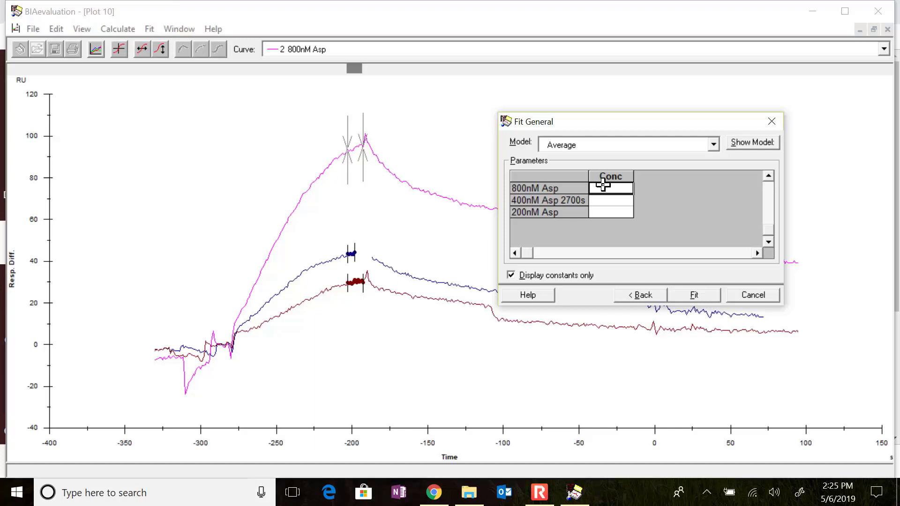
text(800n)
key(Return)
text(500)
key(BackSpace)
key(BackSpace)
key(BackSpace)
text(400n)
key(Return)
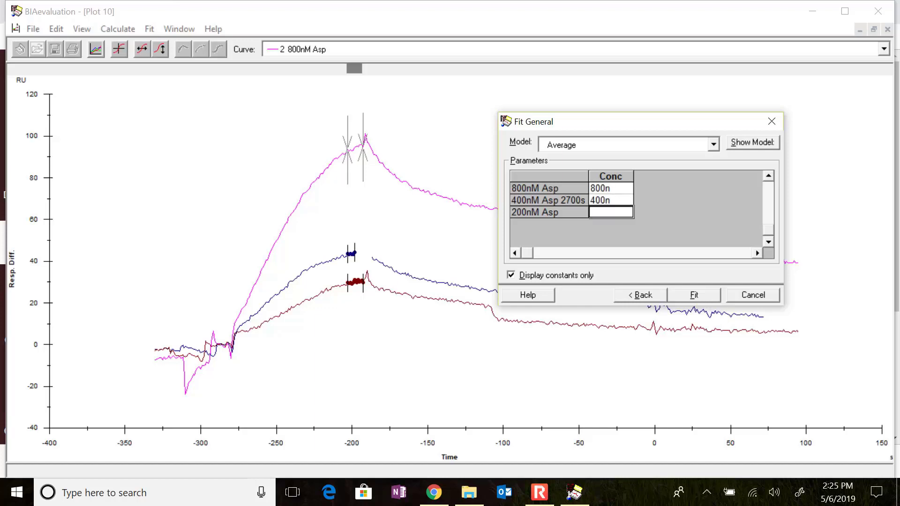
text(200n)
key(Return)
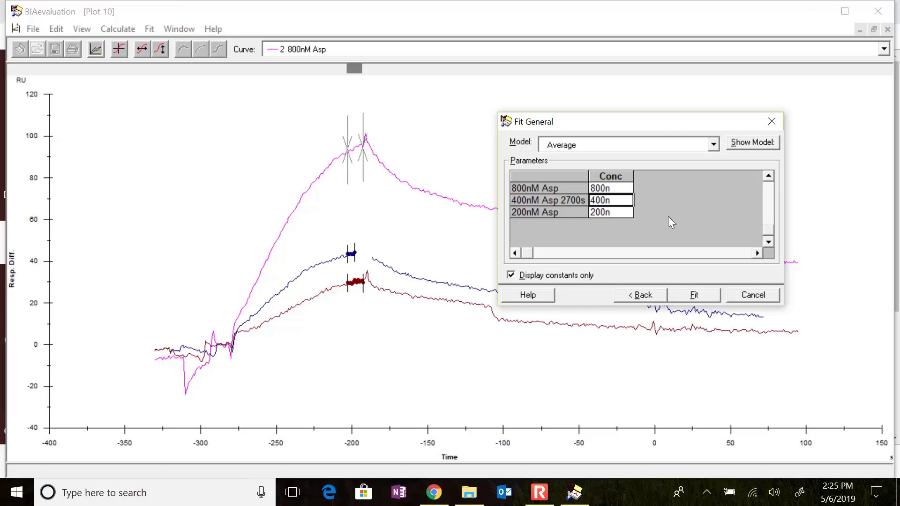
click(693, 296)
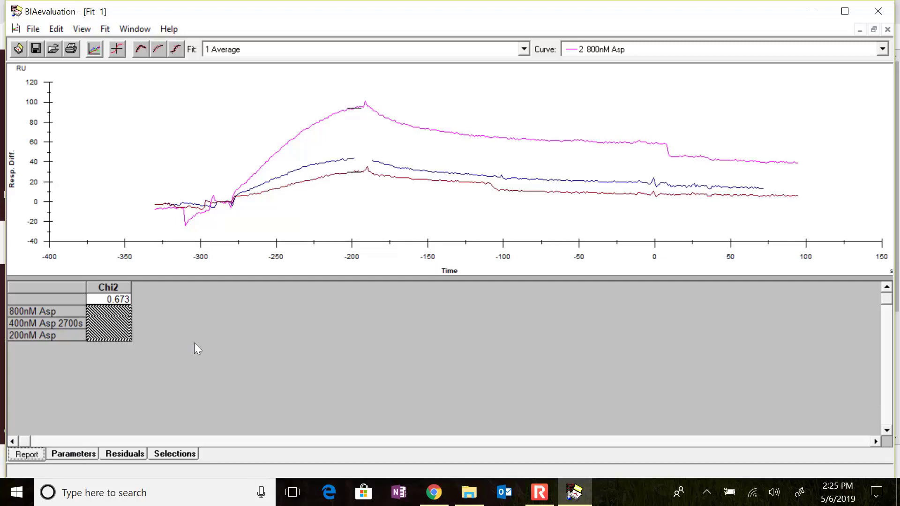
Show the average fit's parameters and plot them as a new curve with Conc as X values and Req as Y values
click(80, 452)
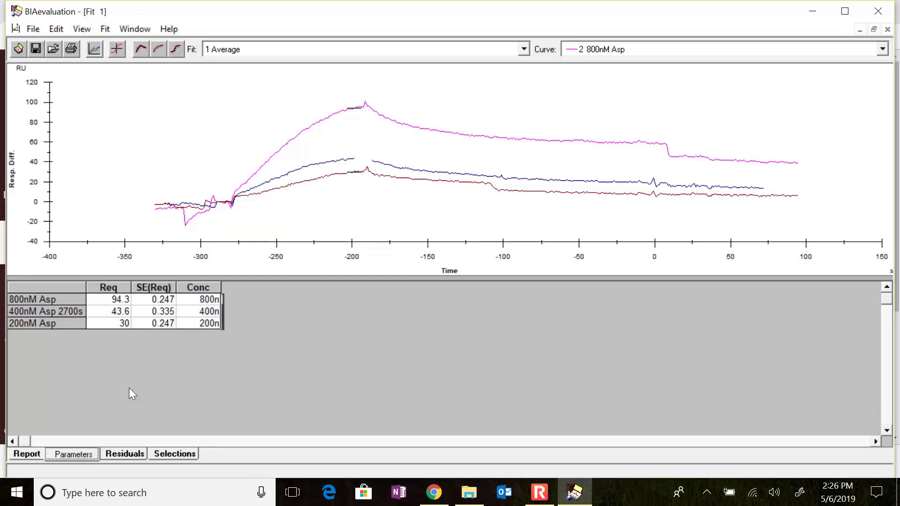
click(105, 29)
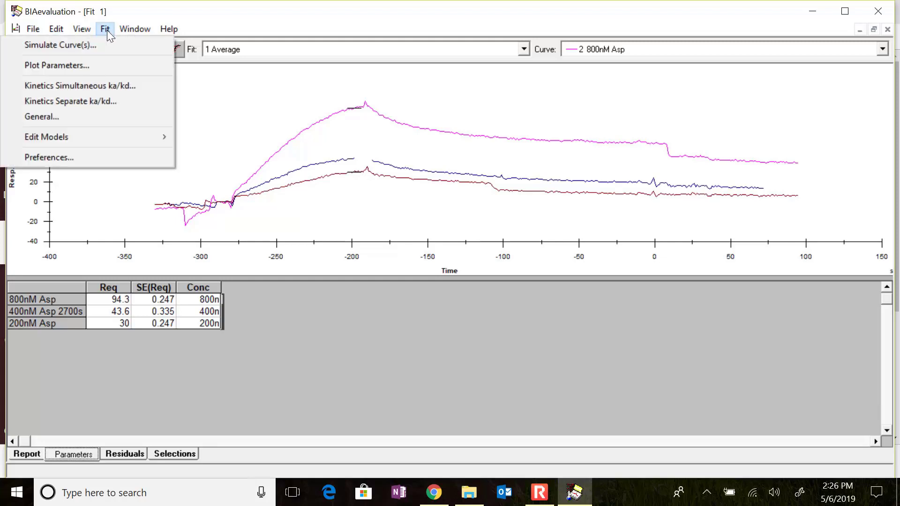
click(106, 65)
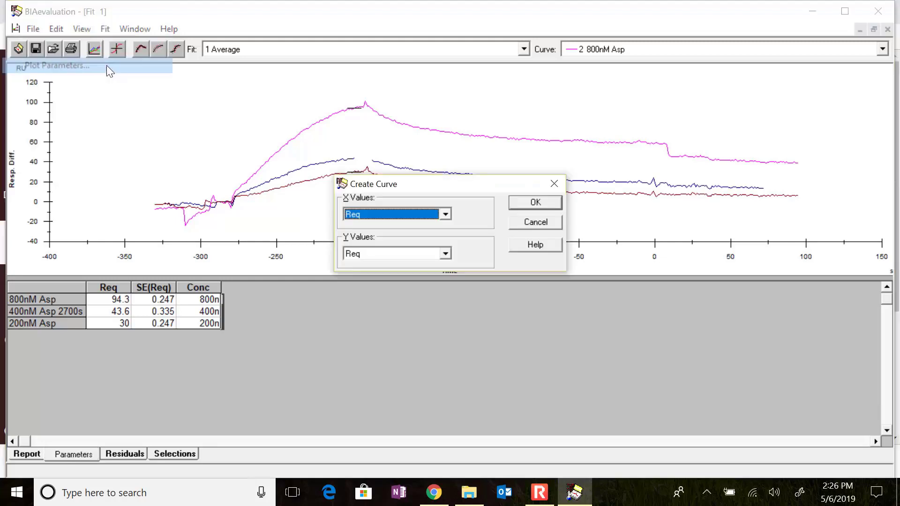
click(375, 213)
click(385, 246)
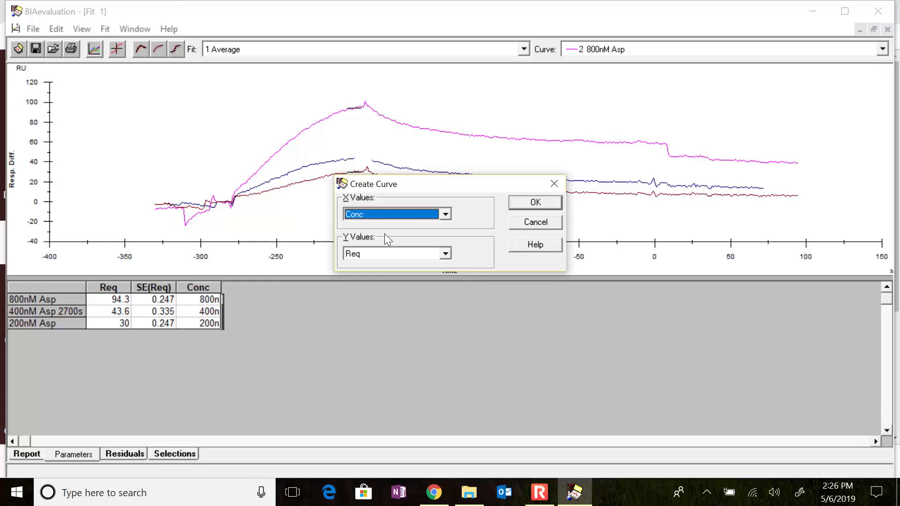
click(530, 204)
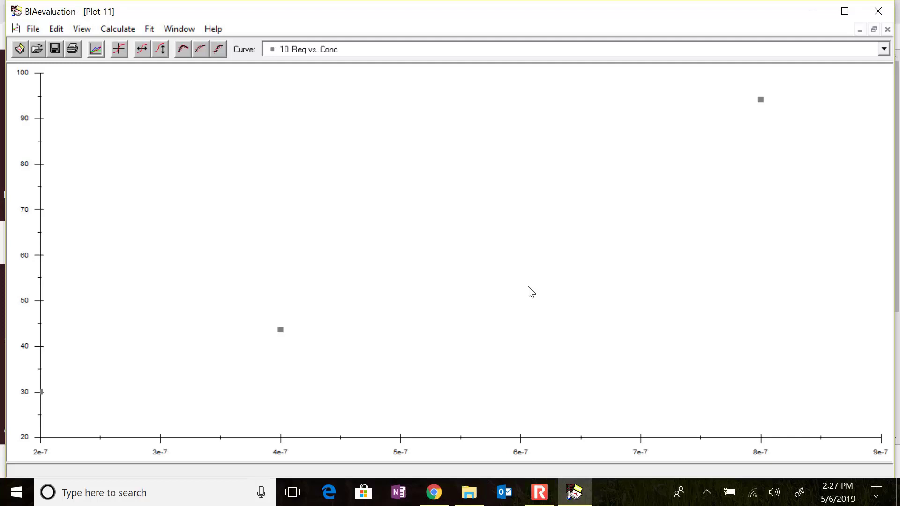
Fit all Req vs. Conc points from 2e-7 to 8e-7 with the Steady state affinity model in a general fit
click(218, 50)
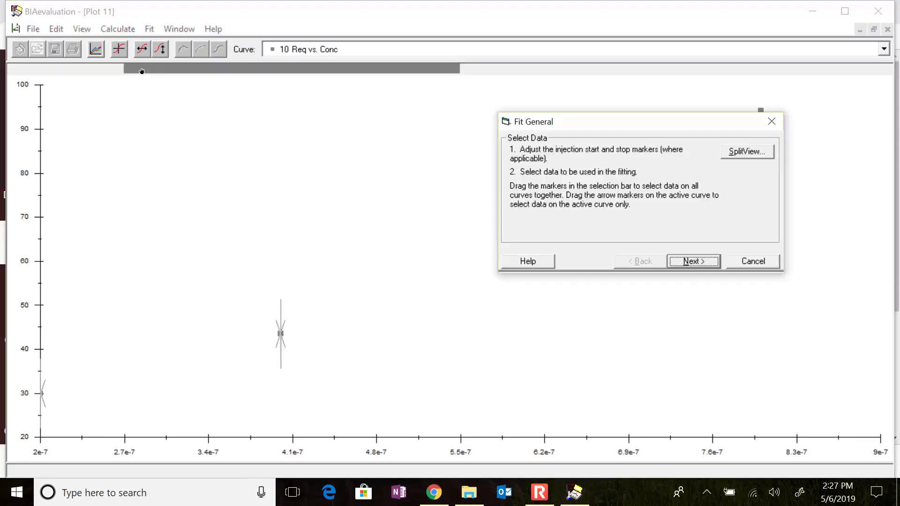
drag(123, 65, 40, 65)
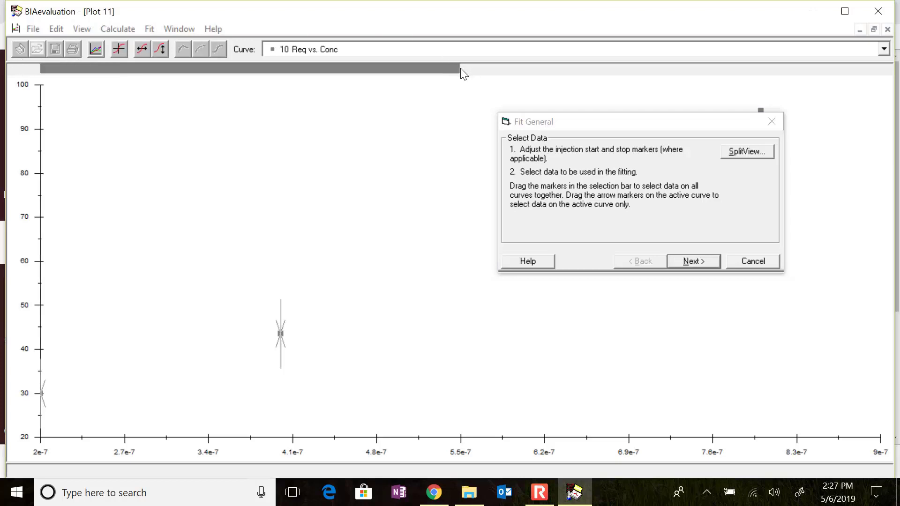
drag(463, 69, 846, 87)
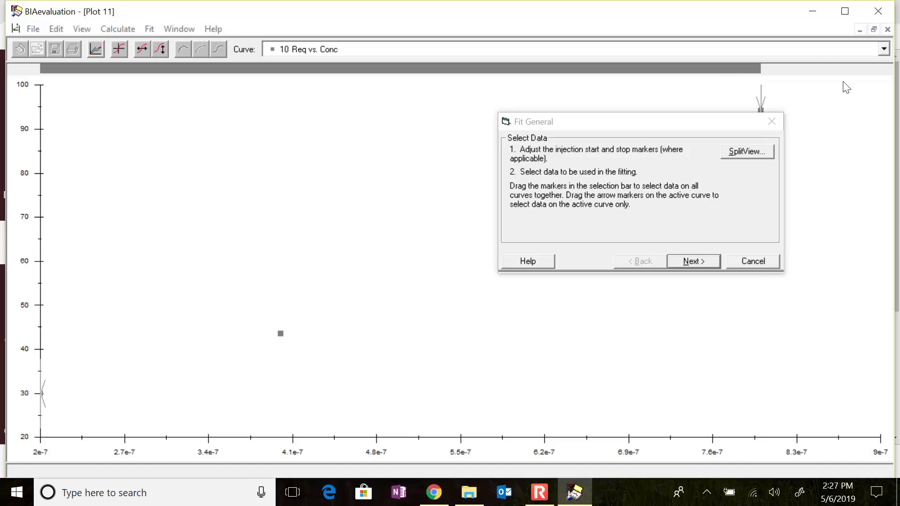
click(681, 264)
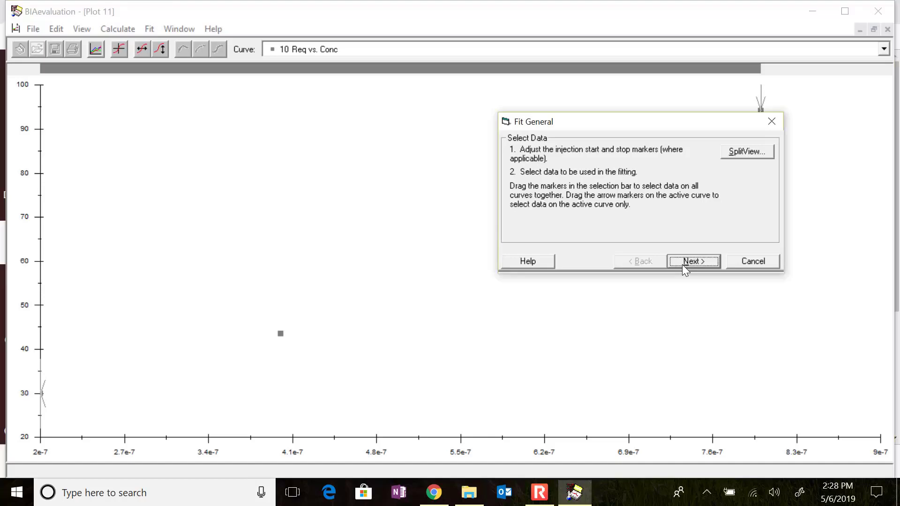
click(706, 145)
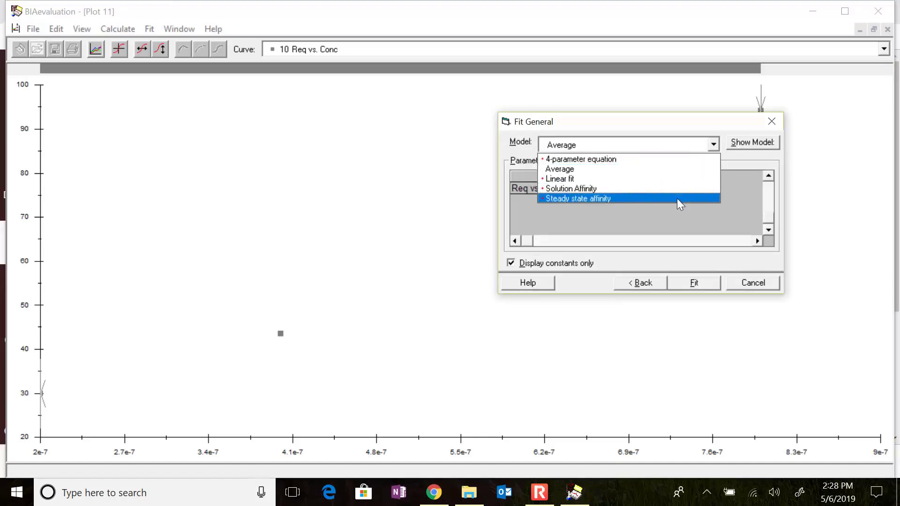
click(675, 196)
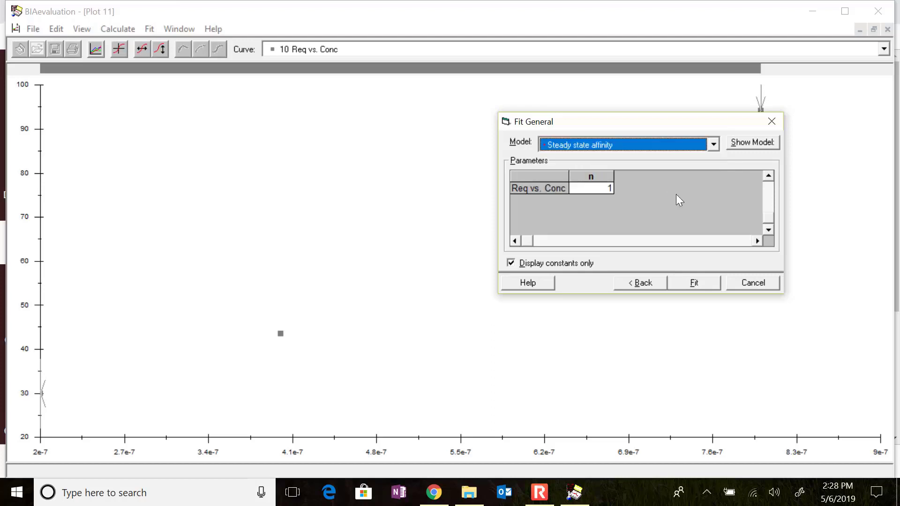
click(694, 283)
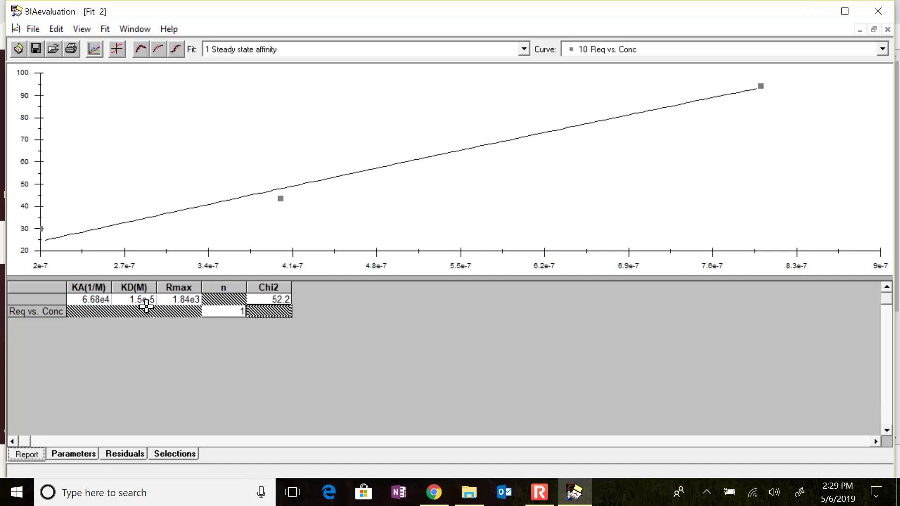
Show the steady state fit's parameters and highlight the values from KA through SE(Rmax) to examine them
click(90, 458)
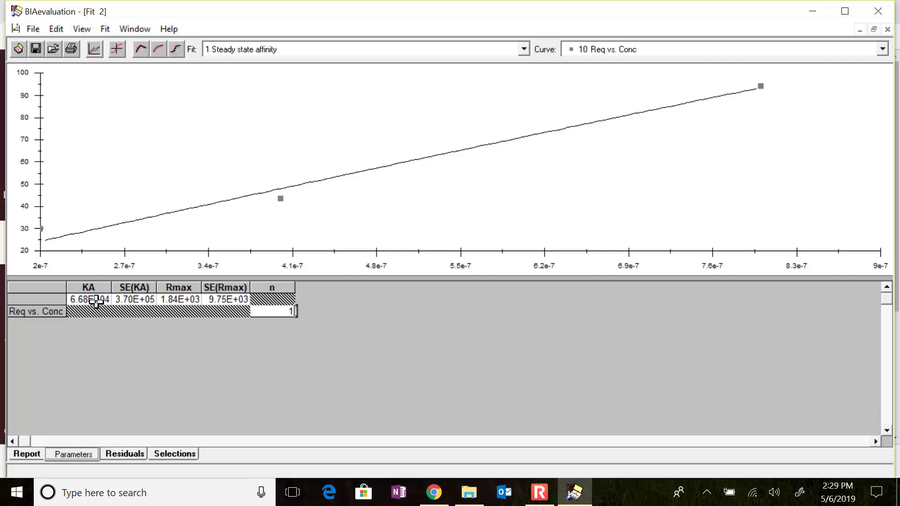
drag(95, 300, 195, 300)
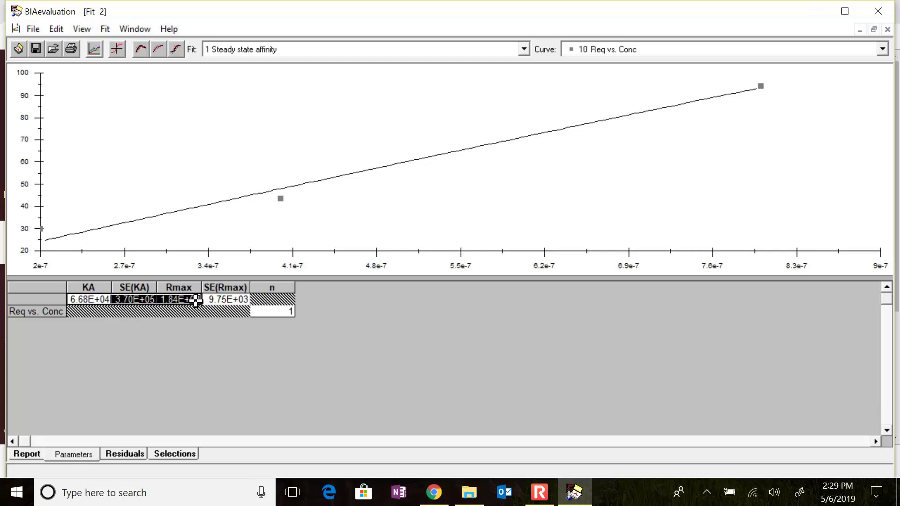
click(222, 300)
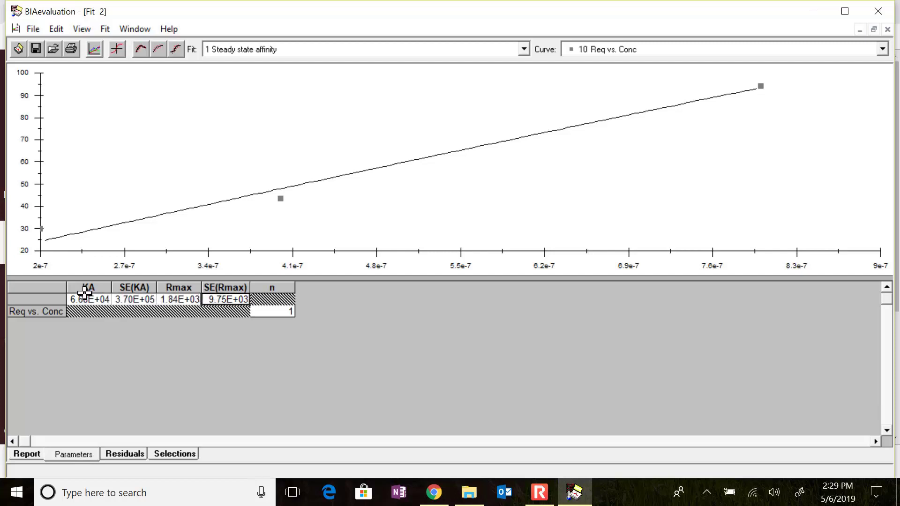
drag(85, 299, 217, 300)
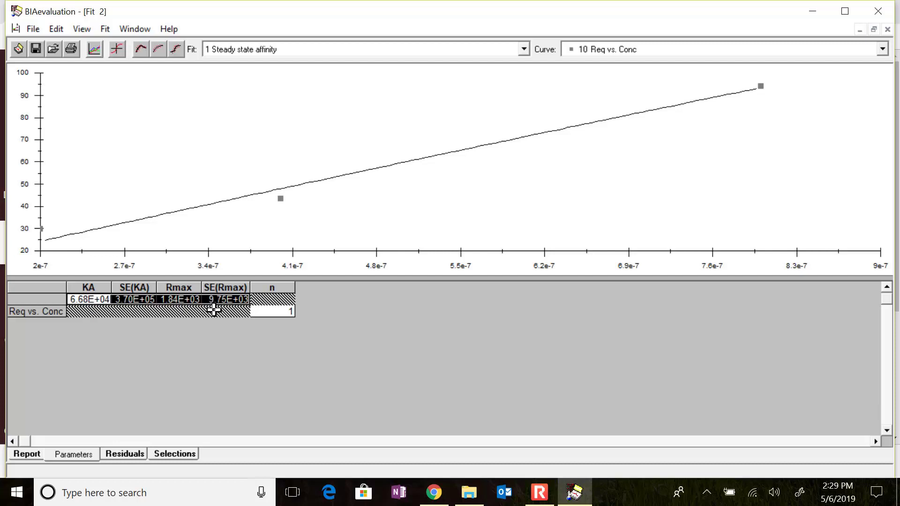
Examine the steady state fit's residuals and selection range, and highlight the parameter values from KA through SE(Rmax) again
click(178, 313)
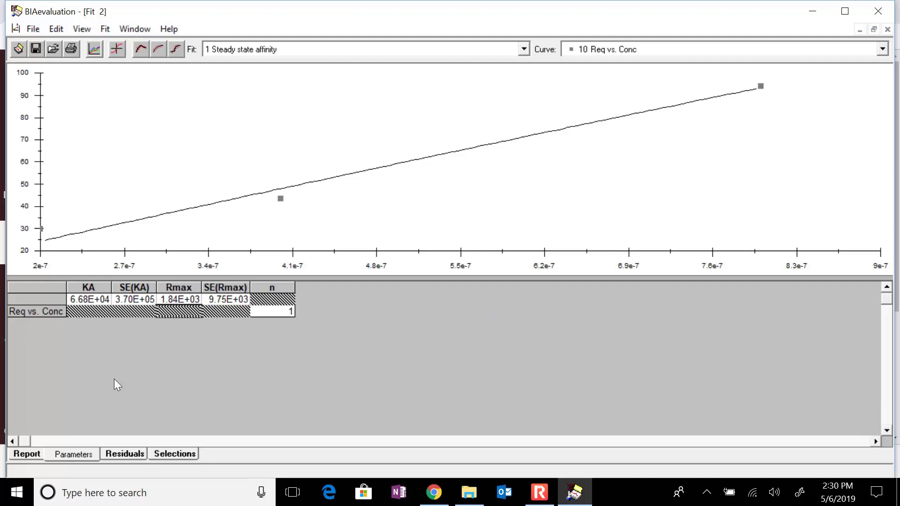
click(135, 454)
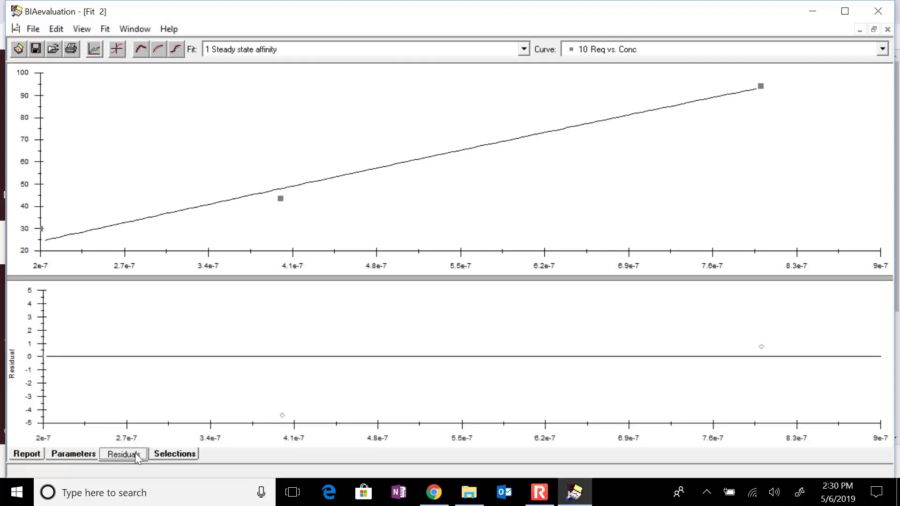
click(163, 453)
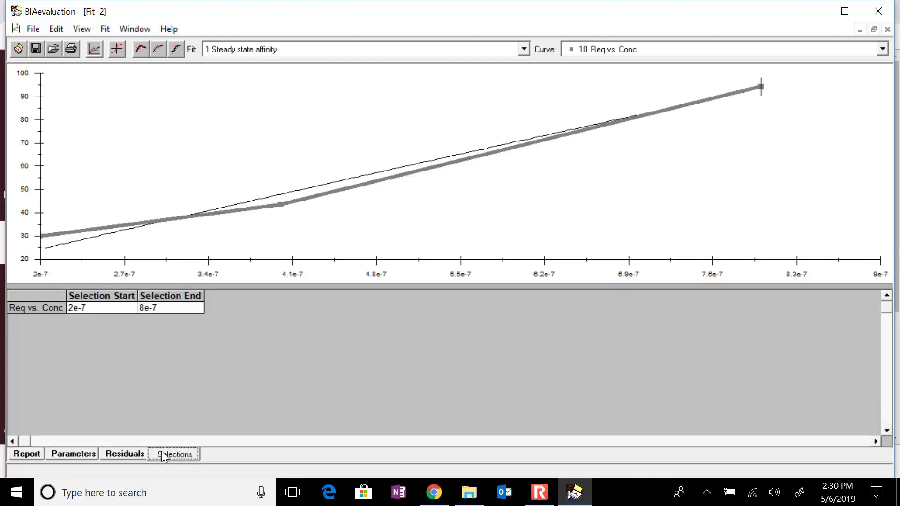
click(112, 454)
click(75, 453)
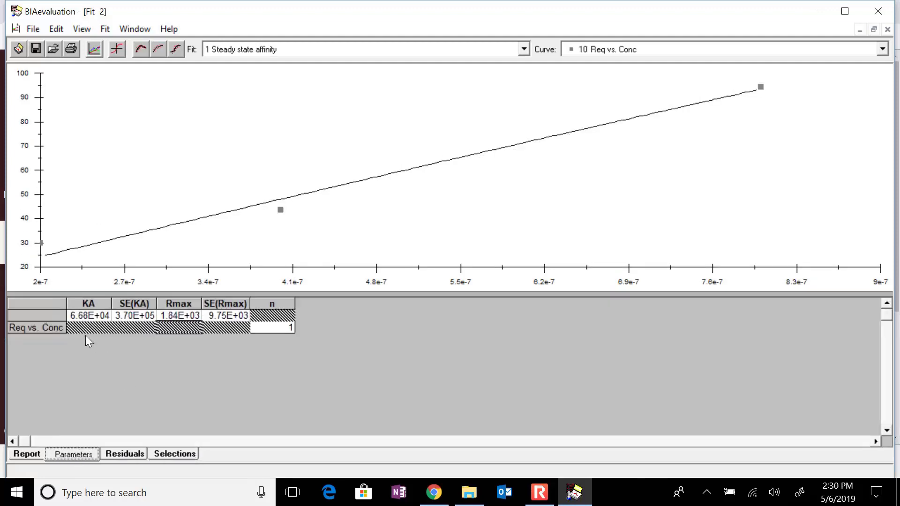
drag(83, 316, 226, 319)
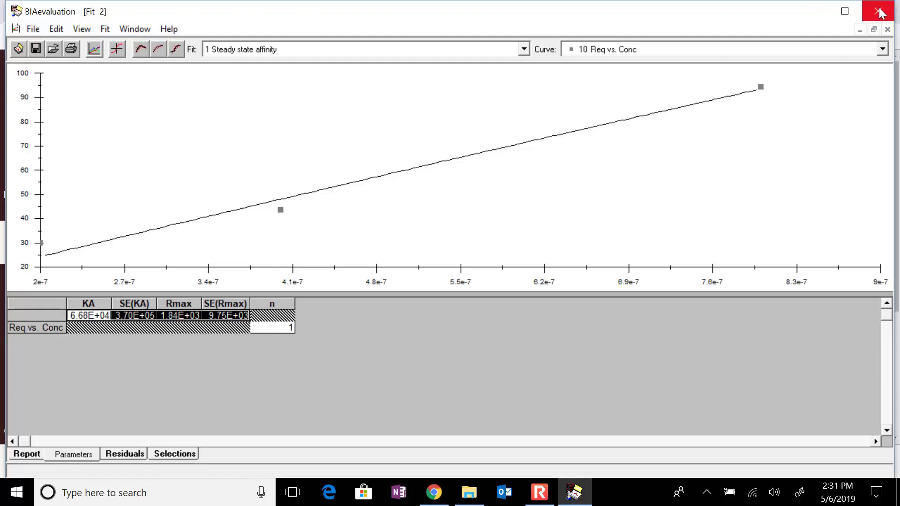
Minimize the Fit 2 and Fit 1 windows to bring the project's curve list into view, keeping the program open
click(880, 14)
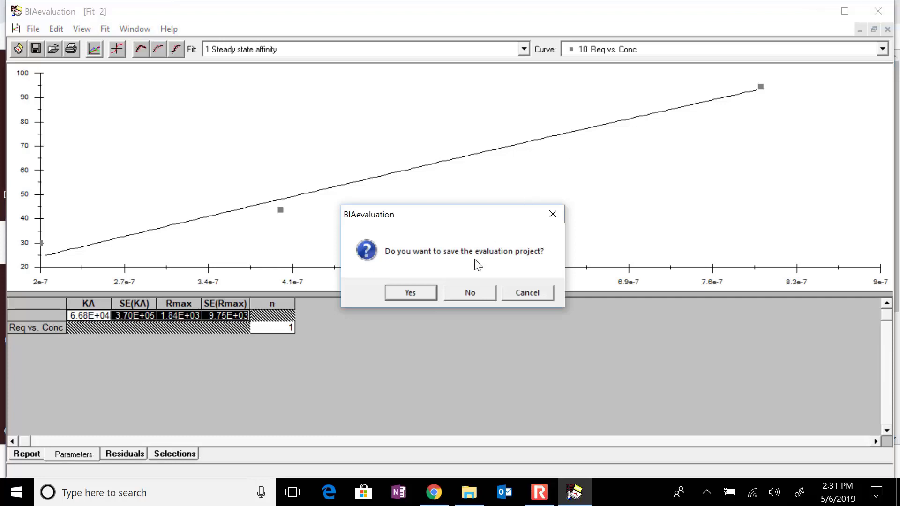
click(540, 295)
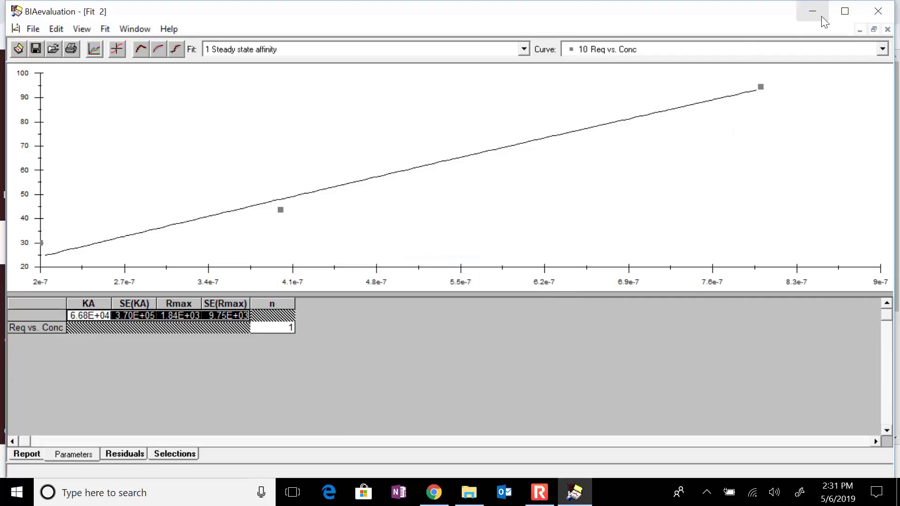
click(859, 30)
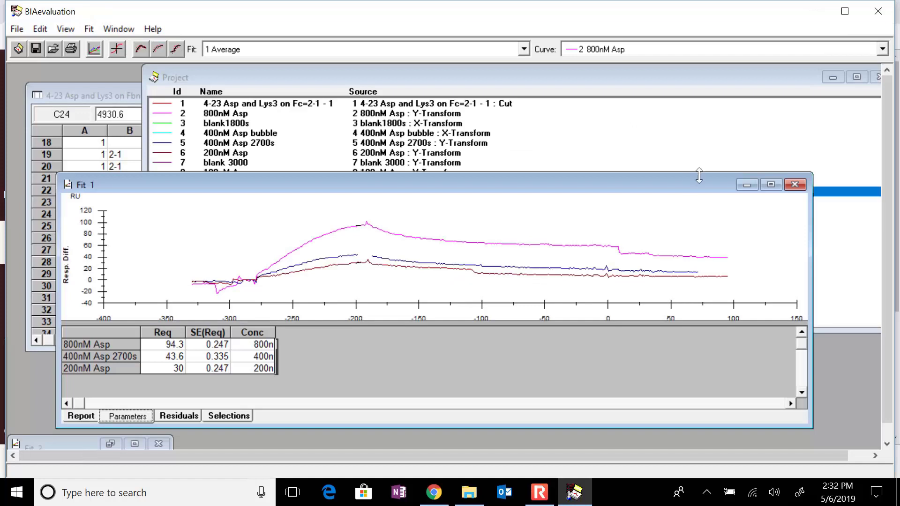
click(746, 185)
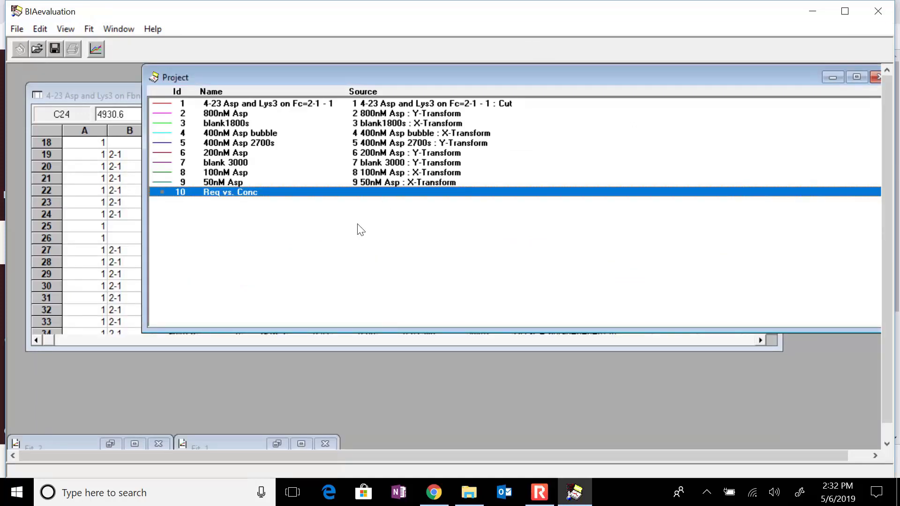
Bring up the save dialog for the evaluation project and dismiss it without saving
click(24, 28)
click(44, 111)
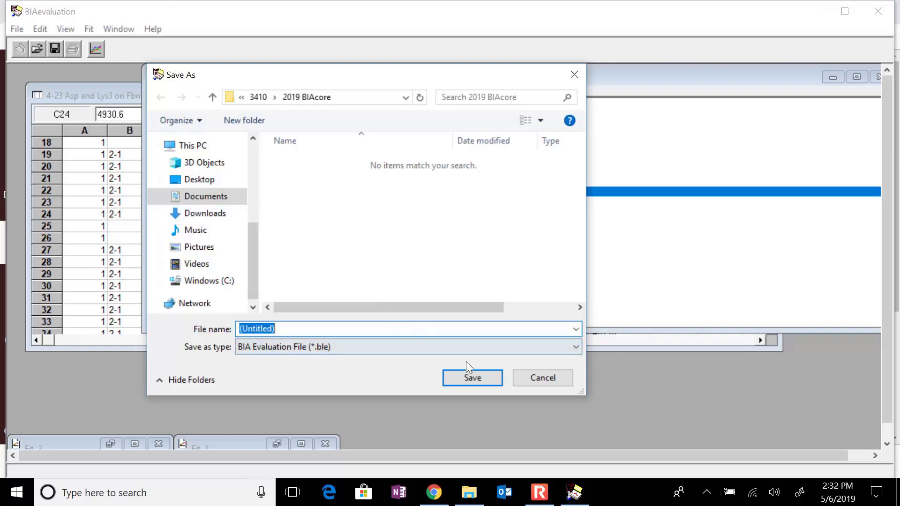
click(535, 376)
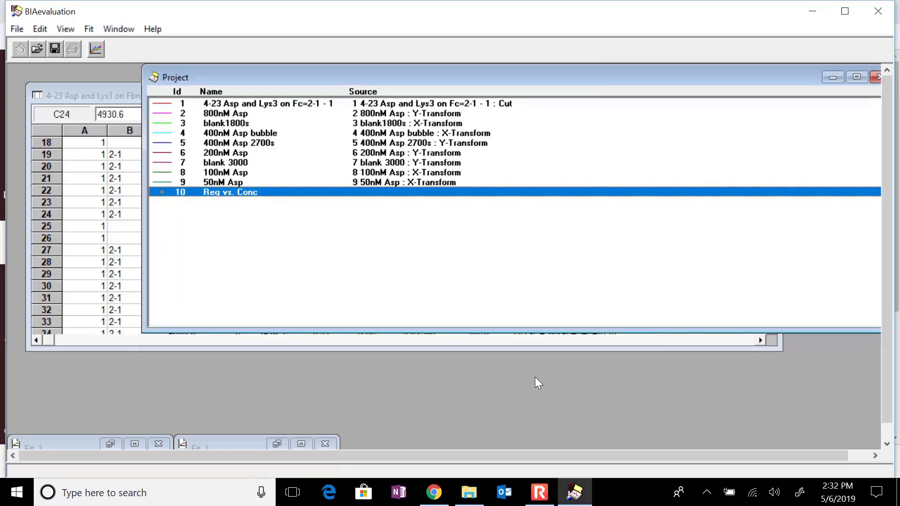
click(538, 496)
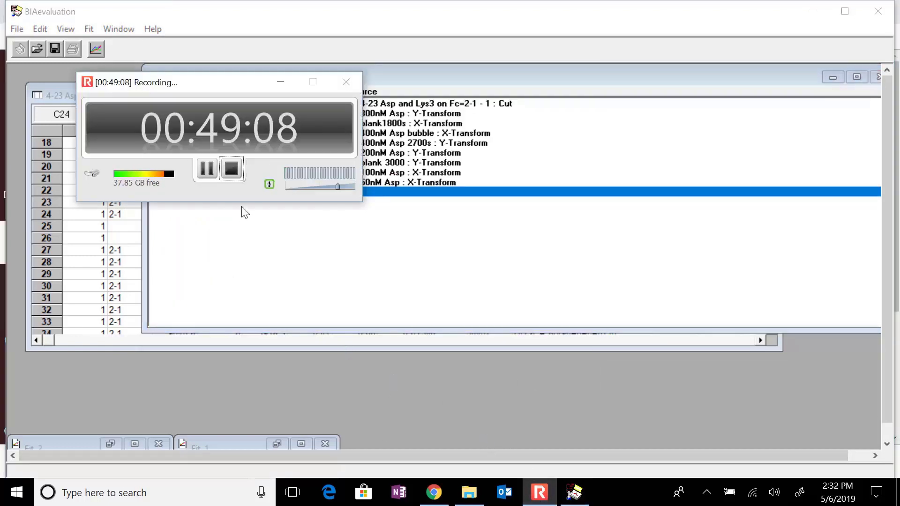